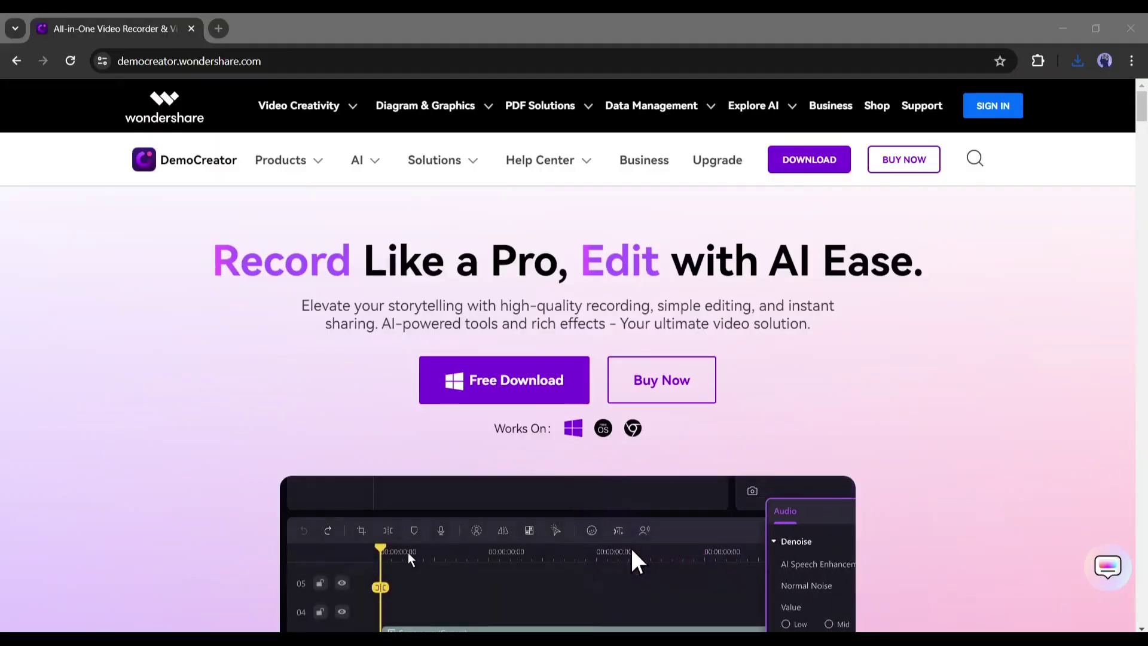
scroll(592, 401, down, 6)
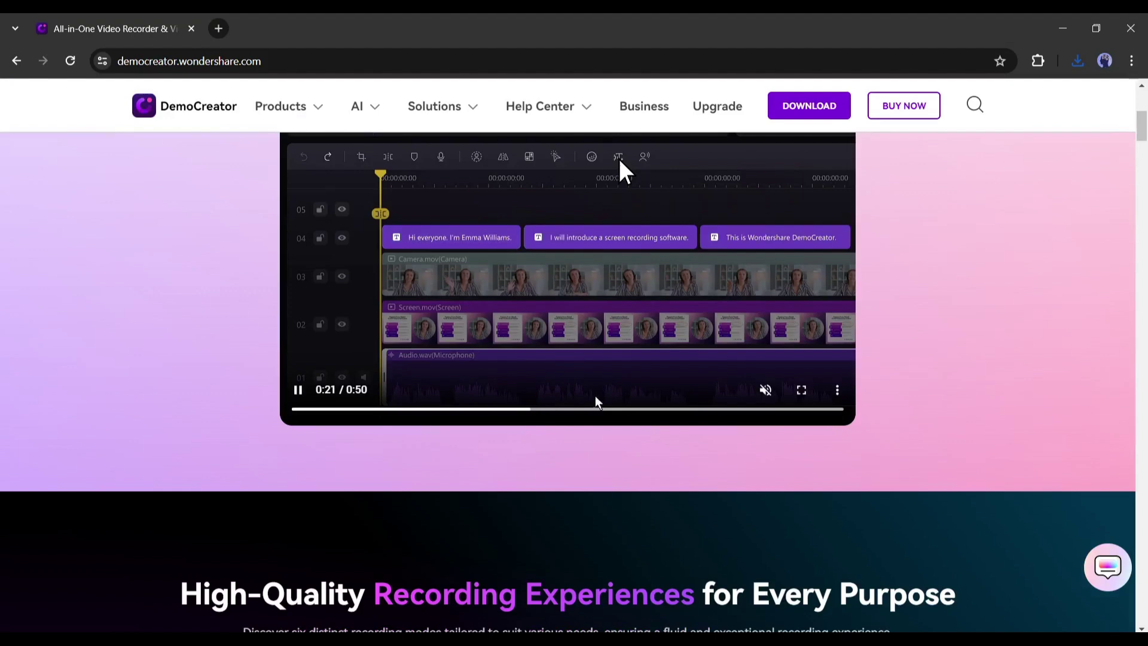
scroll(594, 395, down, 10)
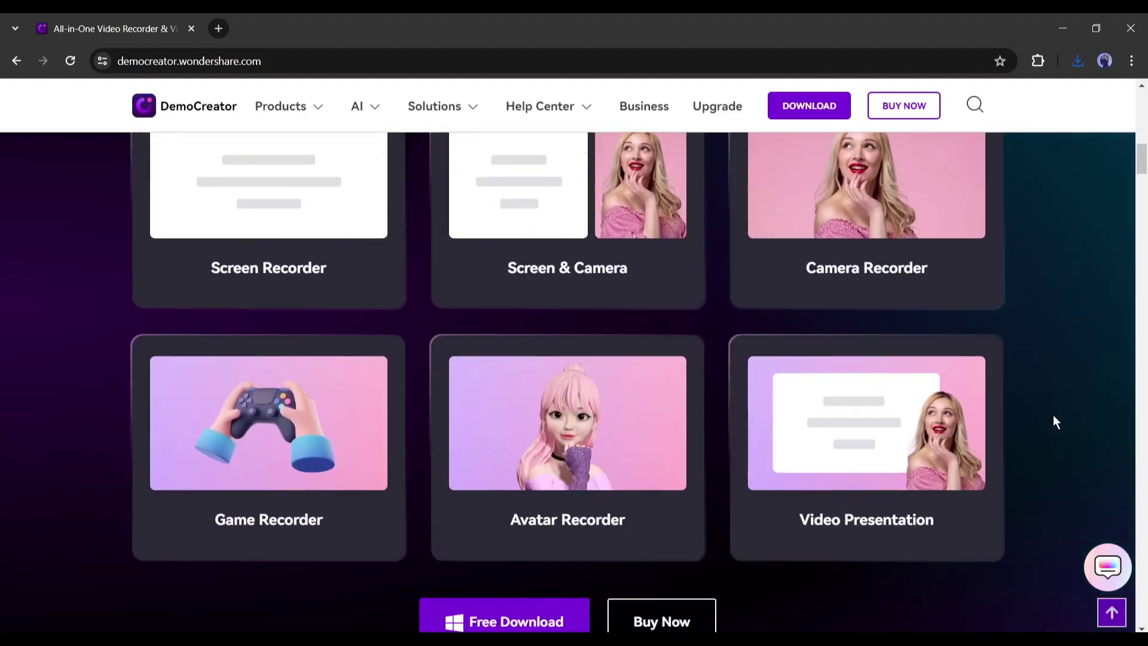
scroll(1053, 416, down, 10)
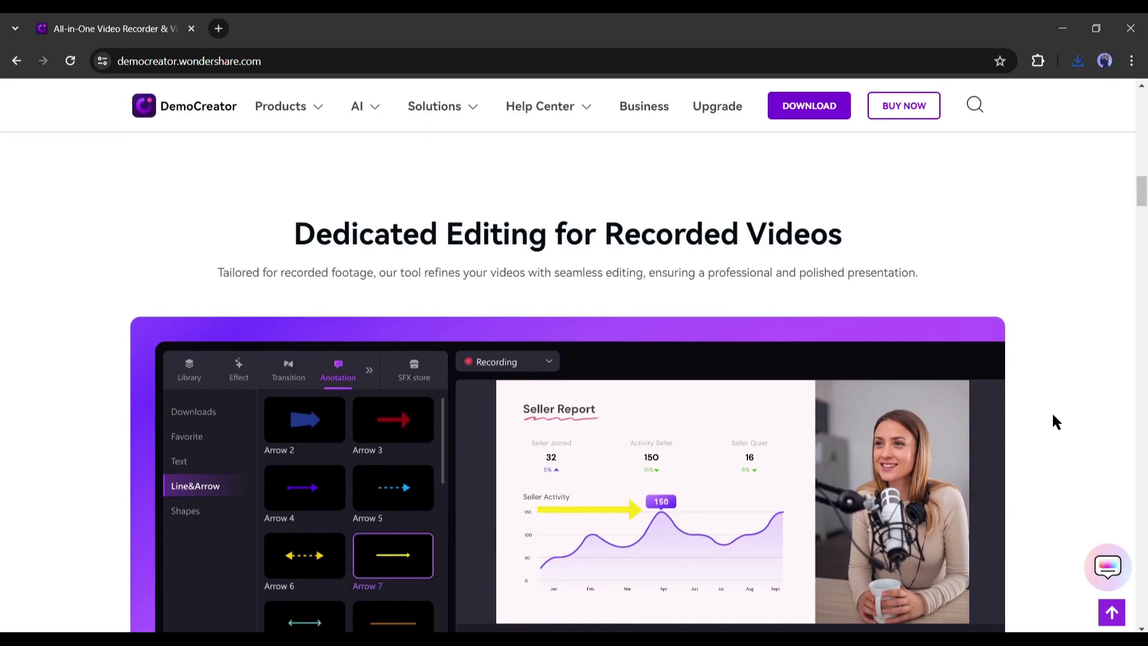
scroll(1053, 415, down, 18)
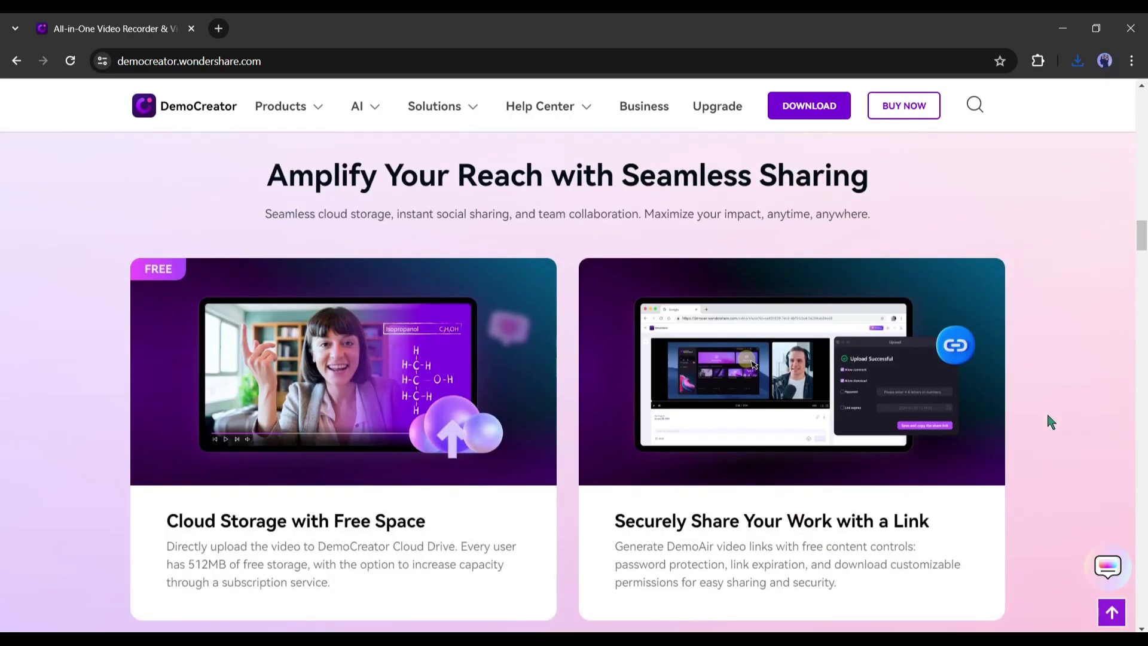
scroll(1048, 416, down, 20)
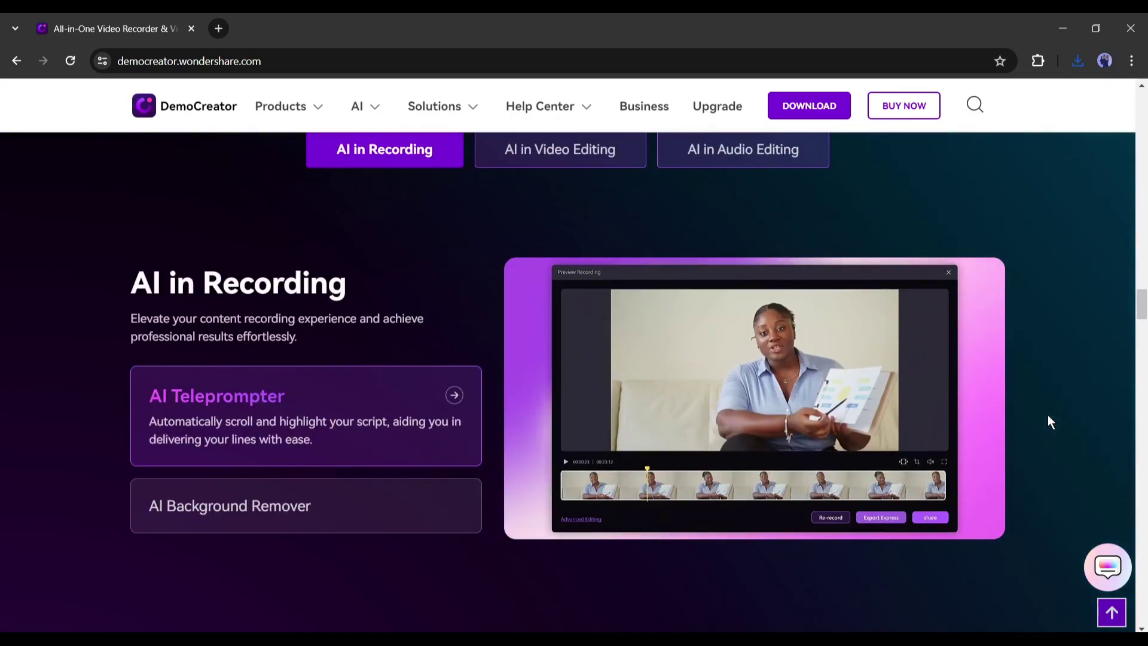
key(Home)
Download the DemoCreator installer democreator_setup_full7743.exe and run it to install DemoCreator
click(485, 387)
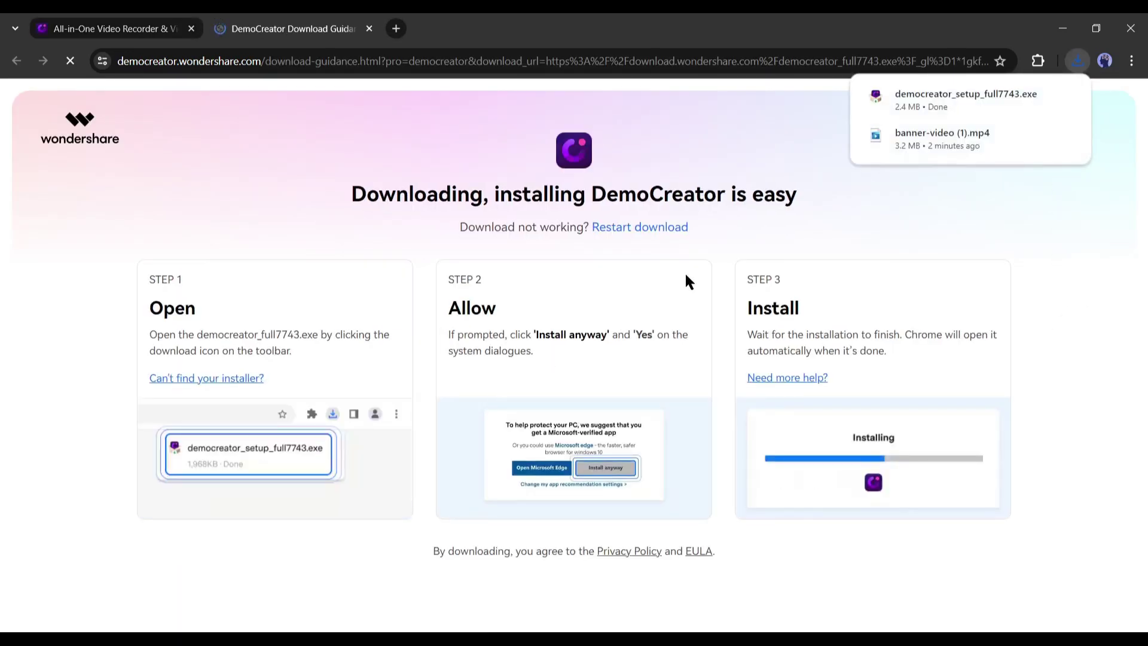
click(917, 112)
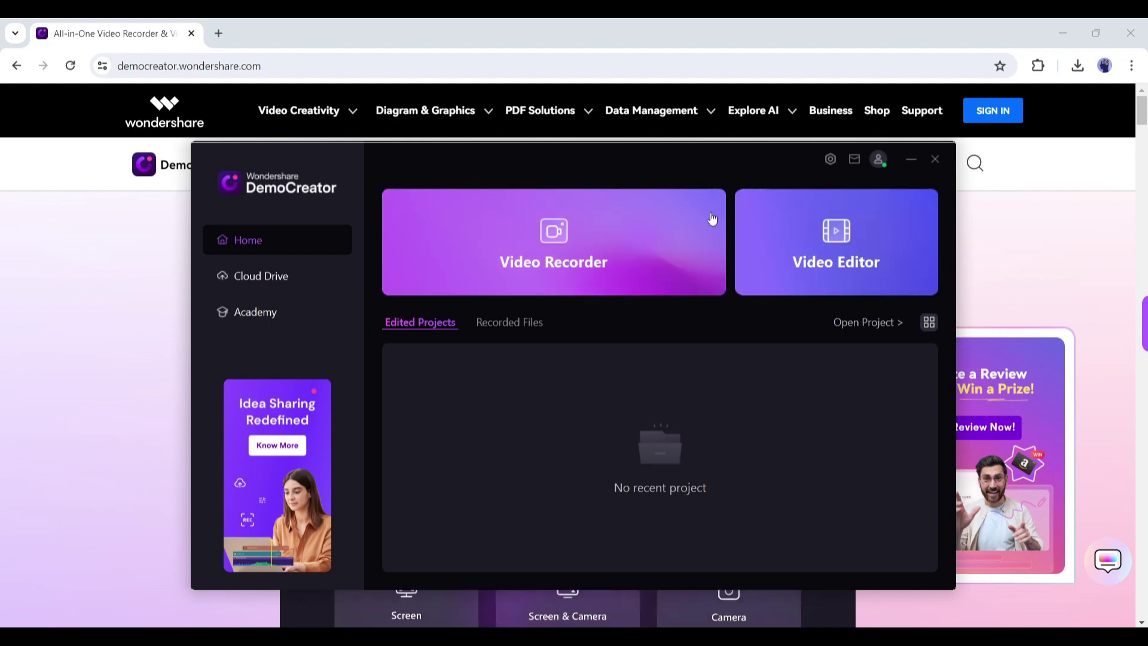
Open the Video Recorder and preview the Screen, Screen & Camera and Game modes
click(603, 256)
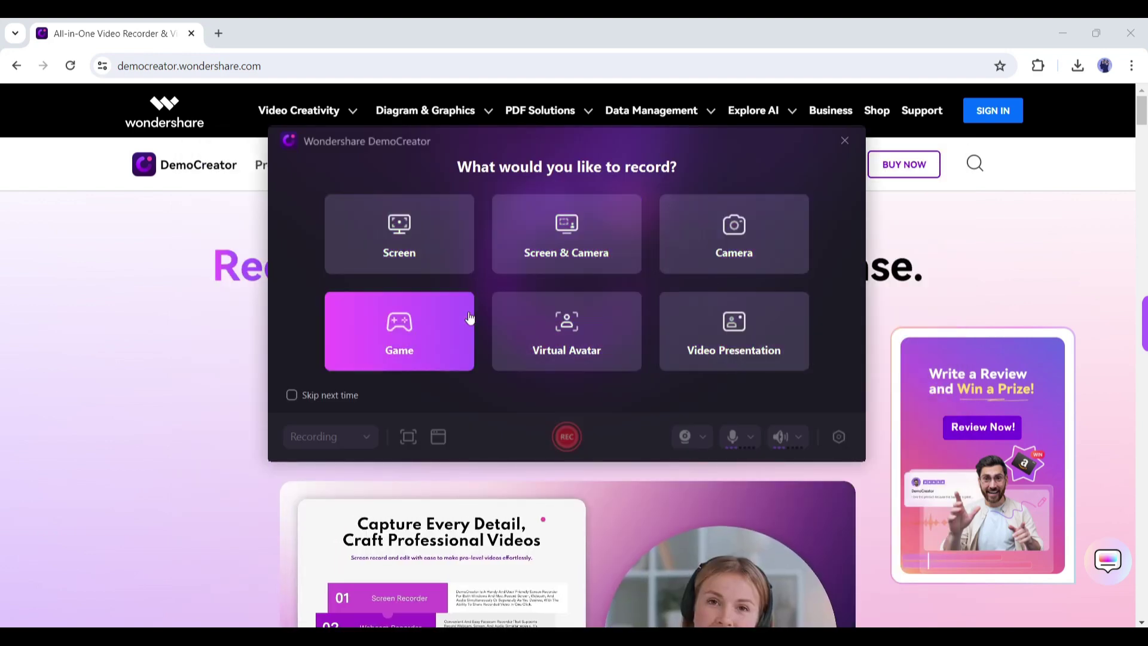
click(390, 232)
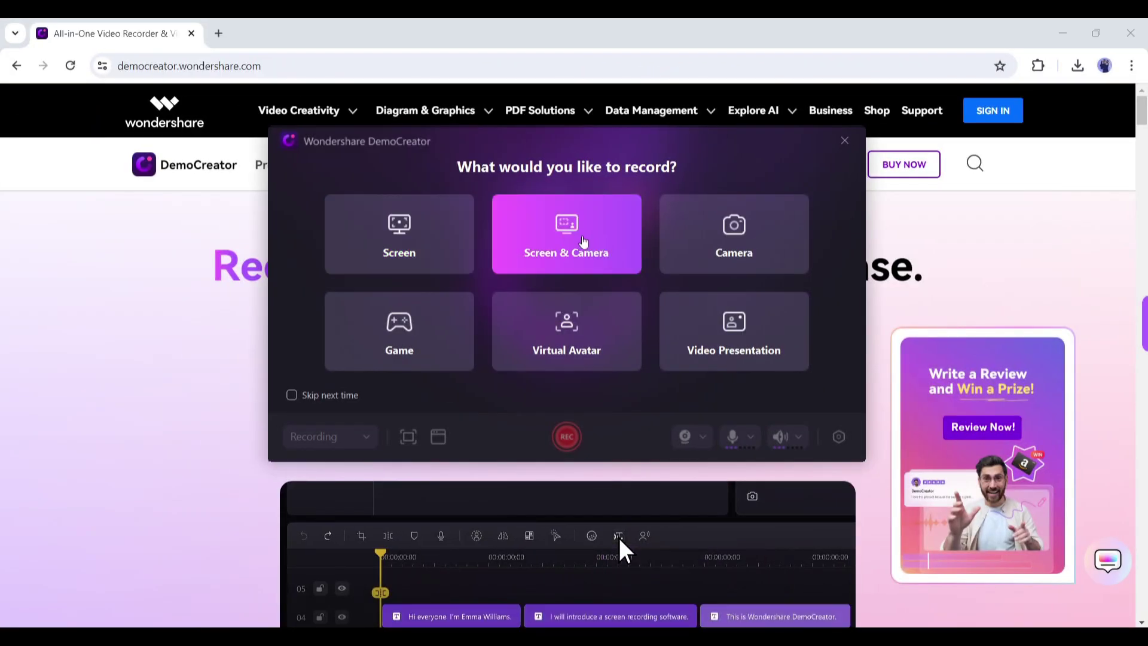
click(583, 240)
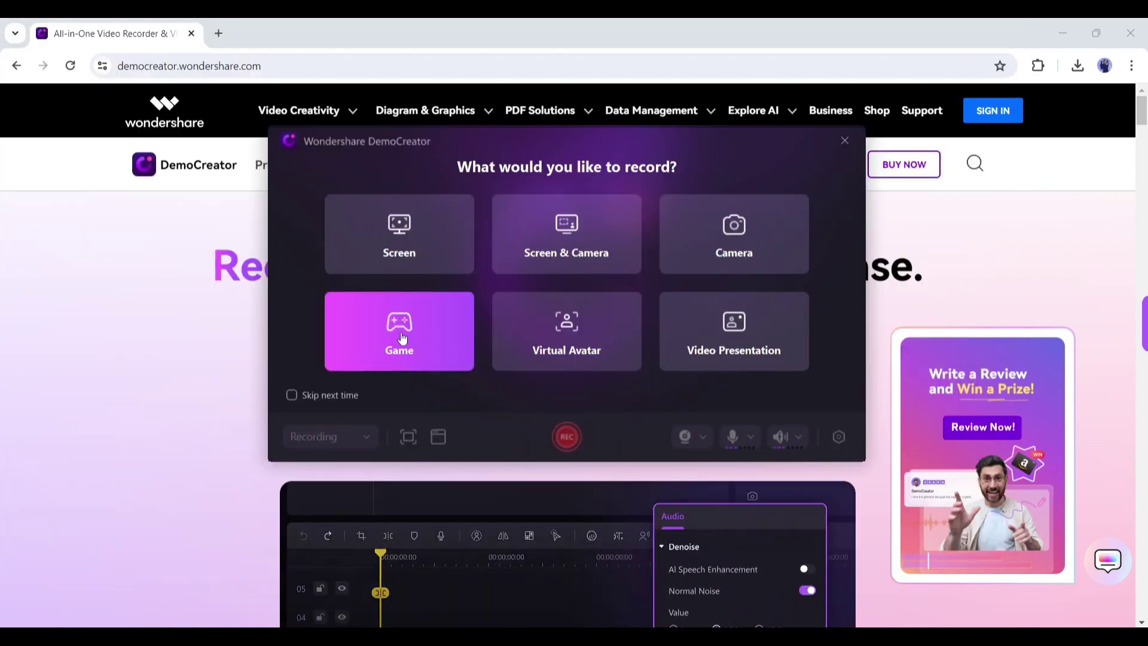
click(385, 345)
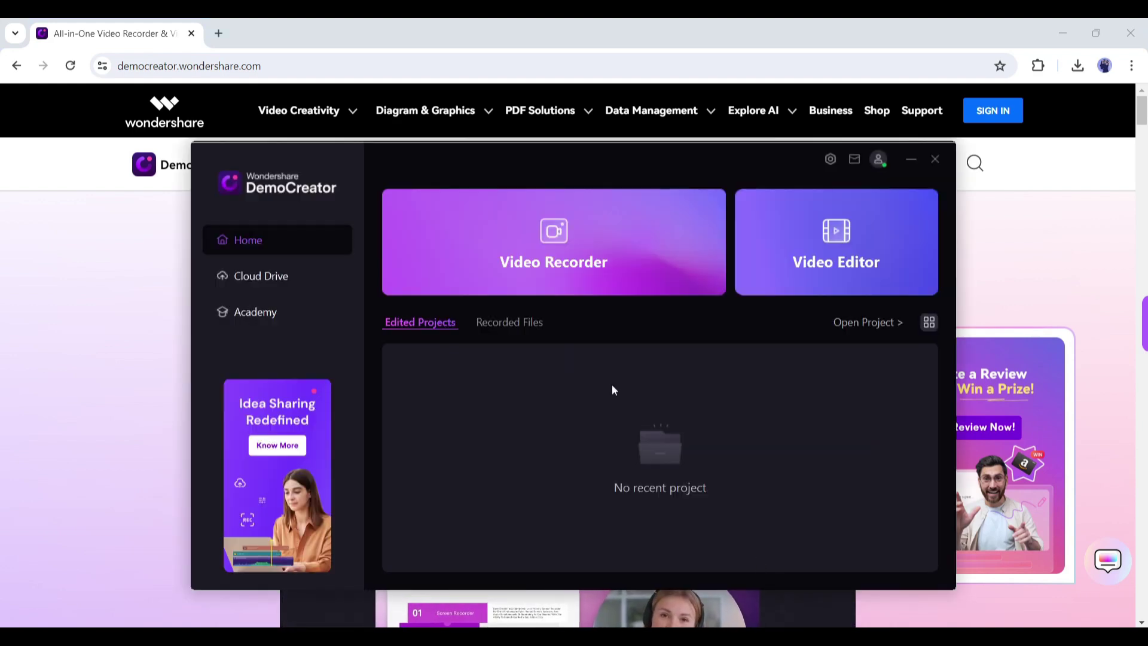
Return to the recording types, try Virtual Avatar, then cancel its setup
click(656, 239)
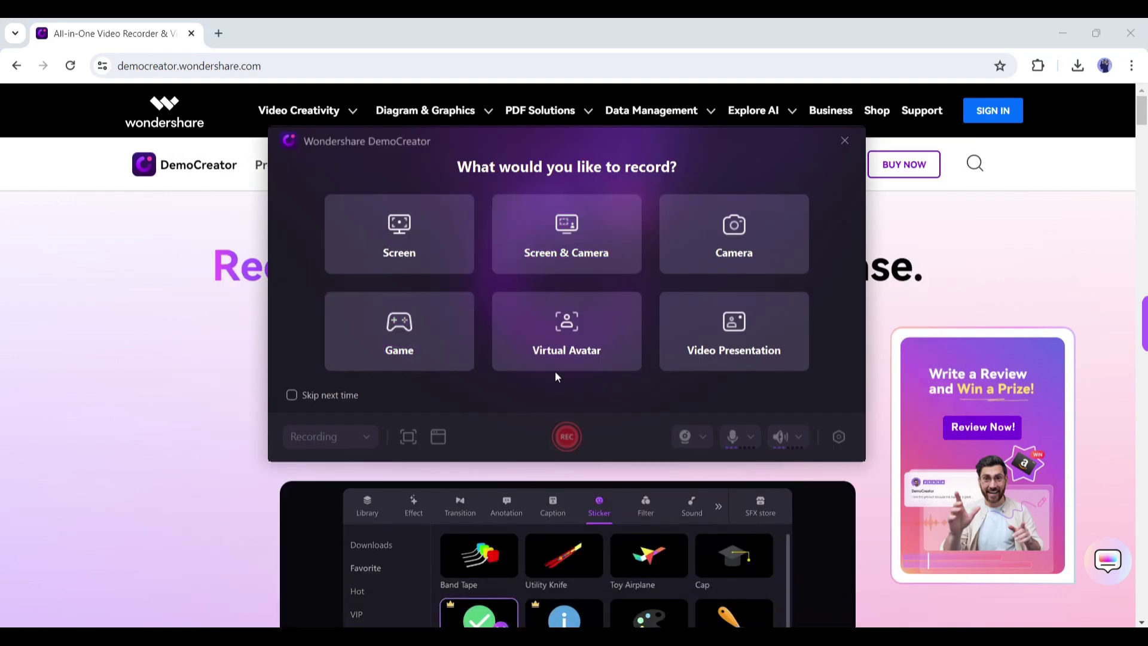
click(574, 340)
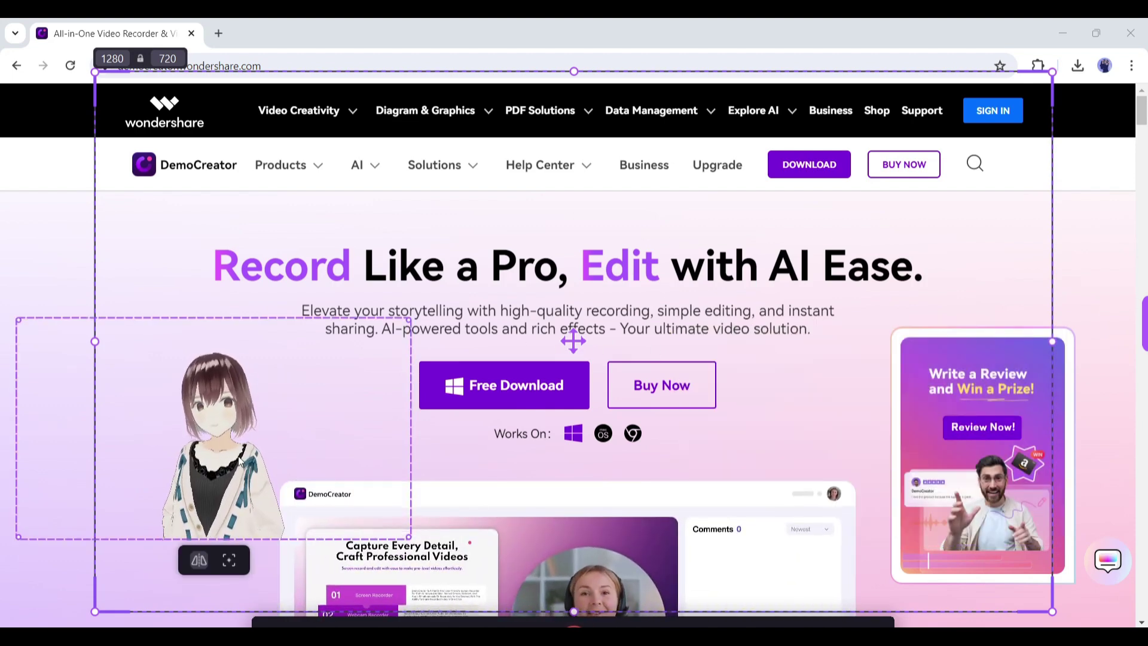
key(Escape)
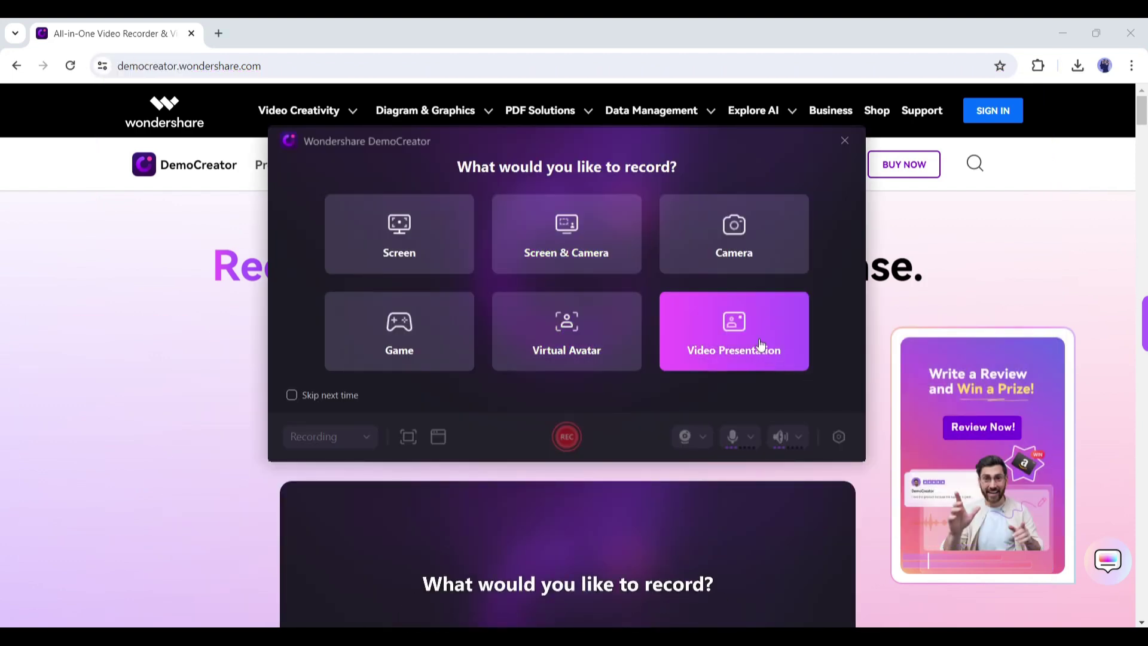
click(759, 338)
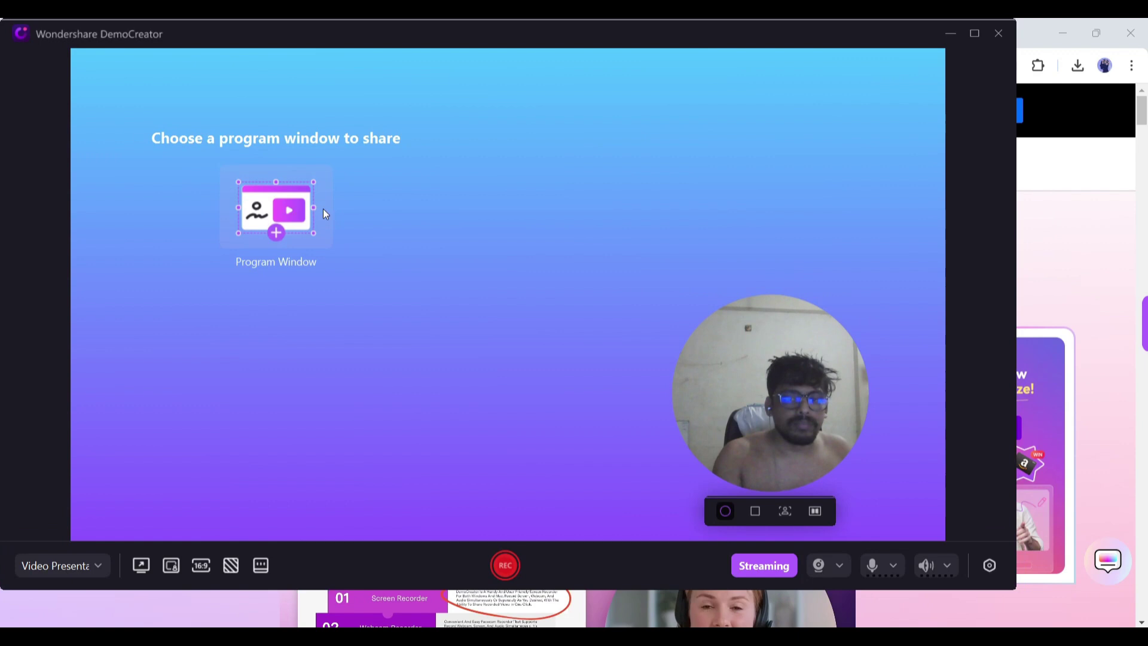
click(277, 217)
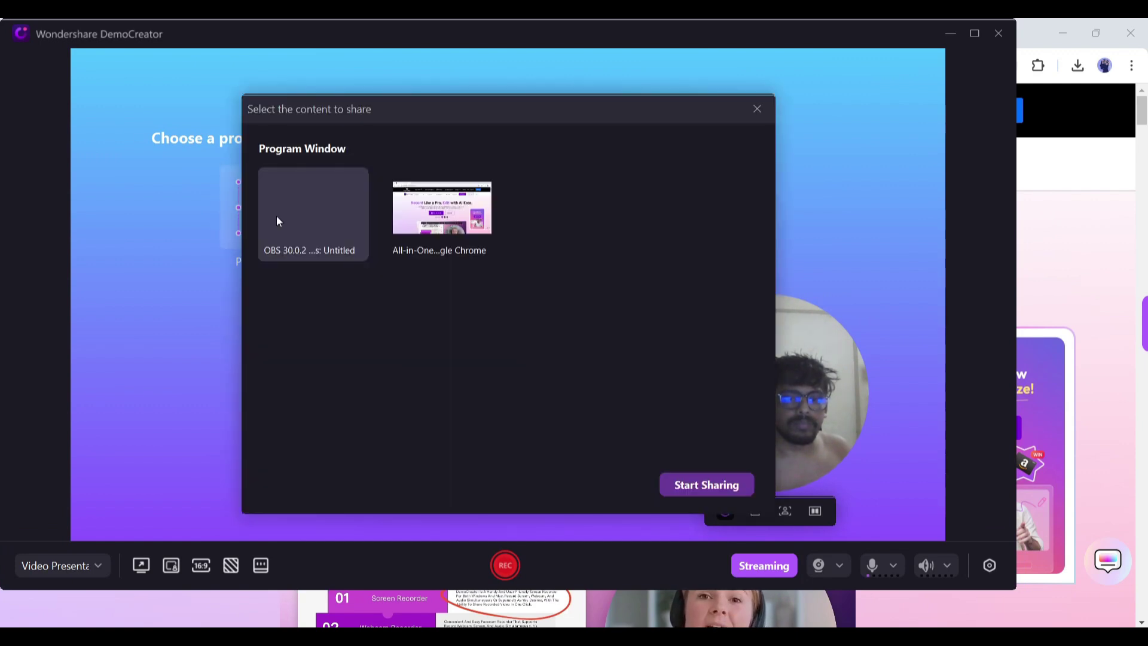
click(442, 208)
click(706, 484)
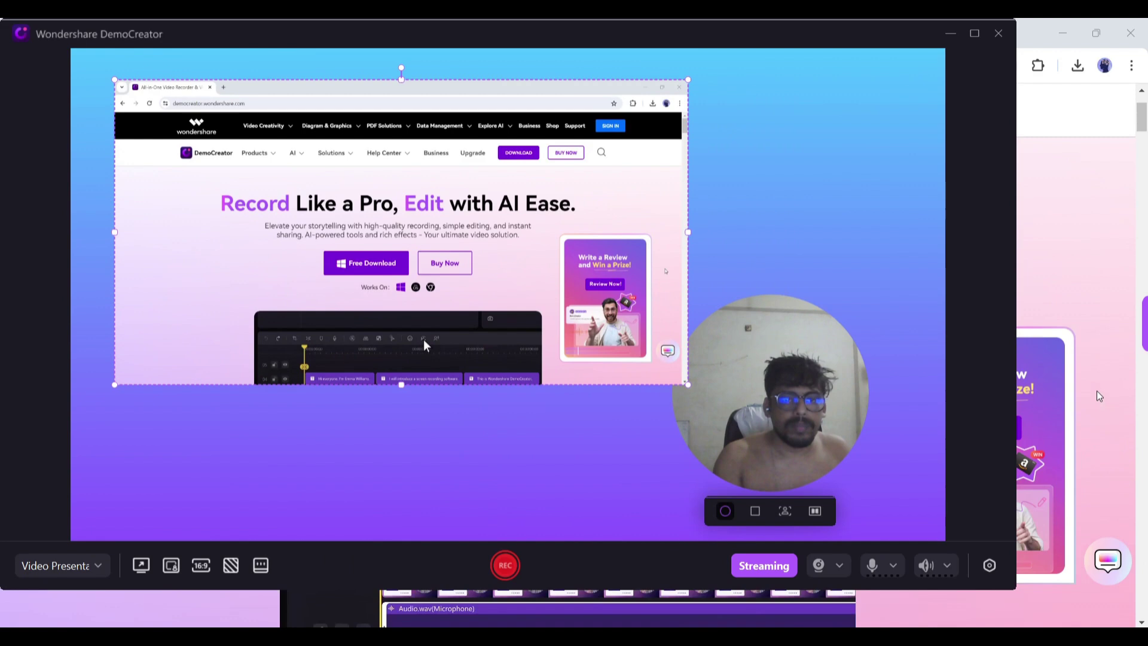
scroll(1098, 396, down, 5)
scroll(1098, 396, up, 5)
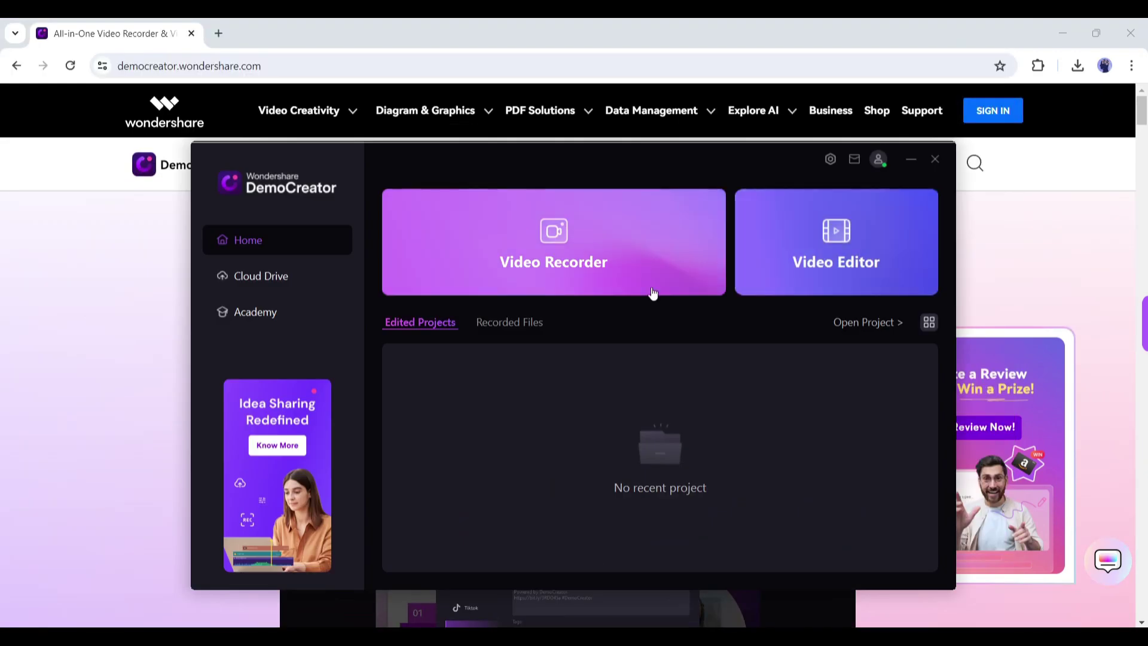
click(653, 292)
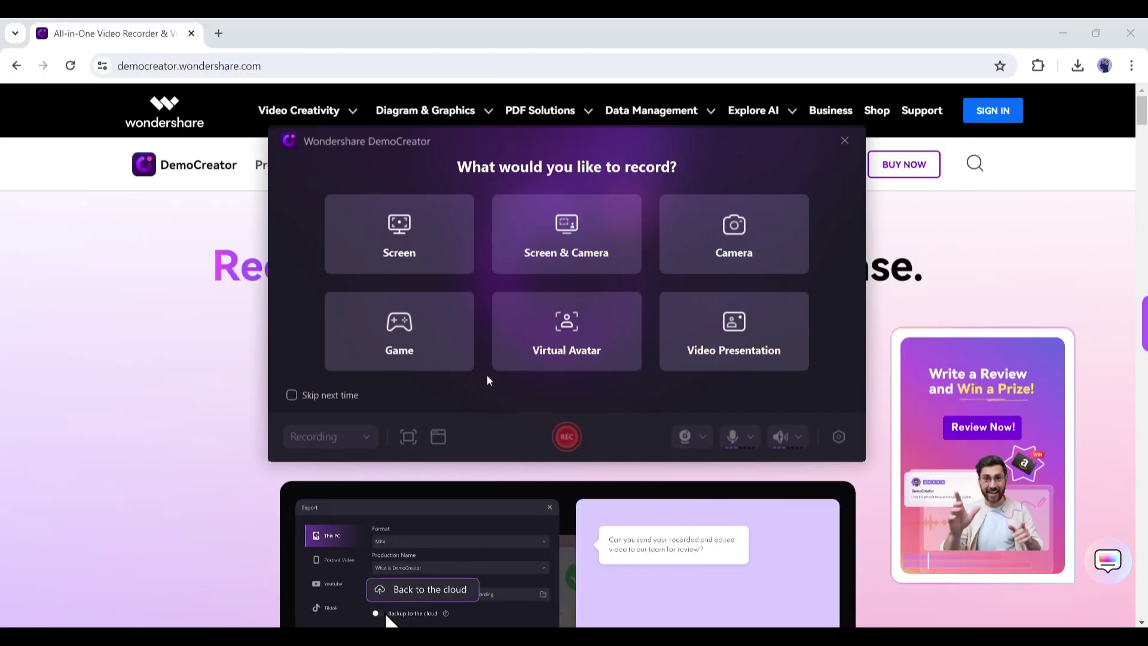
Start a Virtual Avatar recording and resize the avatar inside the 1280×720 capture frame
click(536, 344)
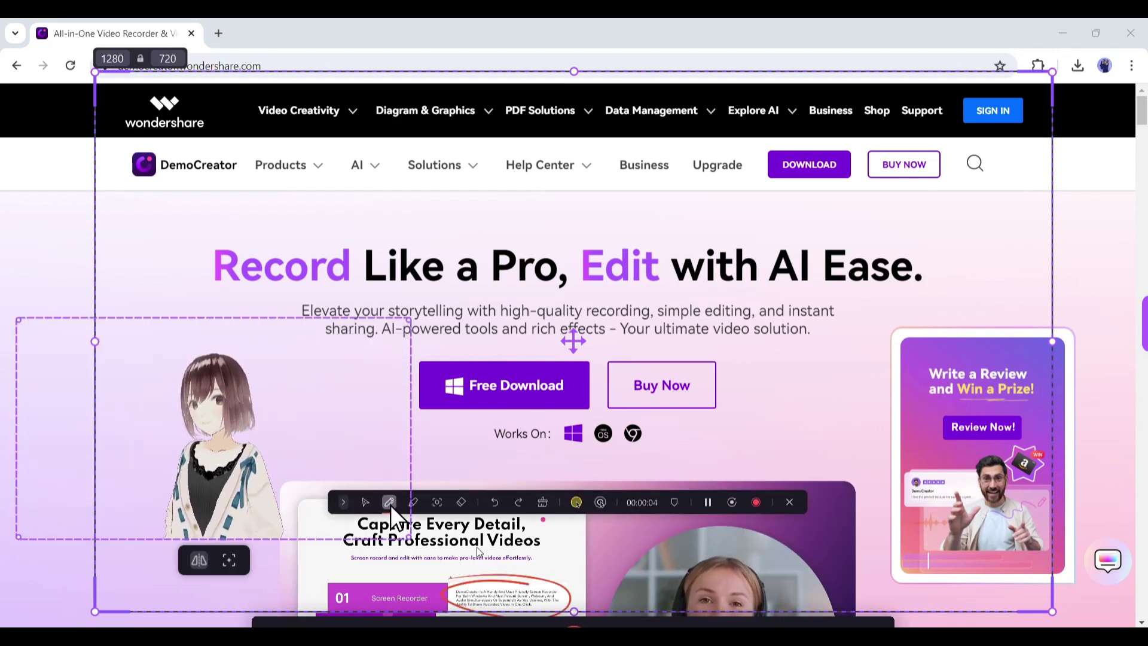
scroll(295, 489, up, 3)
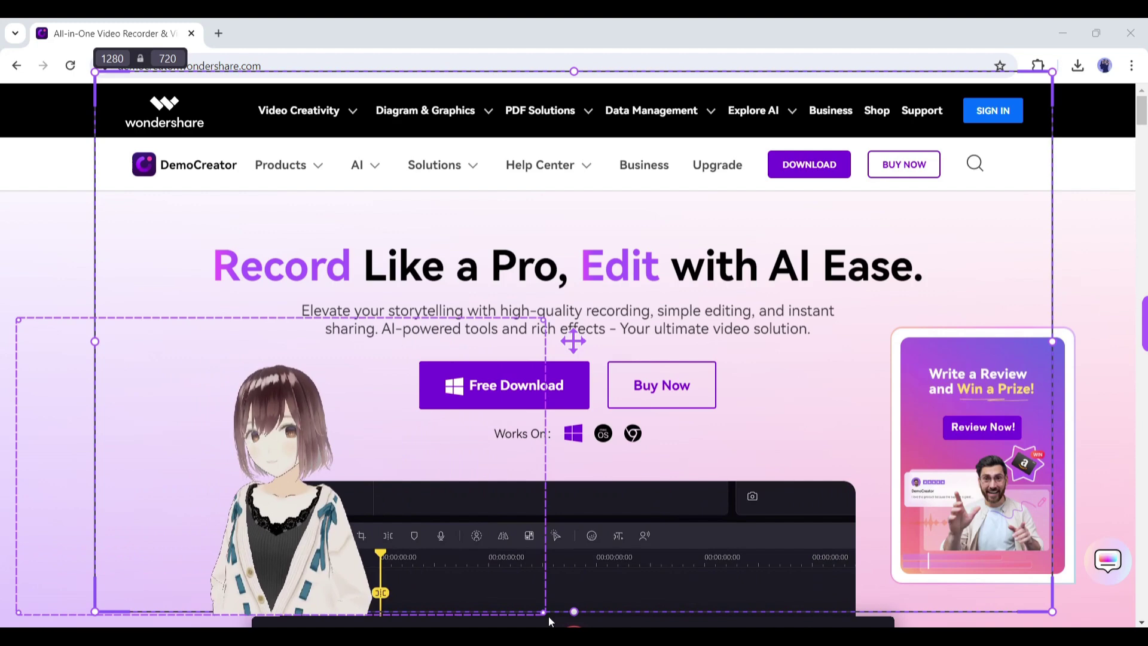
scroll(294, 489, down, 2)
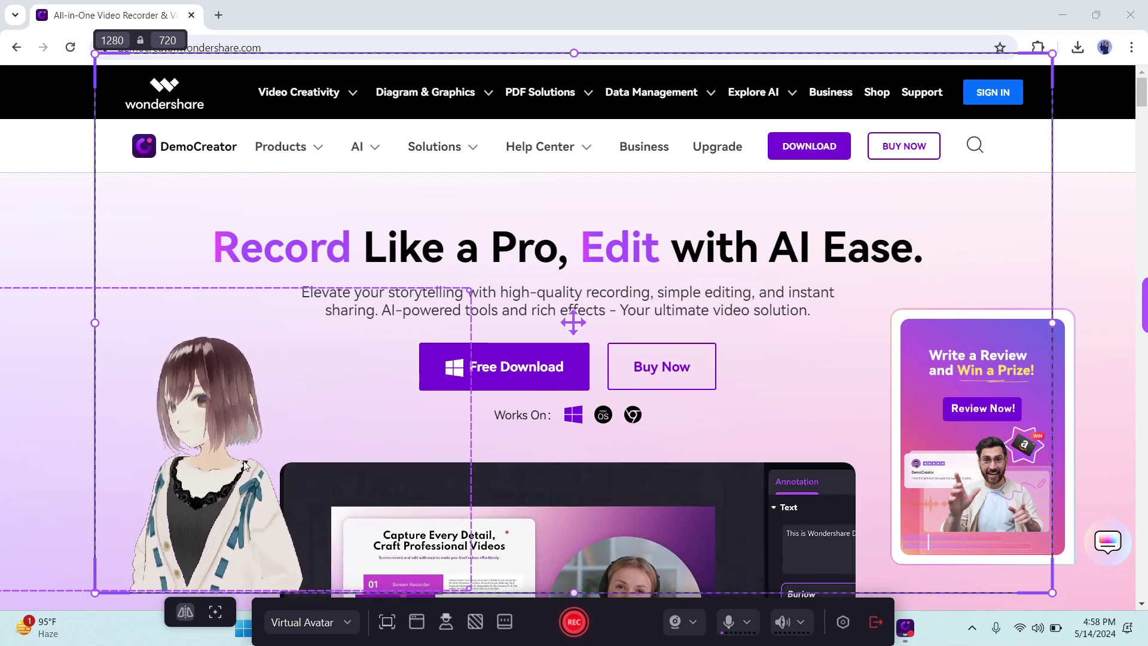
Try full-screen, custom and browser-window capture areas, finally expanding capture to full screen 1920×1080
click(319, 627)
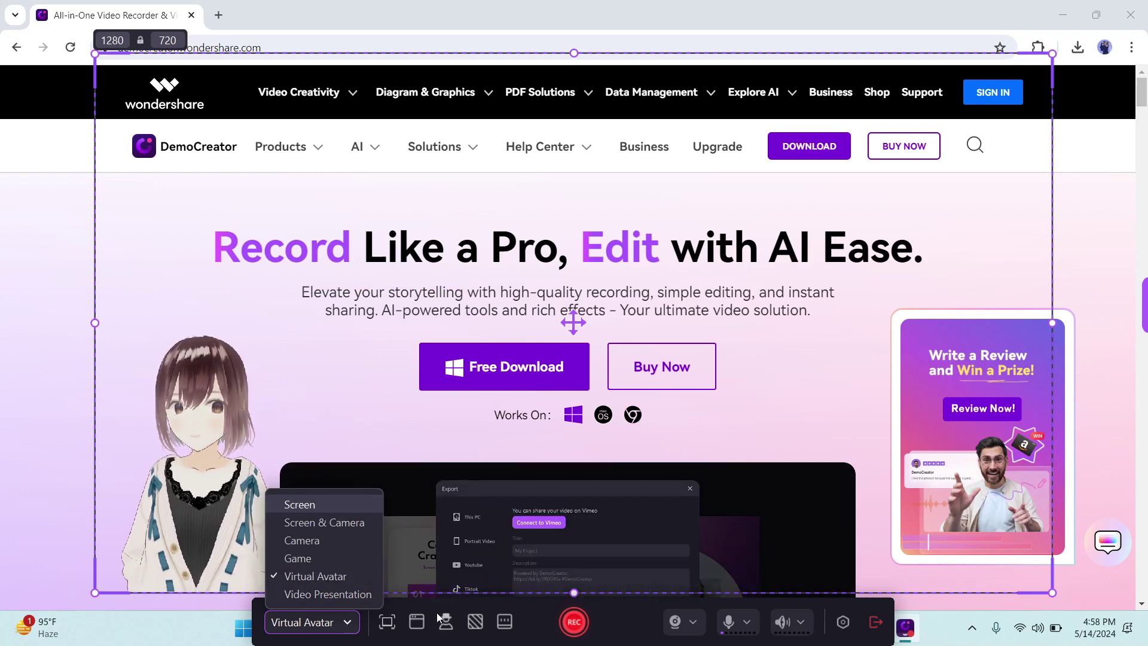
click(388, 622)
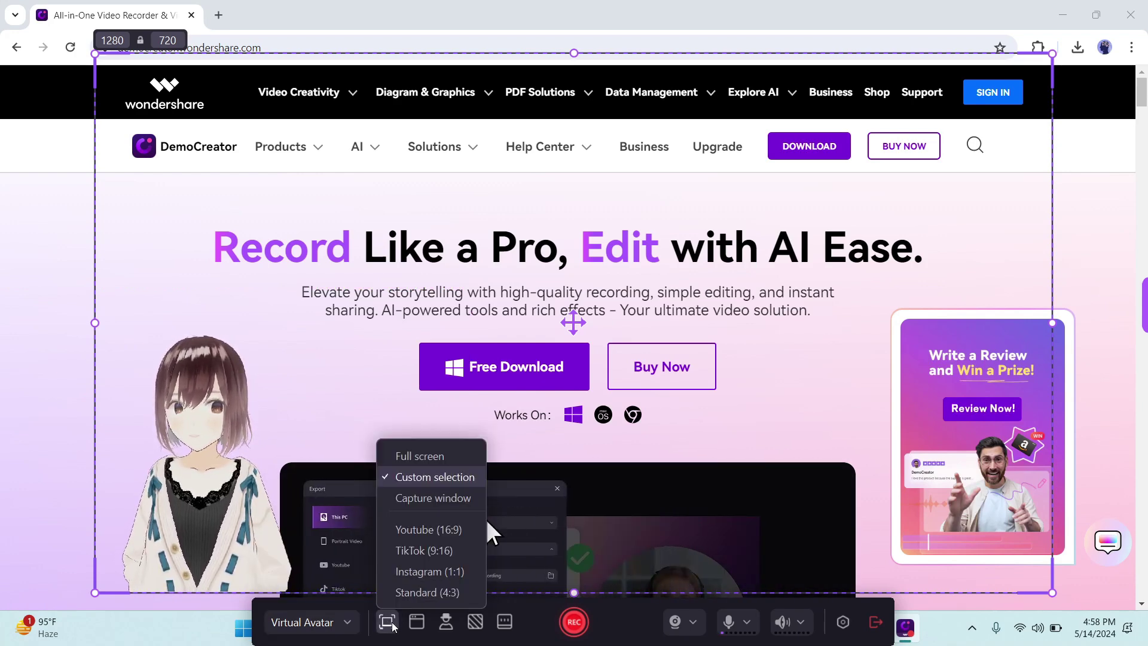
click(443, 463)
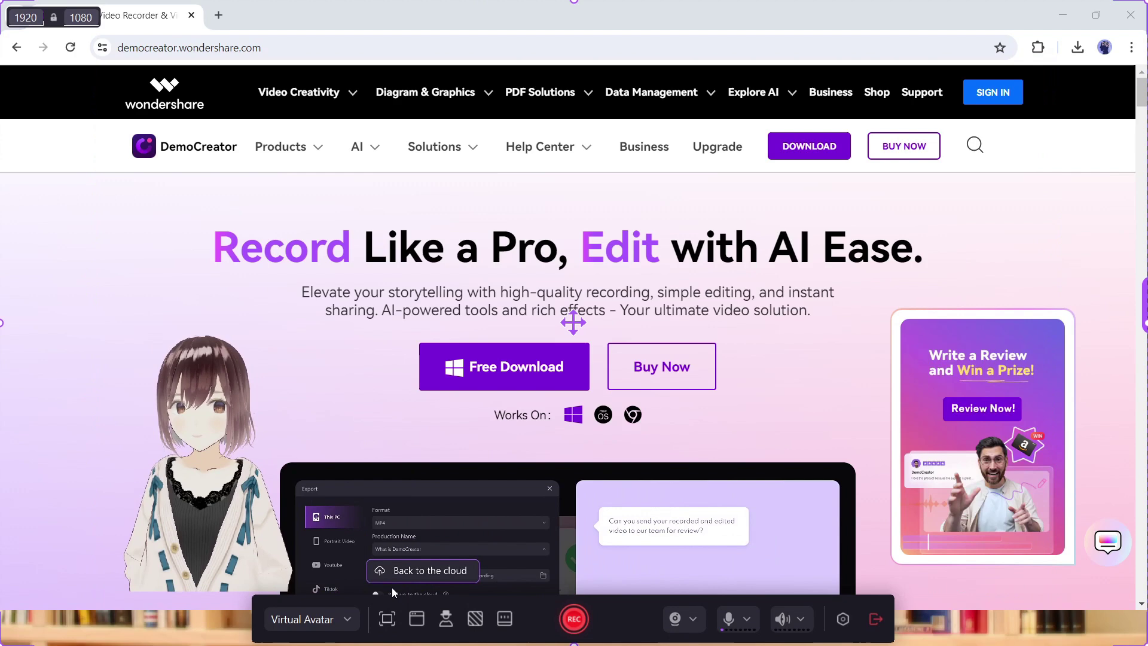
click(388, 620)
click(435, 473)
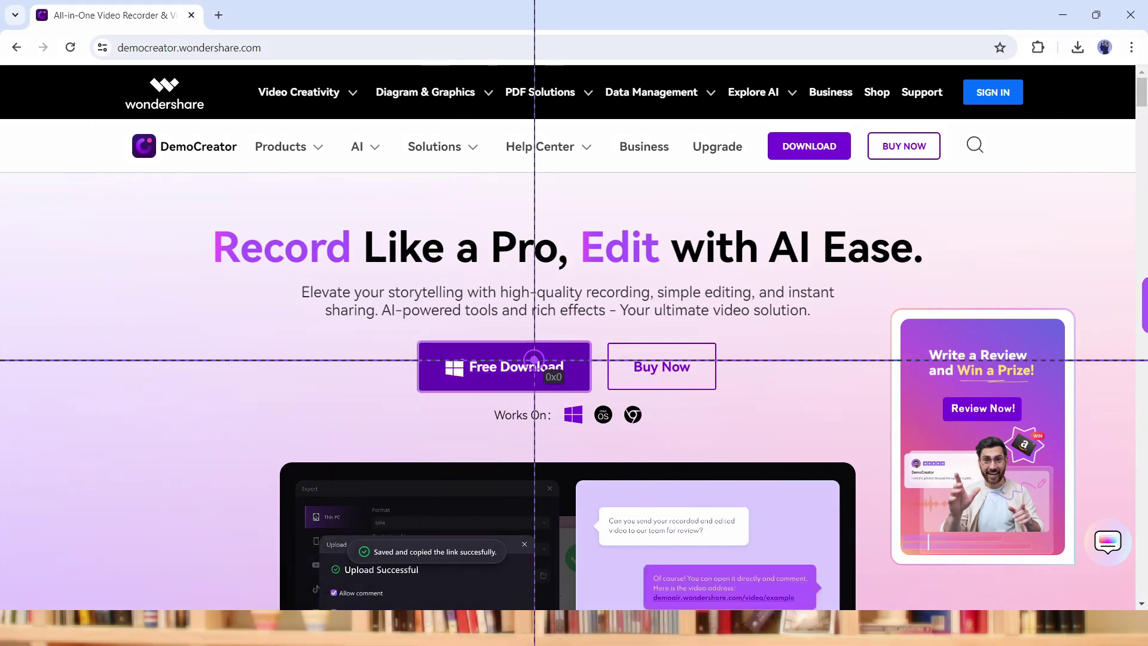
click(395, 622)
click(433, 495)
click(390, 580)
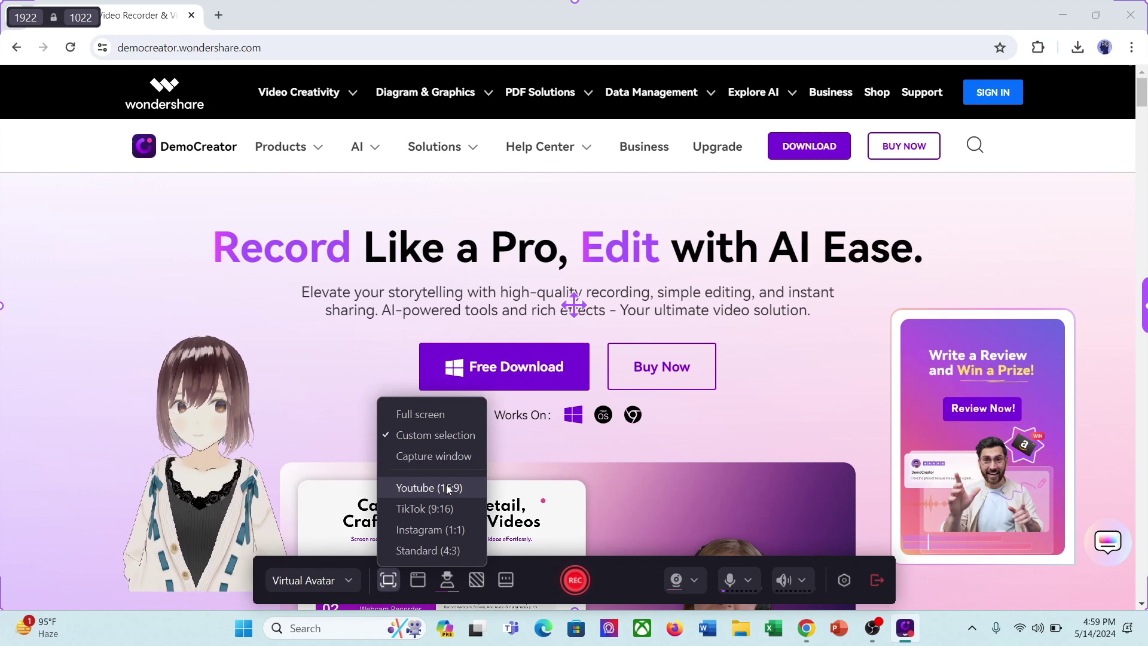
click(422, 414)
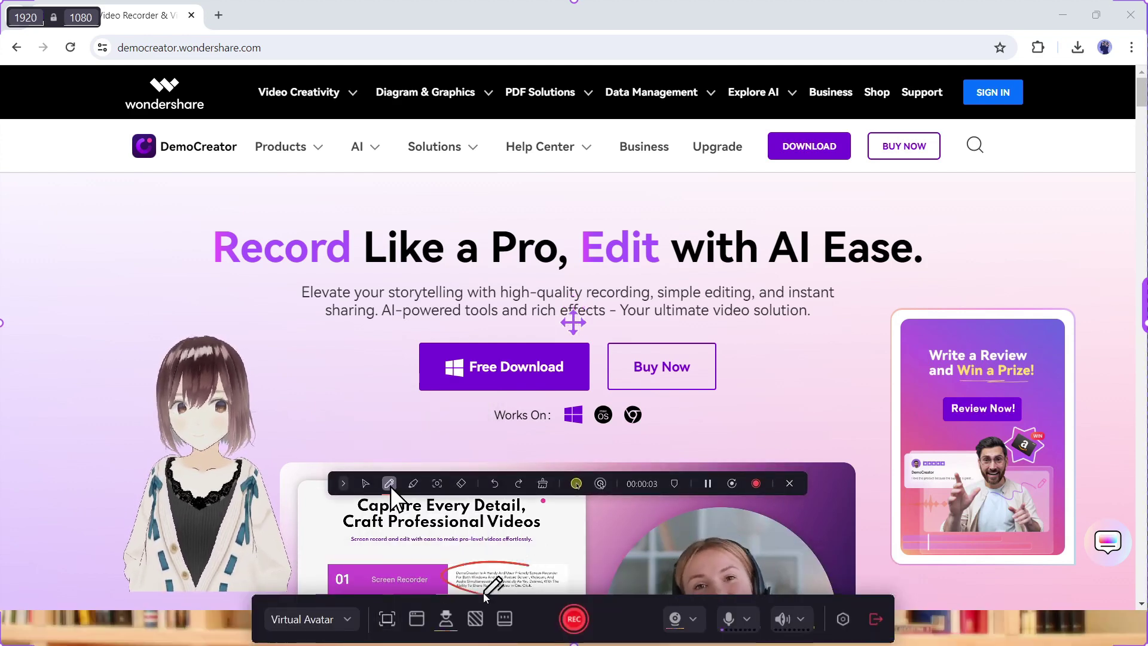
Filter the avatars to ACG Cartoon and pick the boy in the blue shirt
click(446, 621)
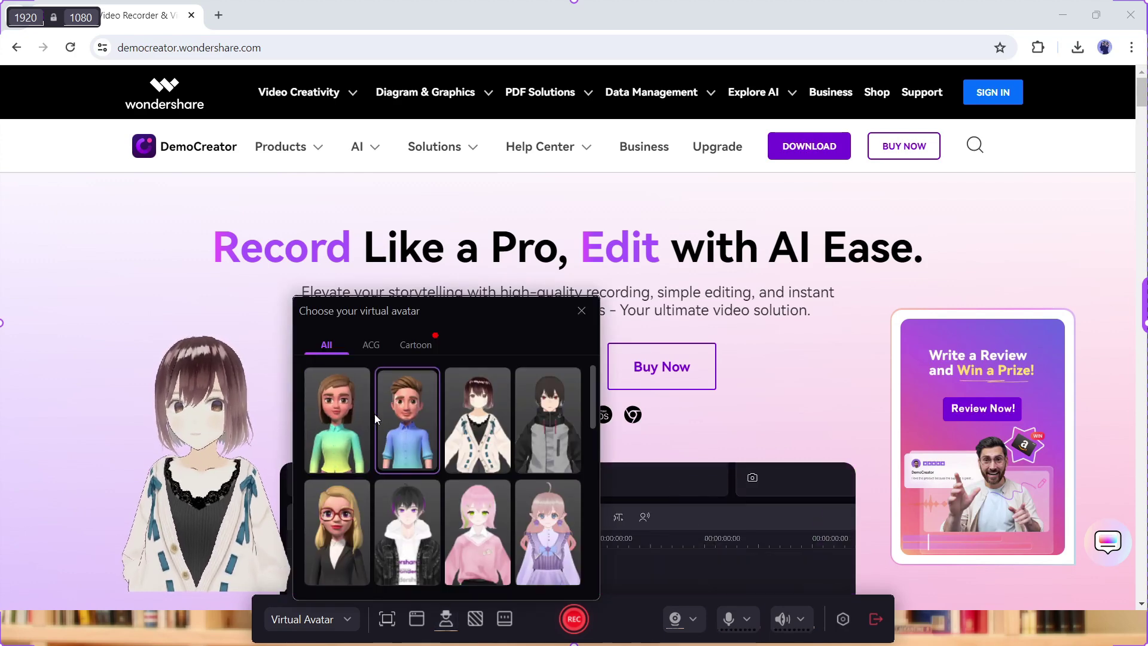
click(373, 345)
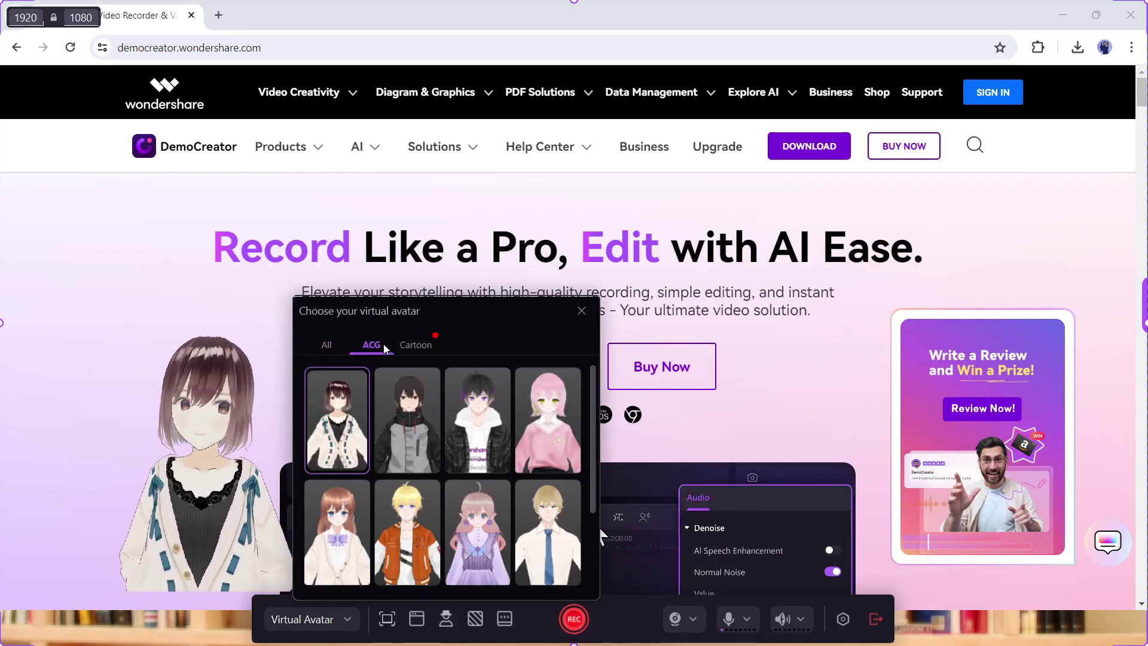
click(420, 347)
scroll(422, 455, down, 5)
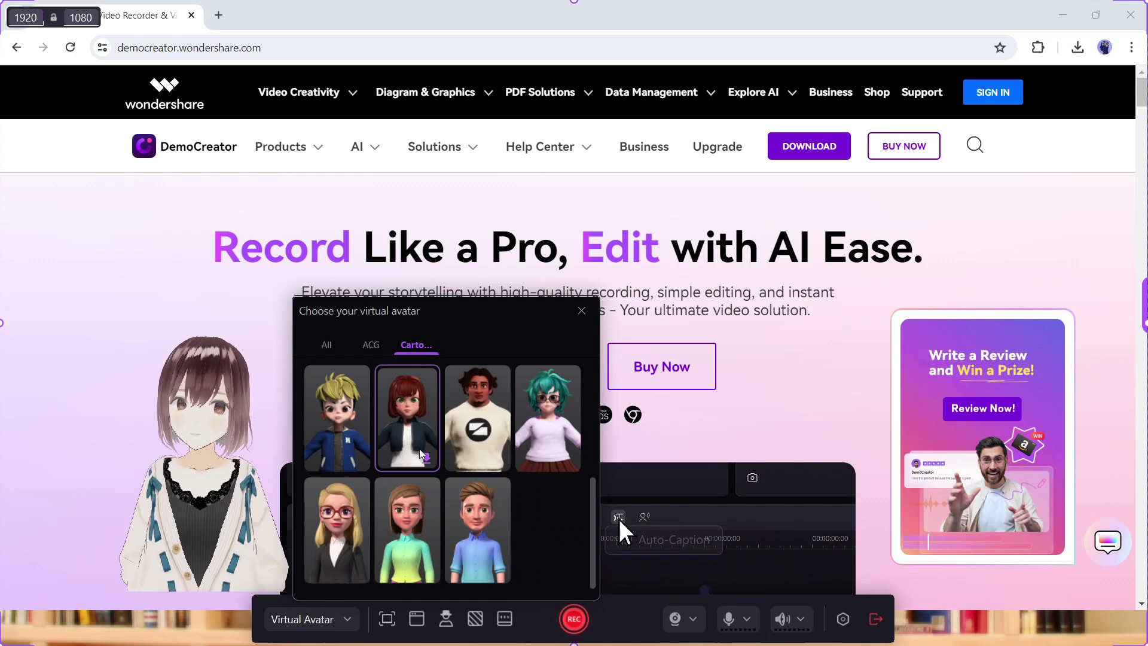
scroll(442, 484, up, 5)
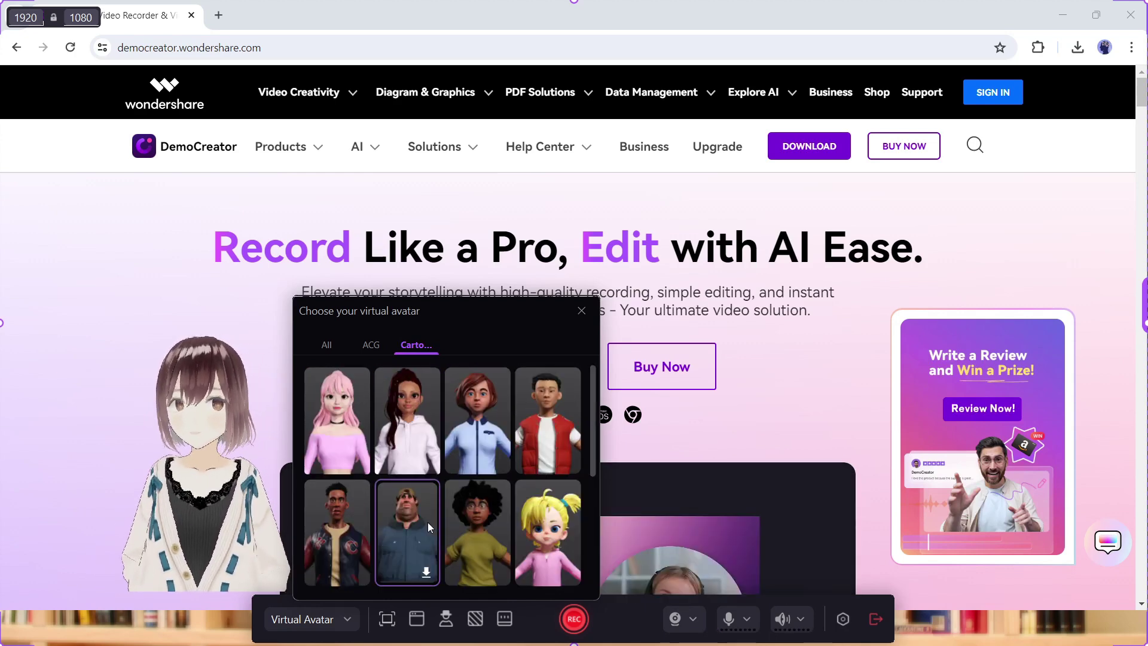
scroll(429, 527, down, 5)
click(477, 529)
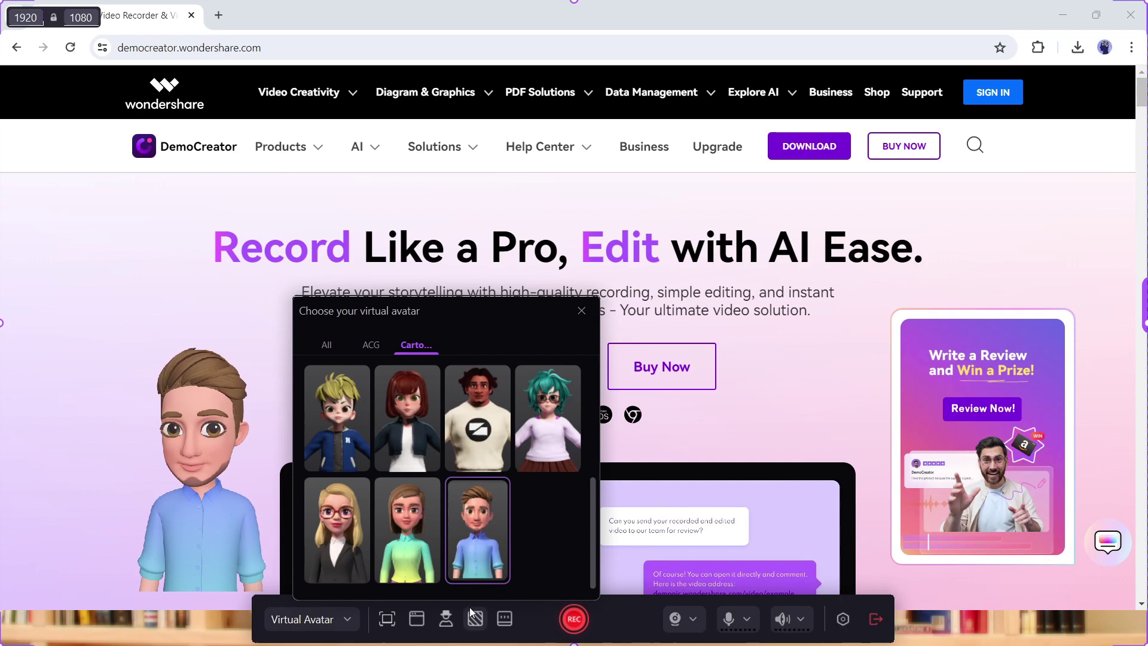
Browse the Abstract, Academy, Business, Outdoor, Meta and Portrait background categories
click(475, 618)
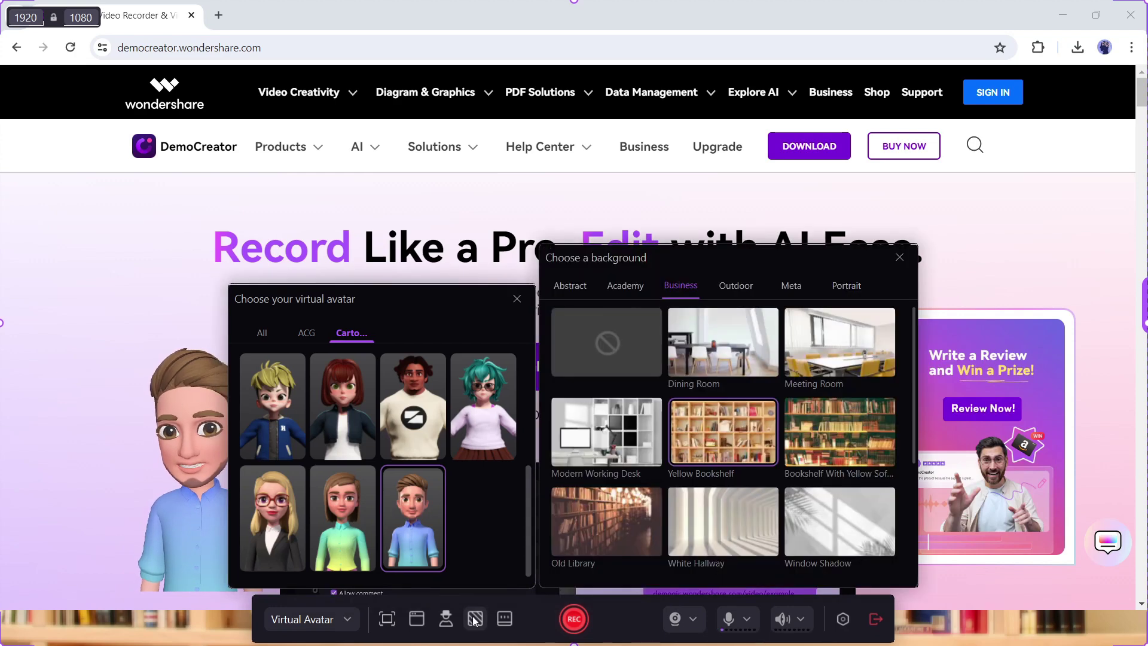
click(574, 286)
click(625, 285)
click(681, 286)
click(738, 288)
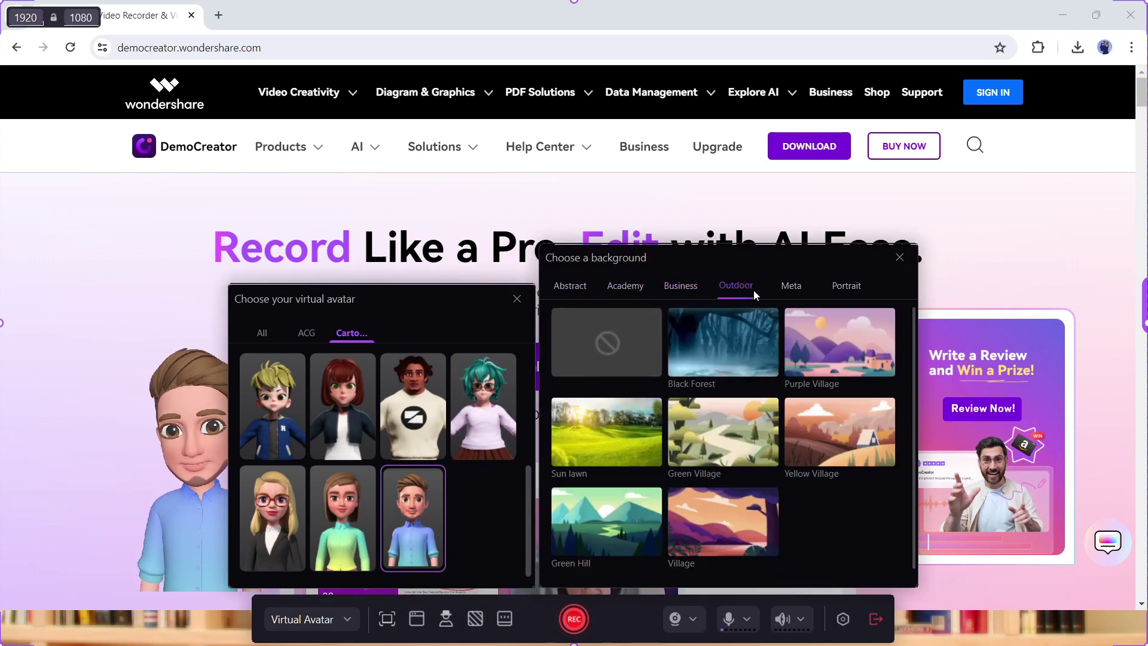
click(791, 293)
click(828, 290)
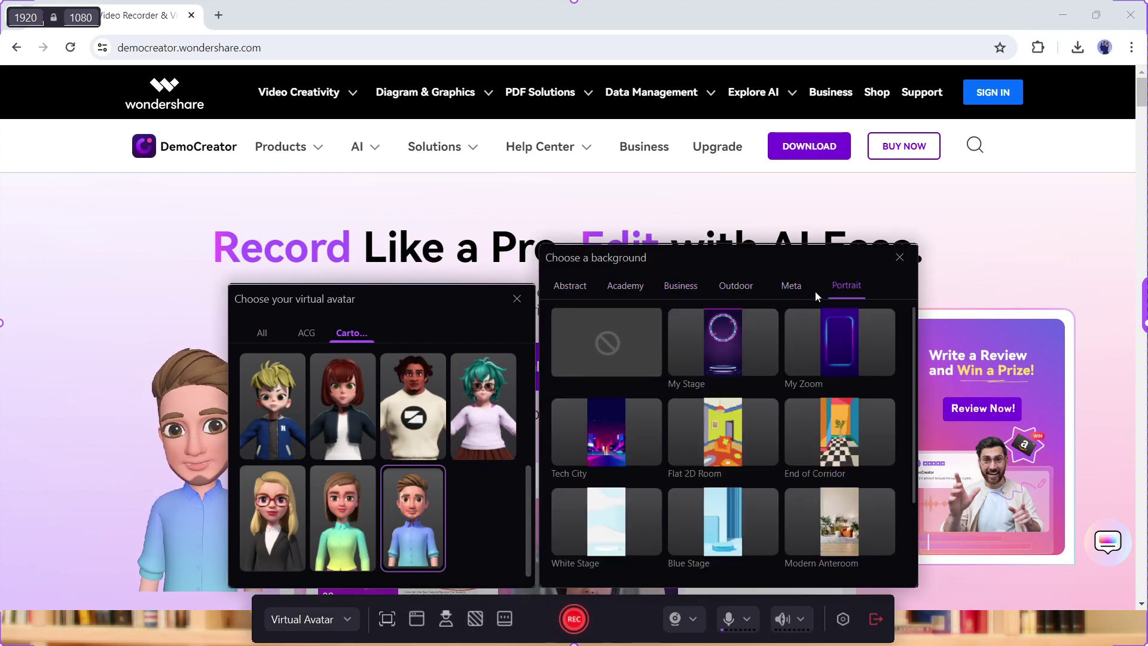
click(685, 290)
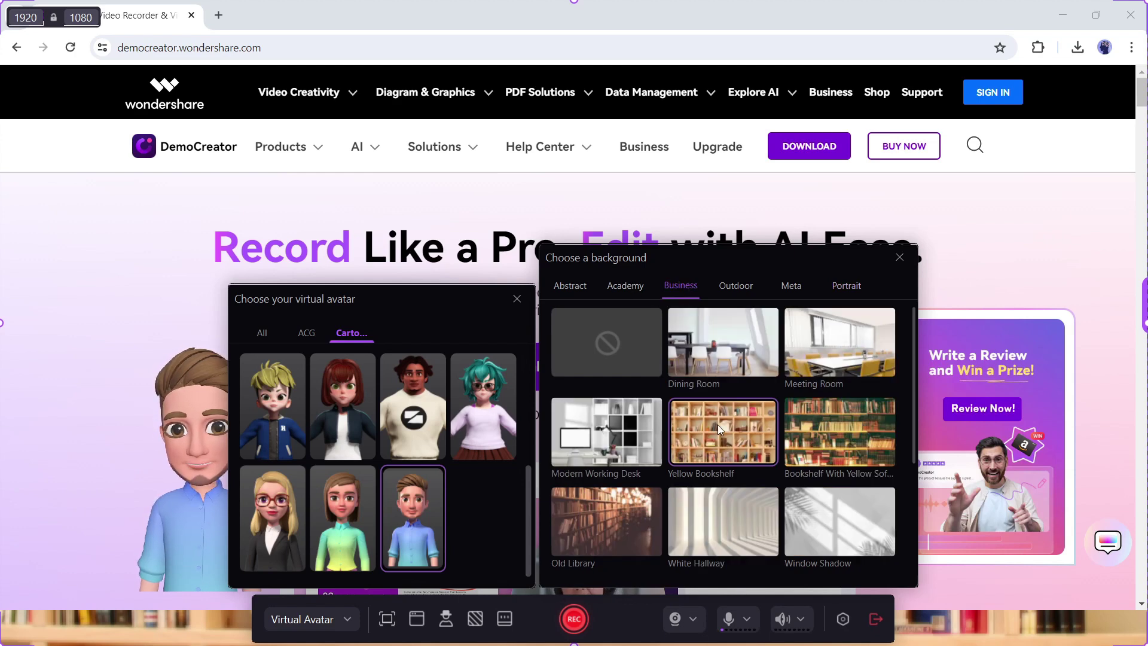
Choose no background to drop the bookshelf backdrop, then close the avatar and background panels
click(605, 346)
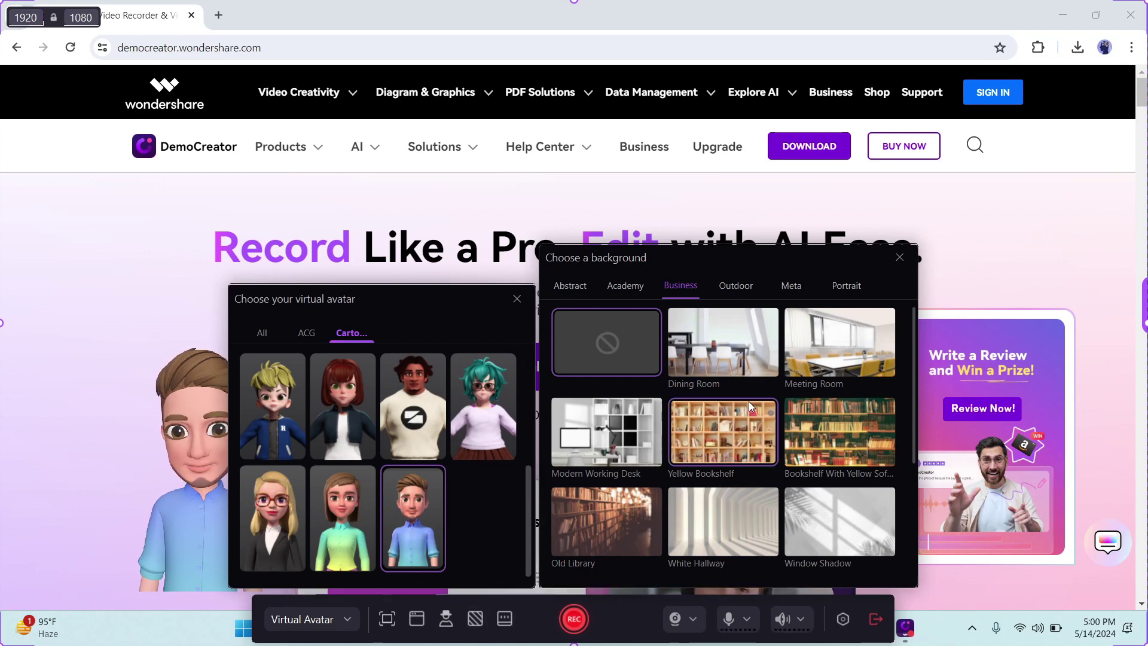
click(517, 298)
click(900, 257)
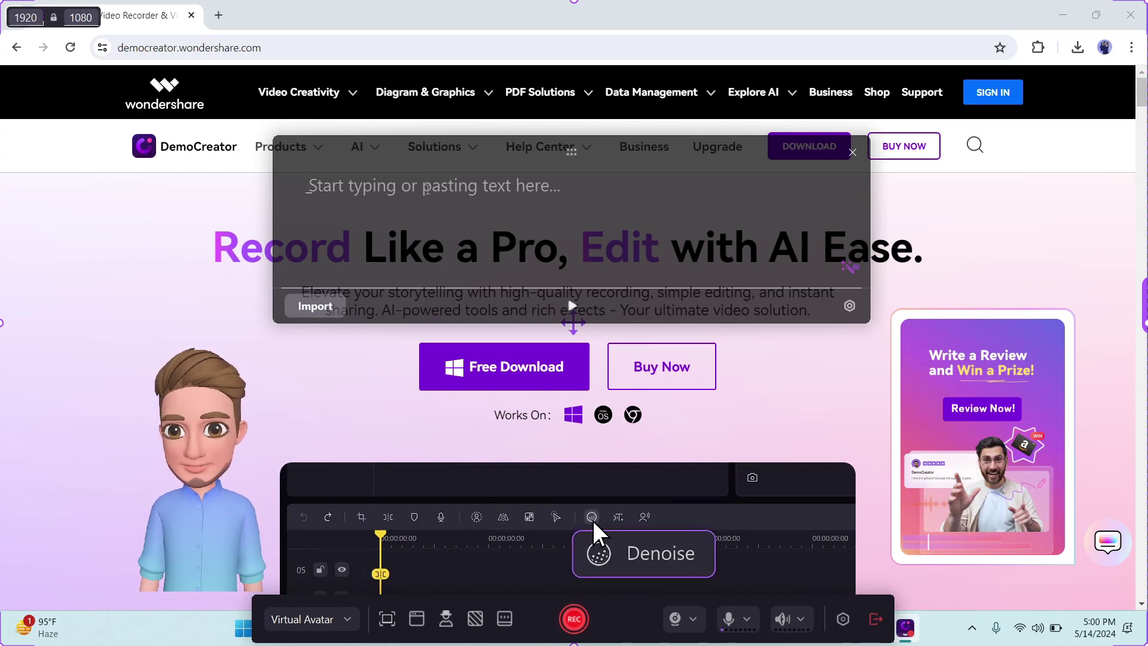
Paste the 'Hey, welcome back to your channel.' script into the teleprompter and view AI writing options
text(This amazing AI-powered video editor has features of AI Text-to-Speech, Auto Captions, and AI Recognition, that allow you to swap background, enhance your portrait, and blur the background – all in just a few clicks.)
scroll(582, 190, up, 10)
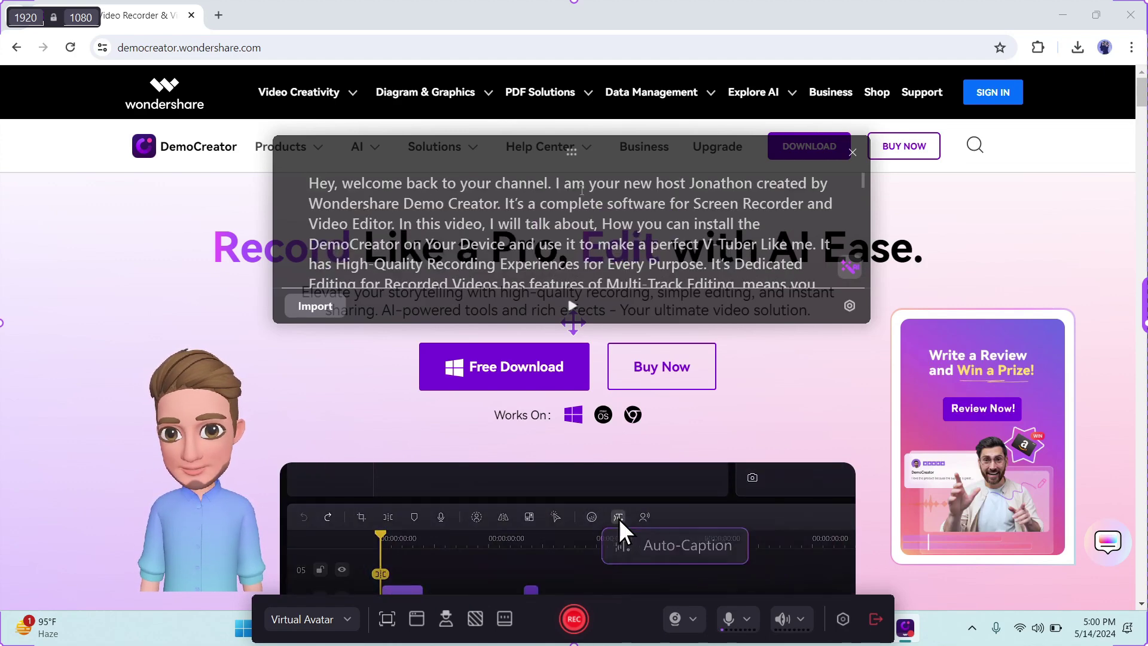
click(850, 270)
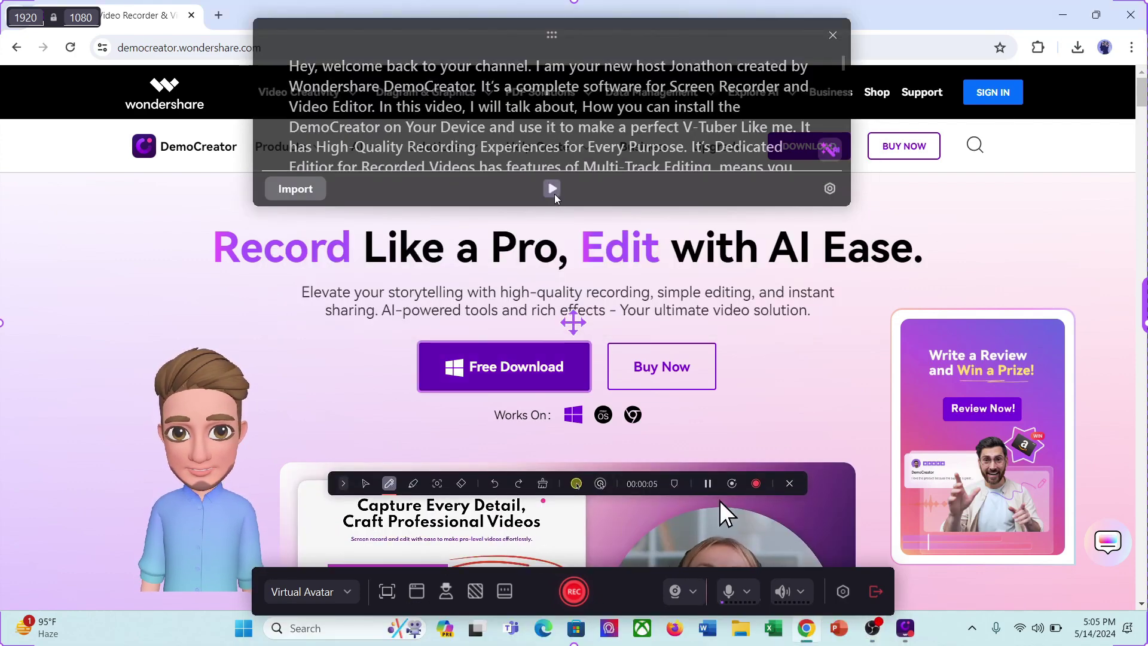
Start recording, set the teleprompter scrolling, and scroll through the DemoCreator web page
click(574, 591)
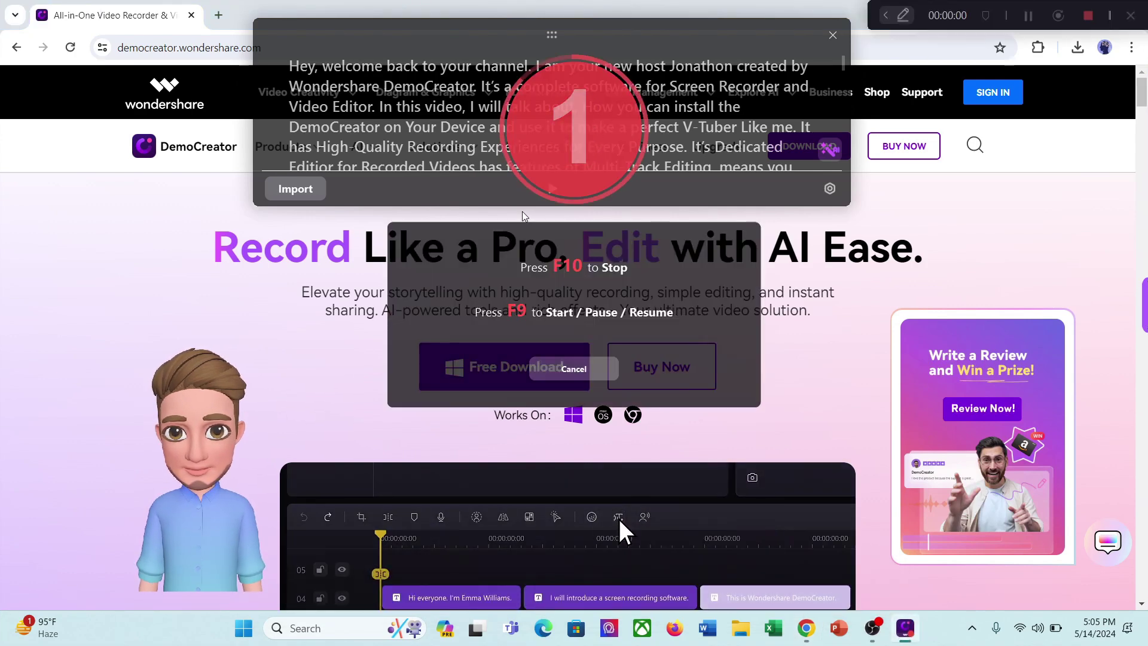
click(551, 189)
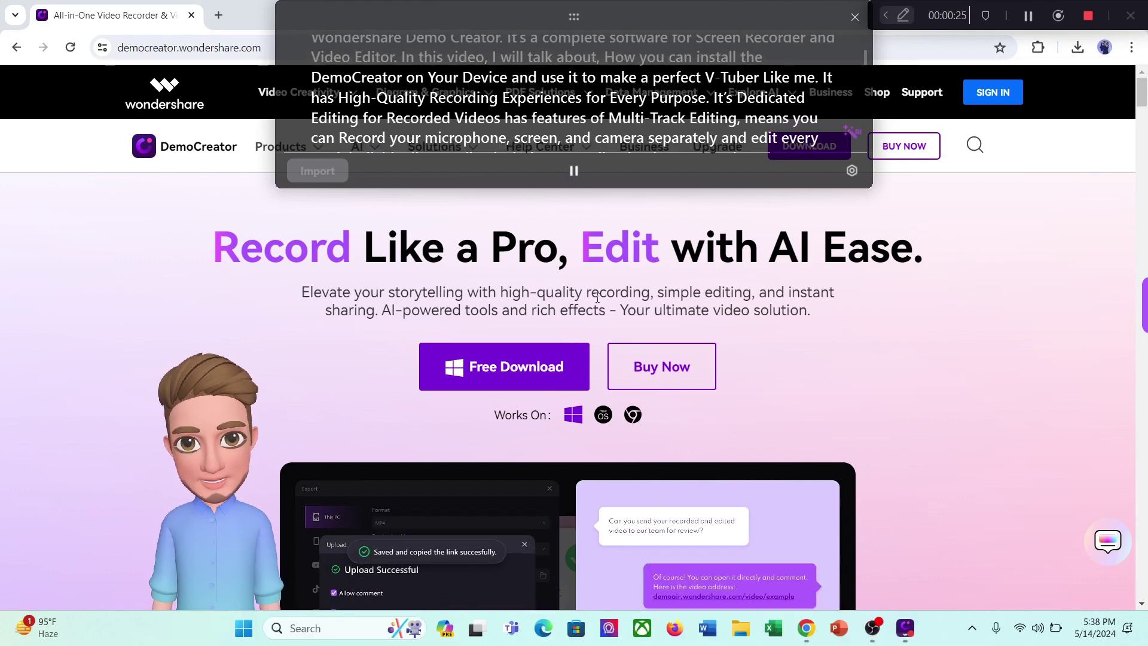
scroll(591, 248, down, 3)
scroll(597, 297, down, 2)
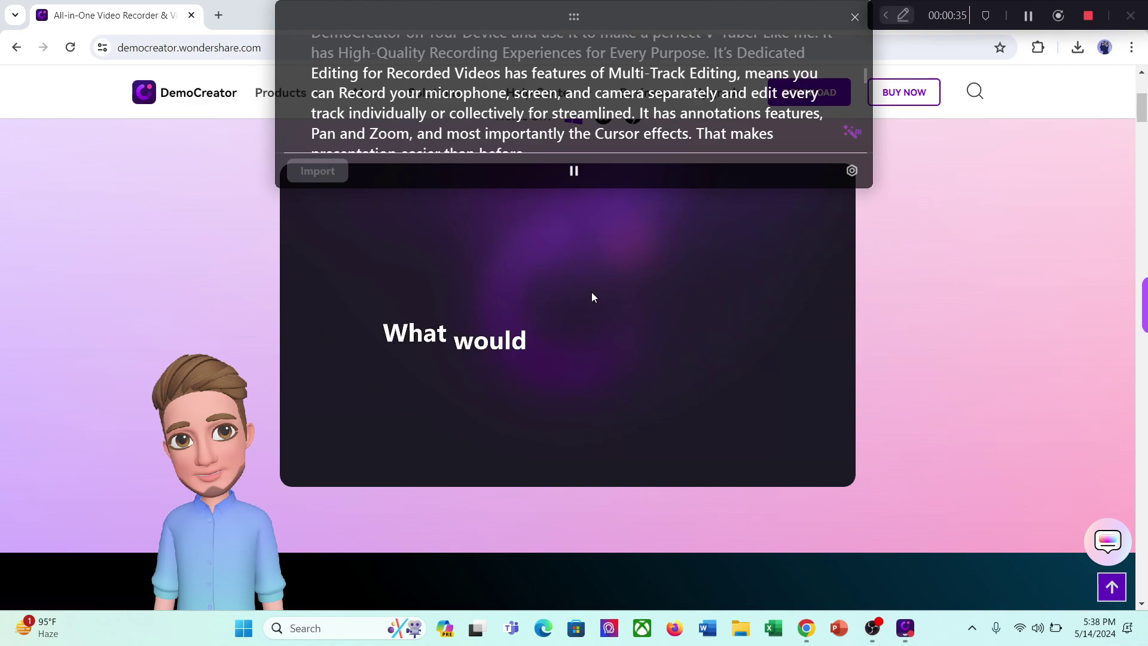
scroll(594, 297, down, 6)
scroll(595, 297, down, 4)
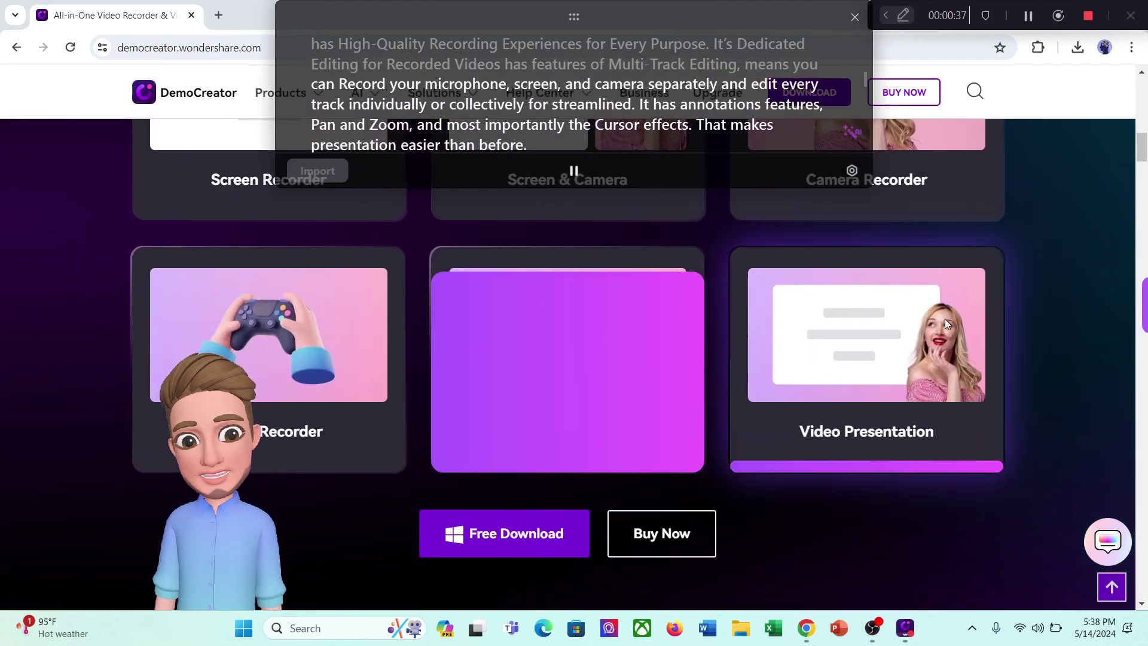
scroll(914, 367, down, 8)
scroll(897, 366, down, 5)
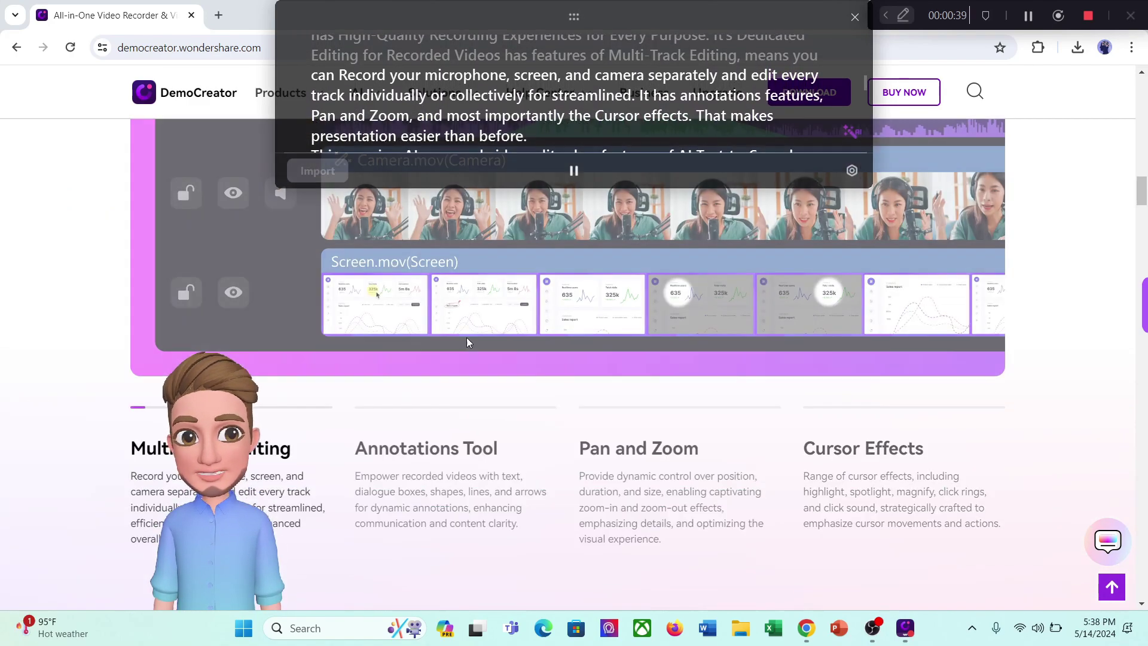
scroll(400, 367, up, 1)
scroll(484, 350, up, 1)
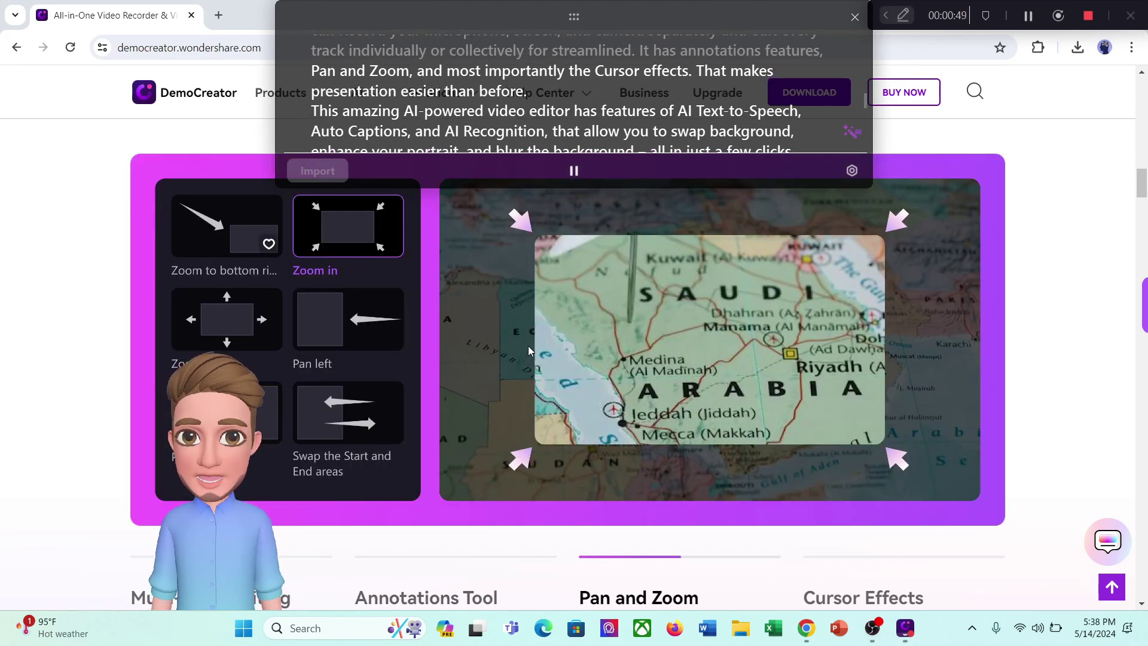
Scroll further down and show the Auto Captions and AI Recognition demos on the page
scroll(529, 350, down, 2)
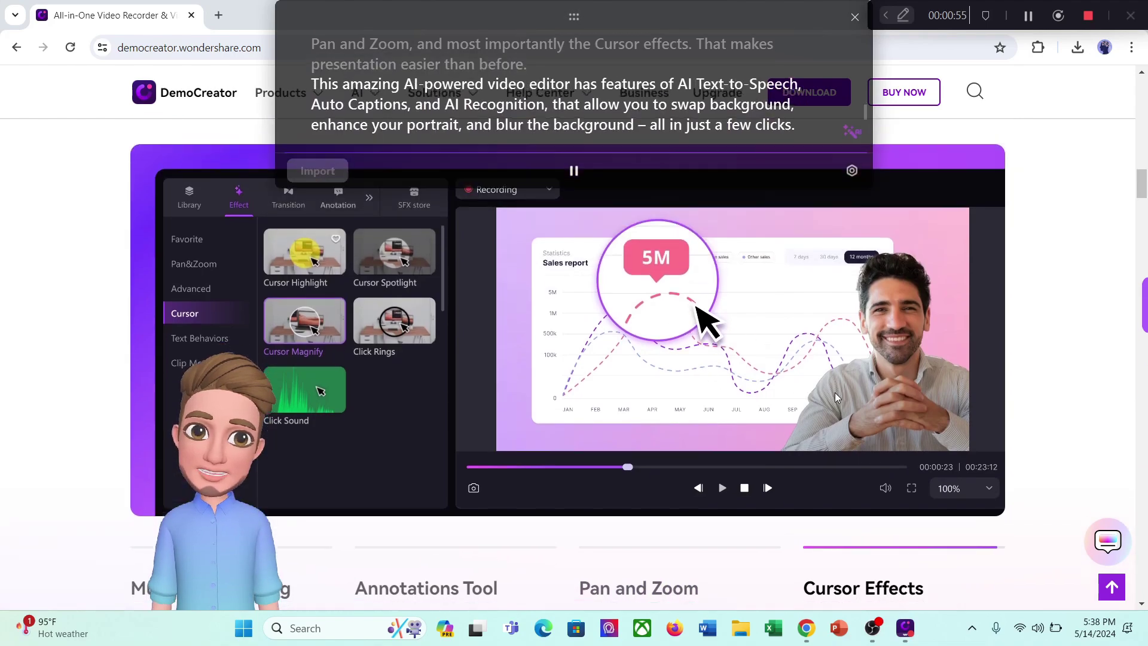
scroll(834, 397, down, 5)
scroll(835, 397, down, 15)
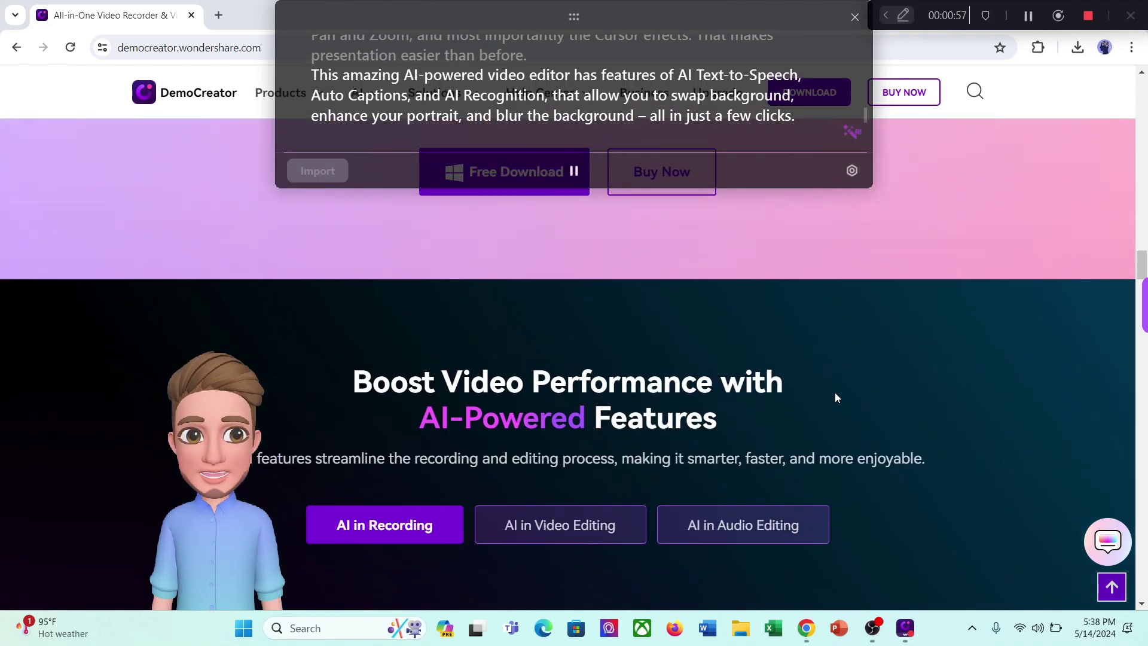
scroll(836, 396, down, 8)
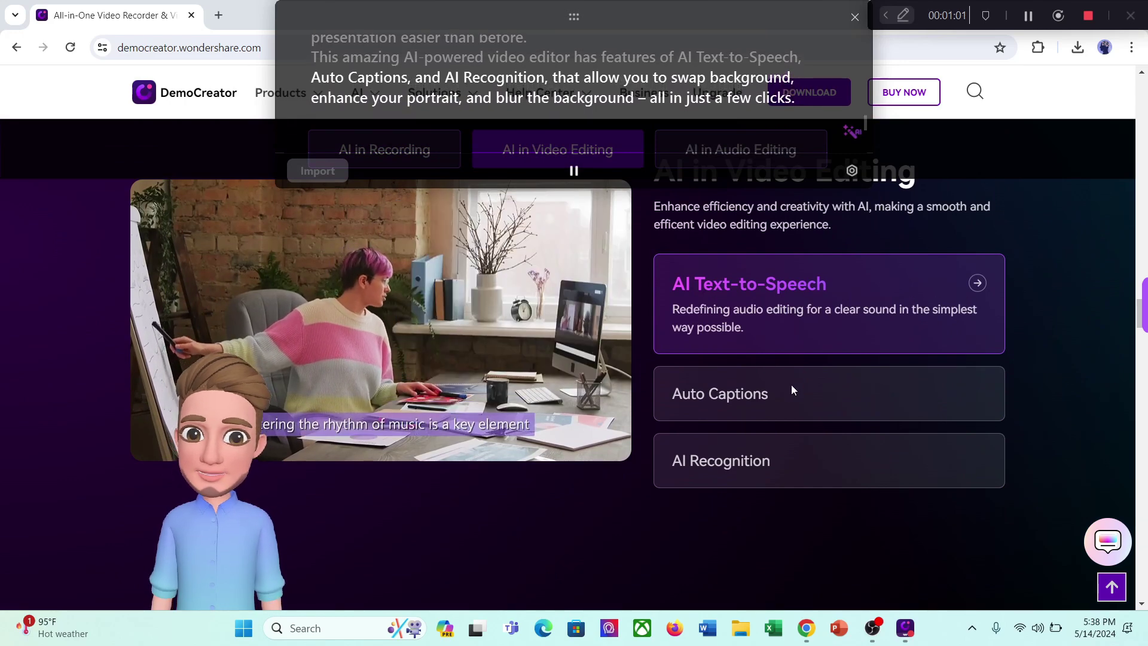
click(844, 407)
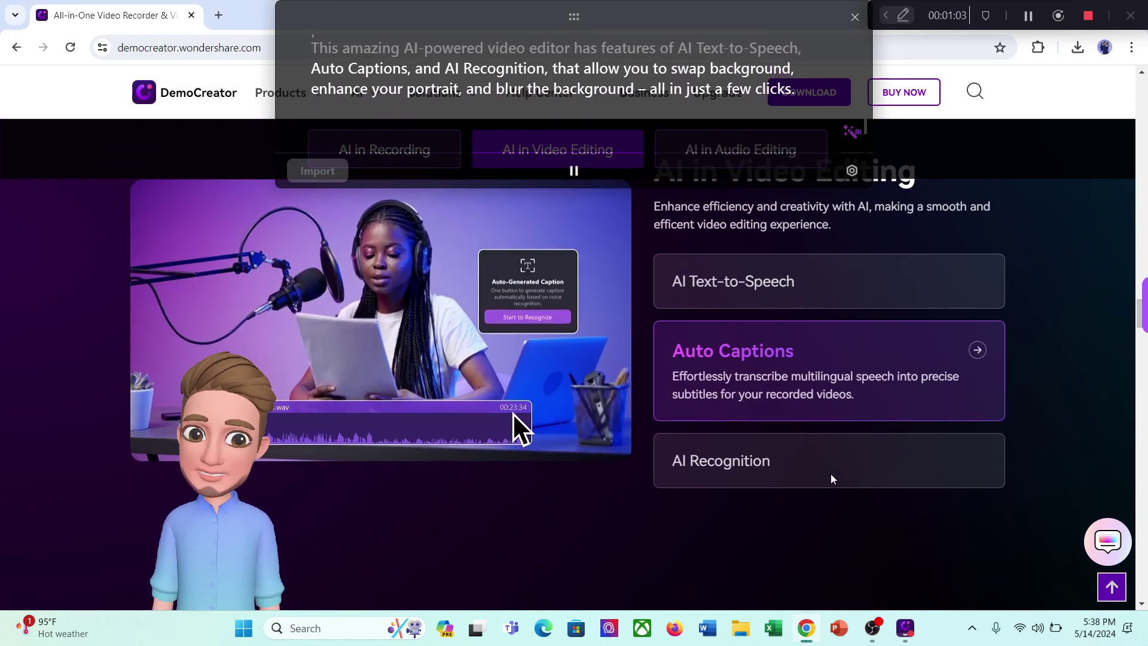
click(830, 475)
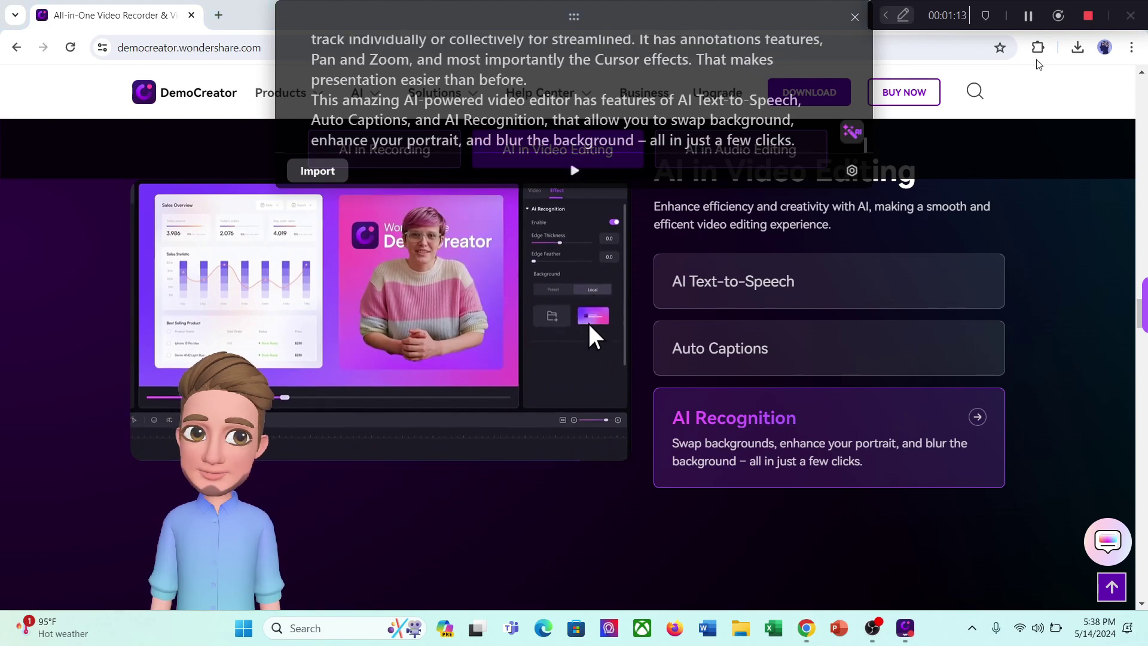
Stop recording, open it in the editor, and cycle library filters back to All
click(1087, 17)
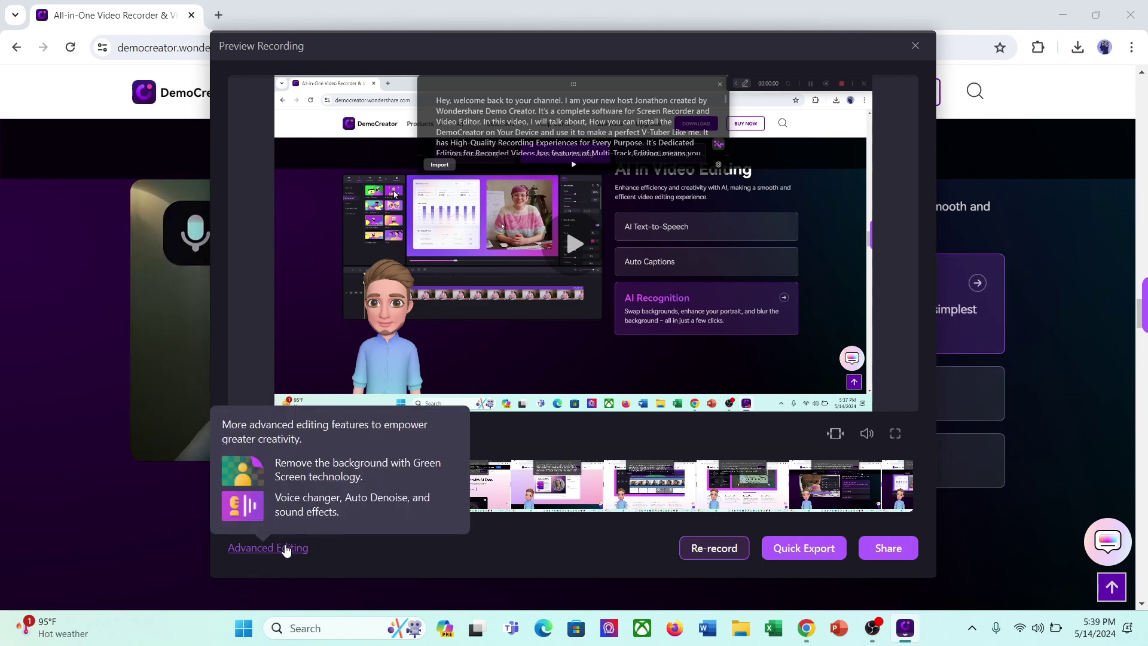
click(298, 547)
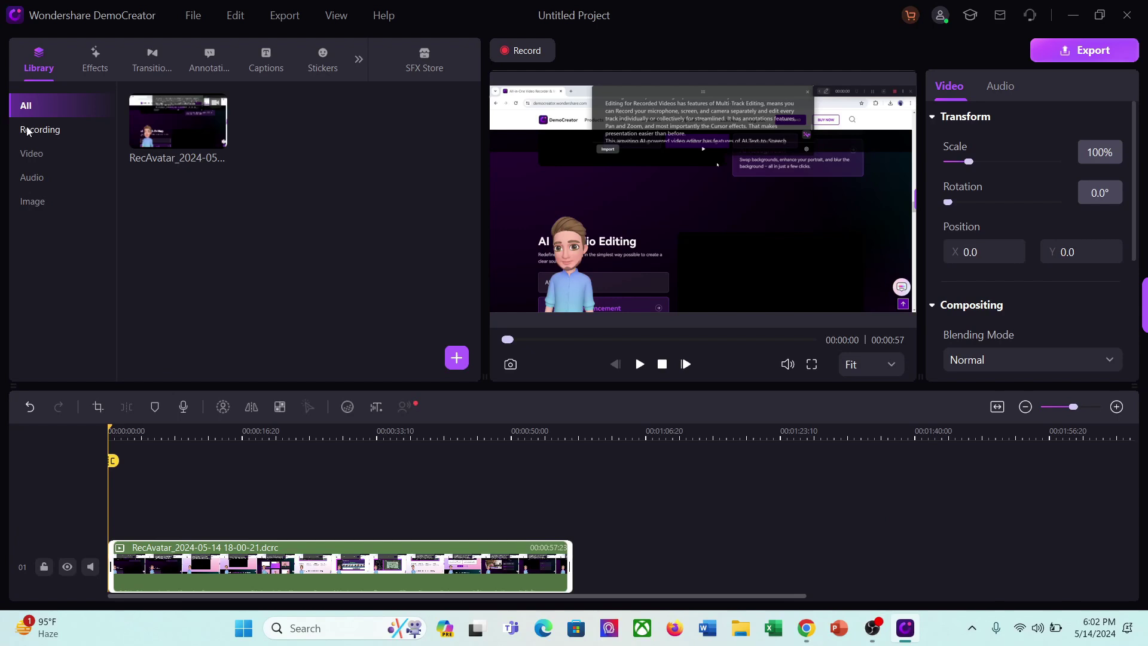
click(43, 134)
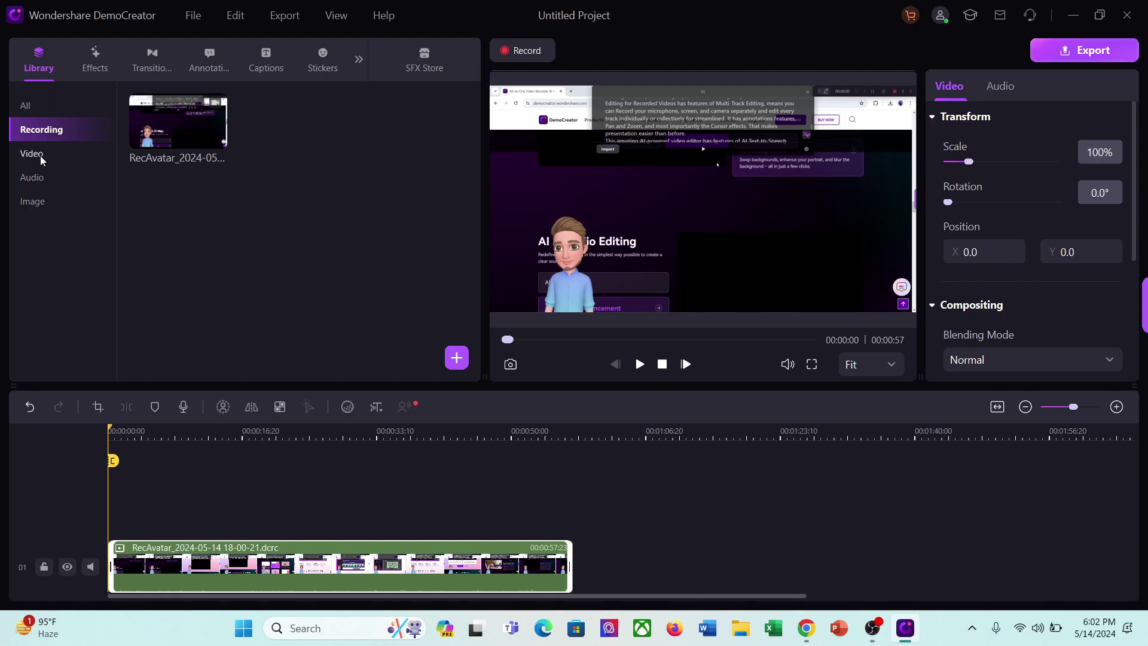
click(40, 155)
click(38, 178)
click(37, 203)
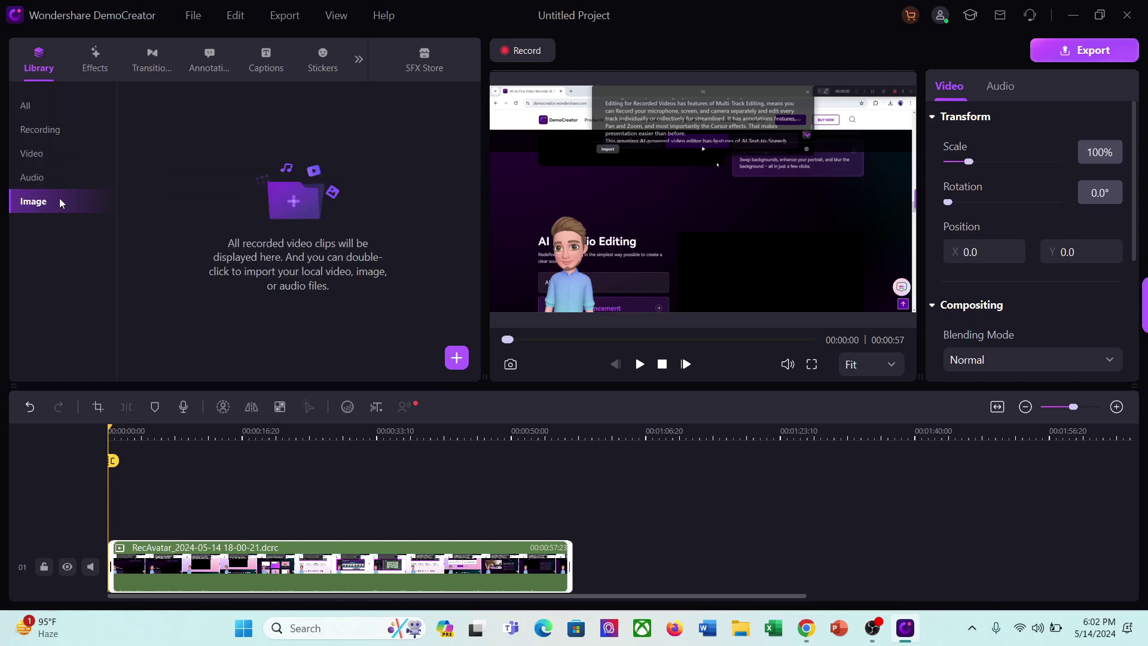
click(23, 110)
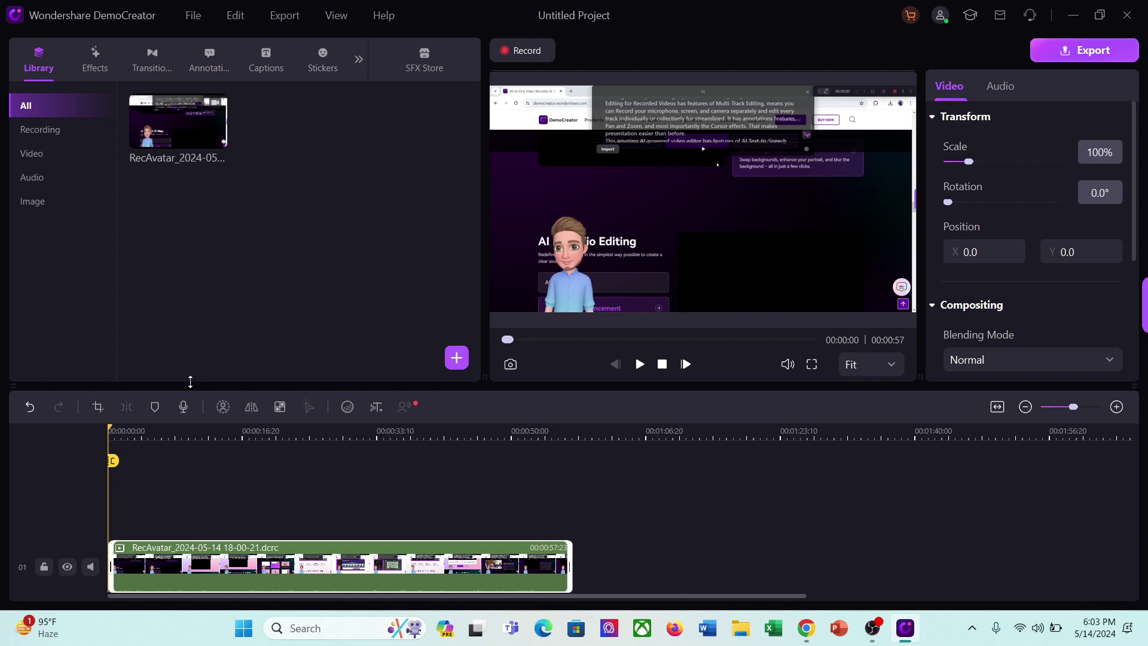
Preview the clip, then turn on Hiss removal in the Audio tab's Denoise settings
click(640, 365)
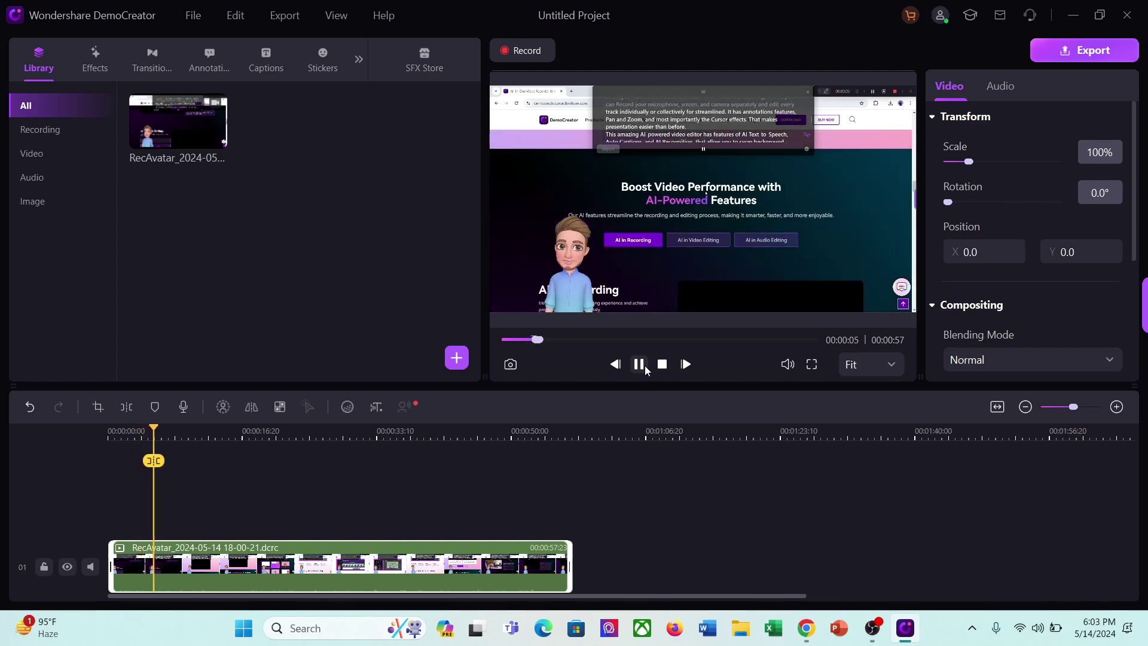
click(640, 366)
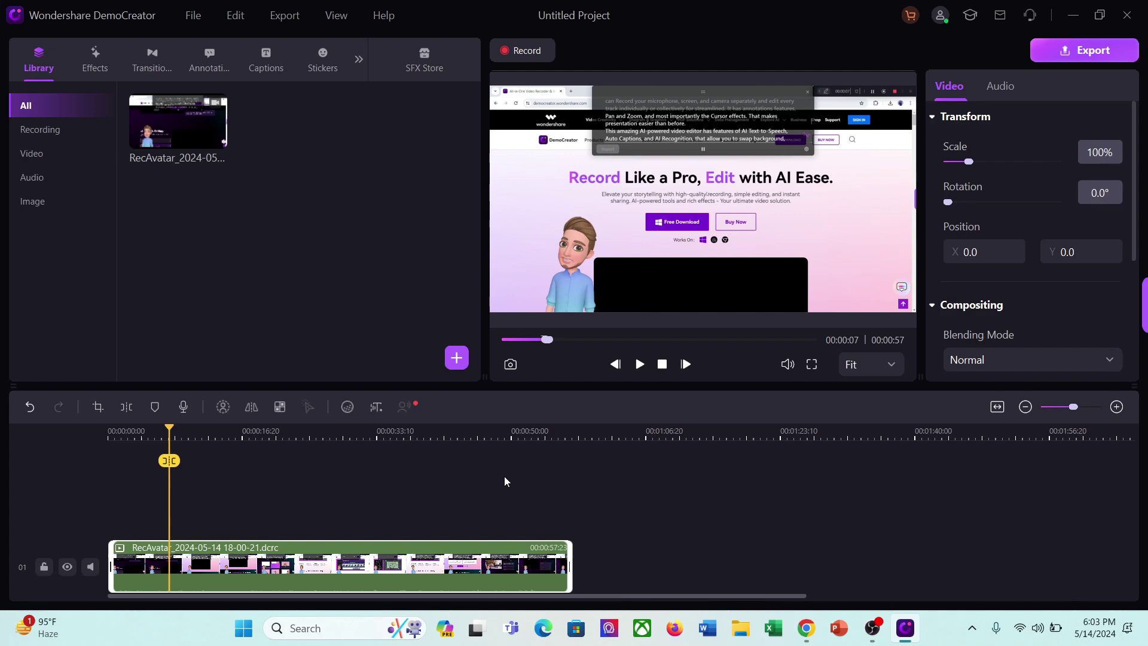
click(350, 406)
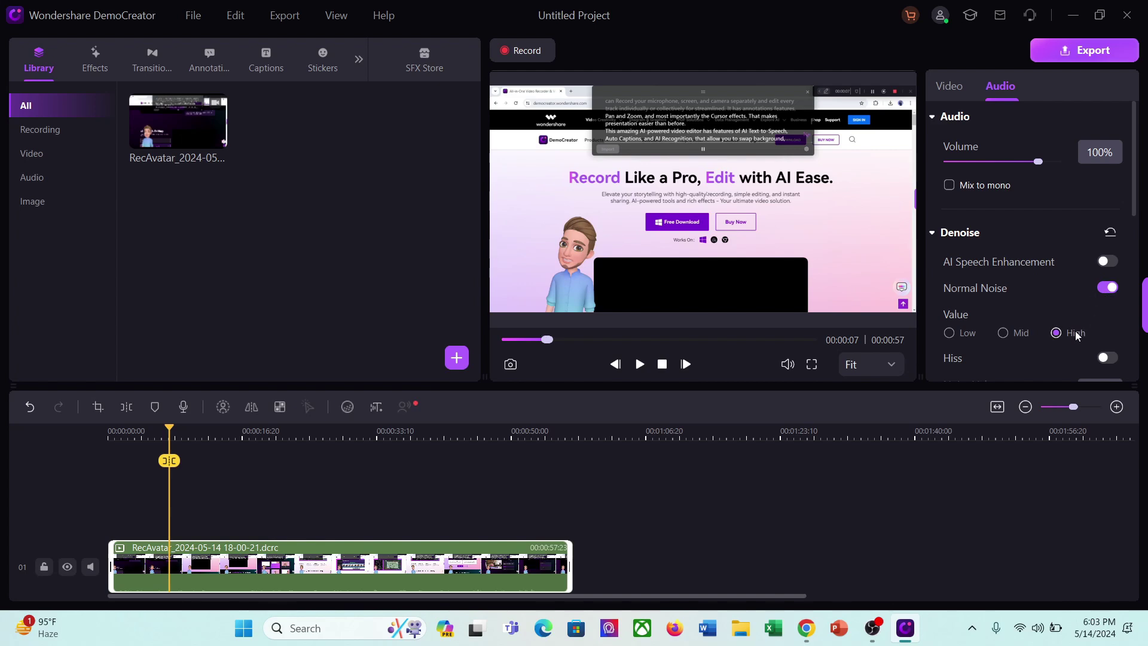
scroll(1109, 318, down, 1)
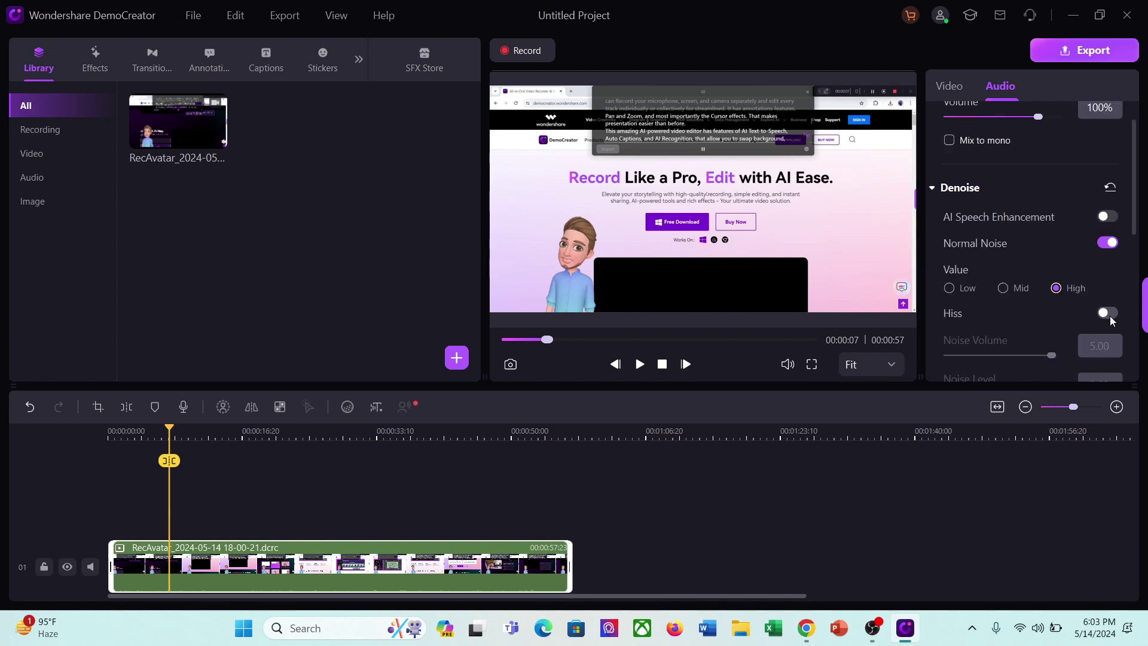
click(1108, 313)
scroll(1061, 352, down, 1)
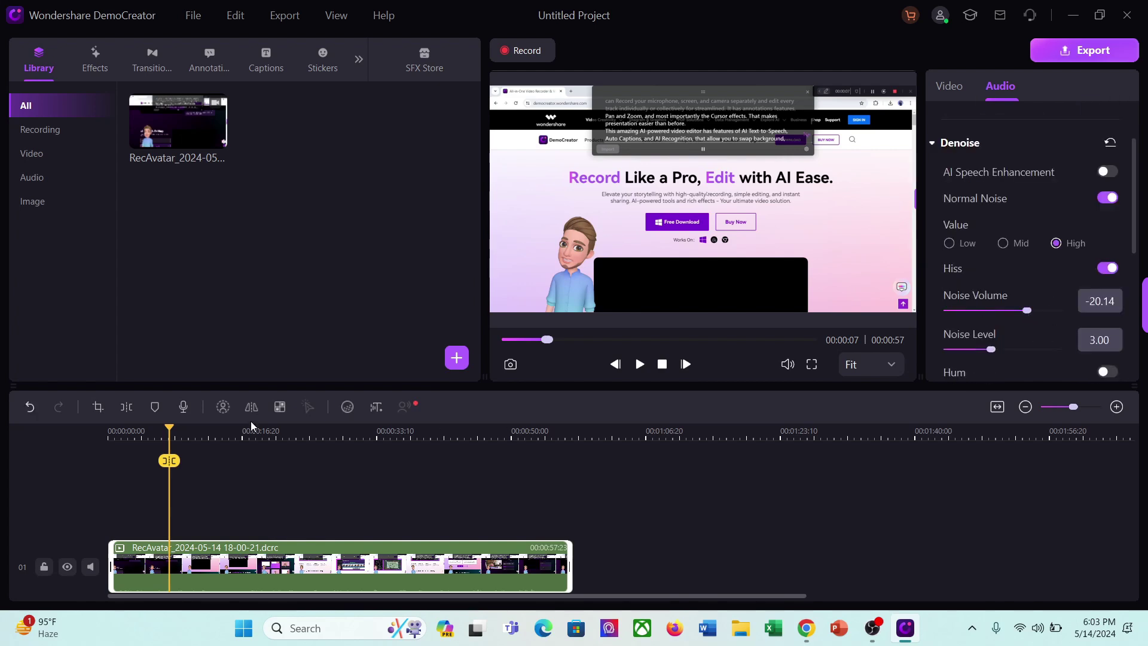
Rewind a few seconds and replay the clip to hear the denoised audio
click(136, 431)
click(639, 364)
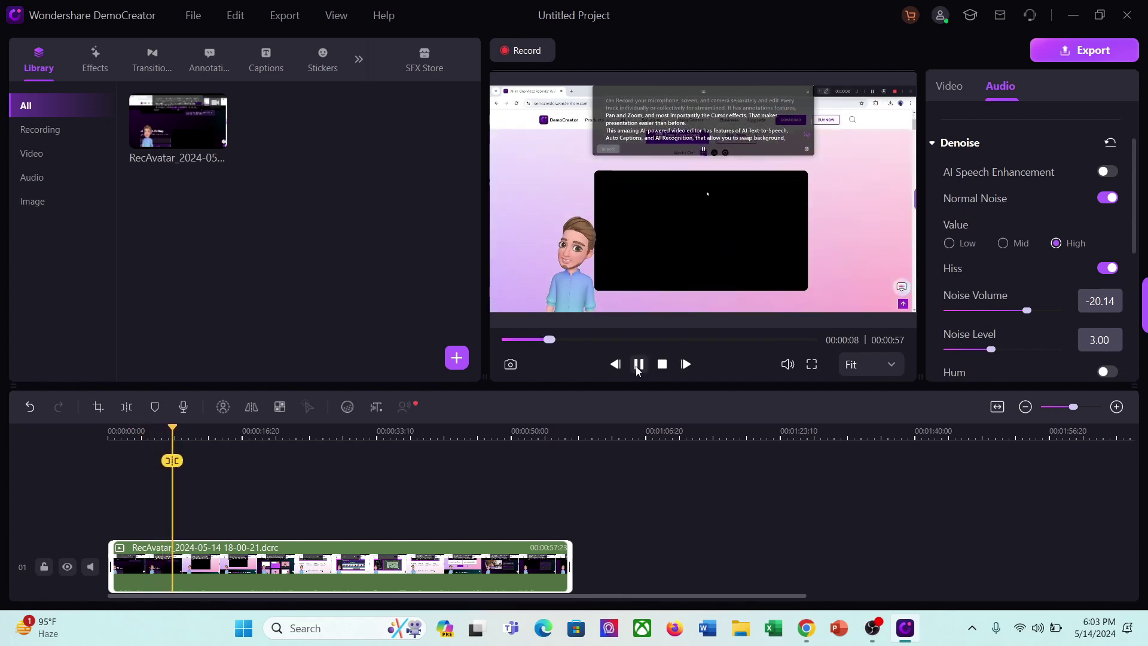
click(638, 368)
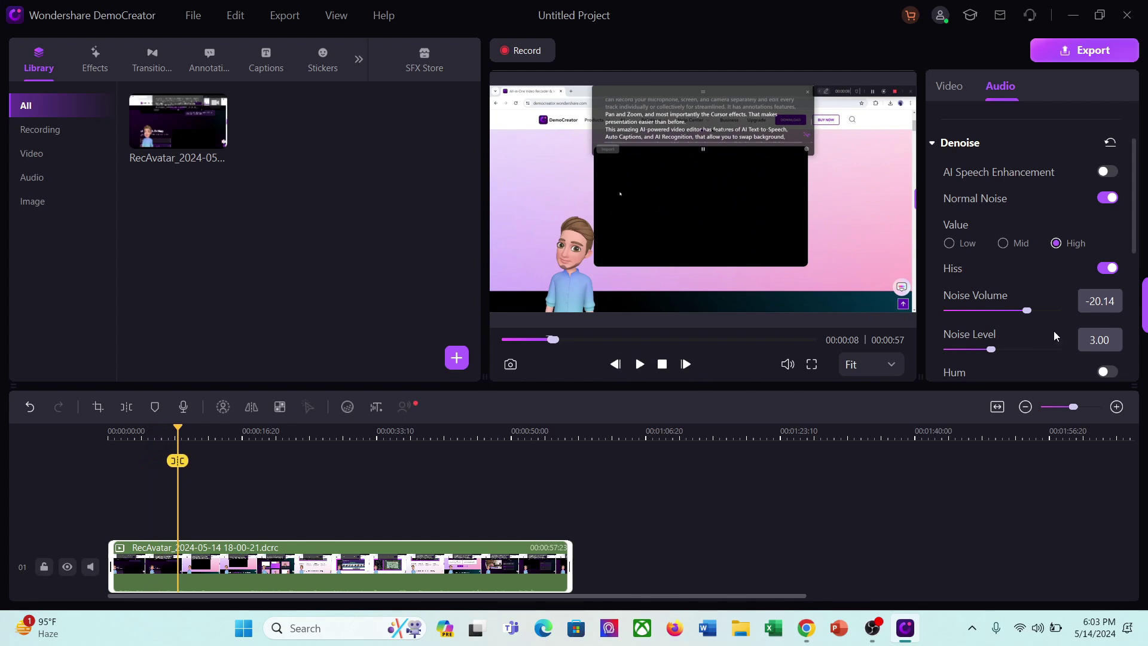
scroll(1050, 267, up, 2)
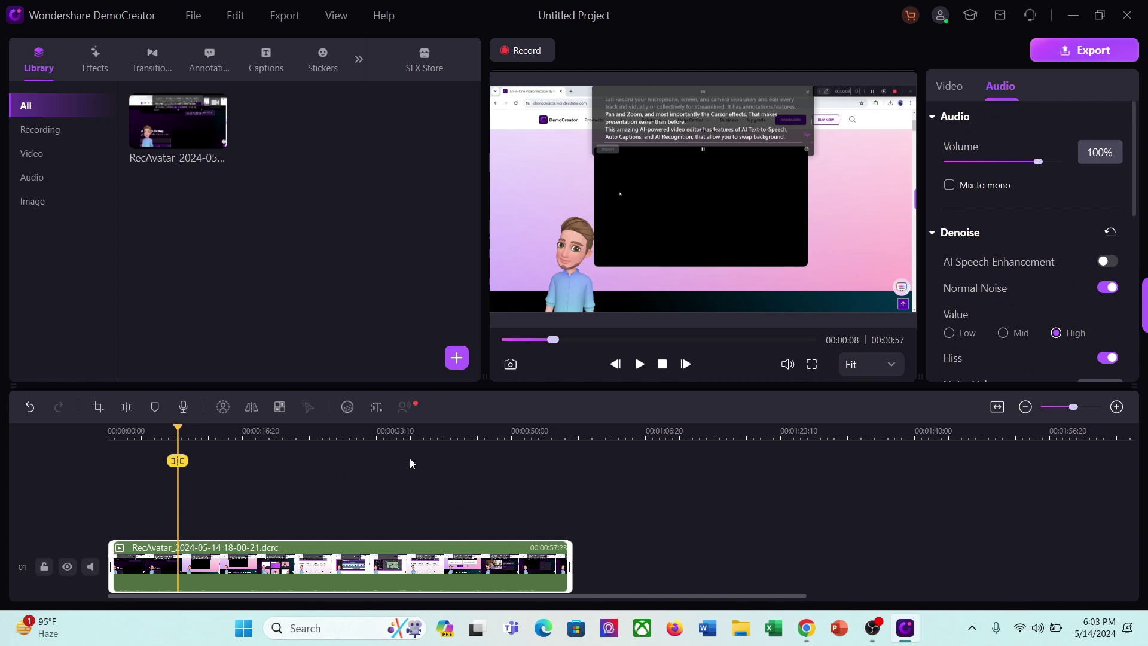
Generate English (United States) auto-captions and play ahead to check them
click(383, 412)
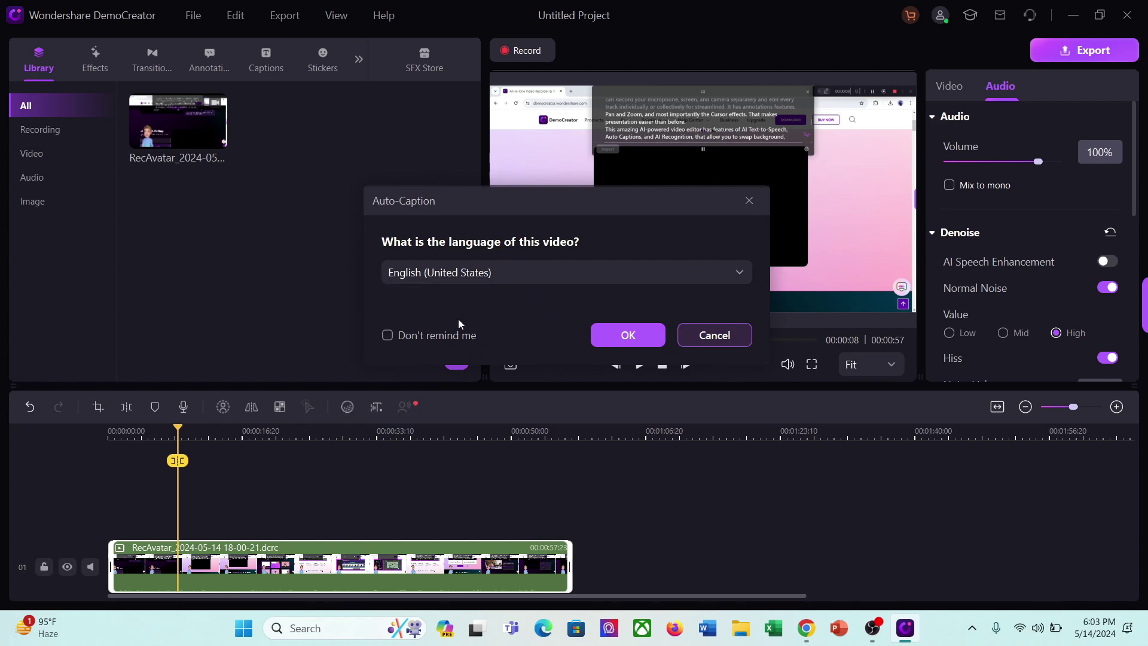
click(611, 338)
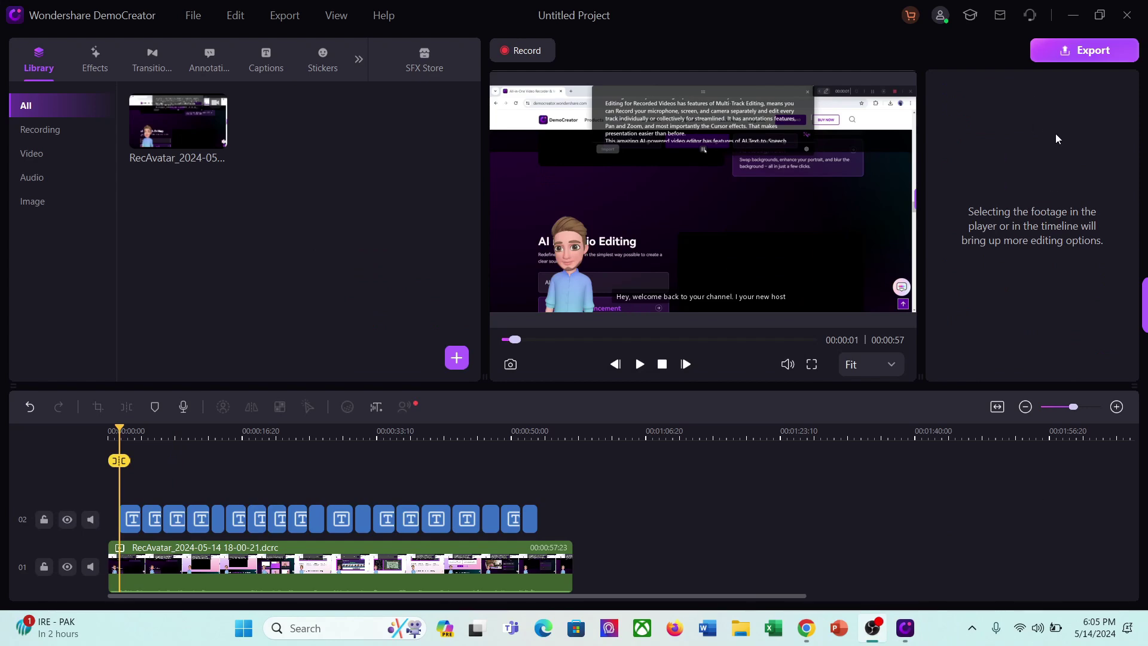
key(space)
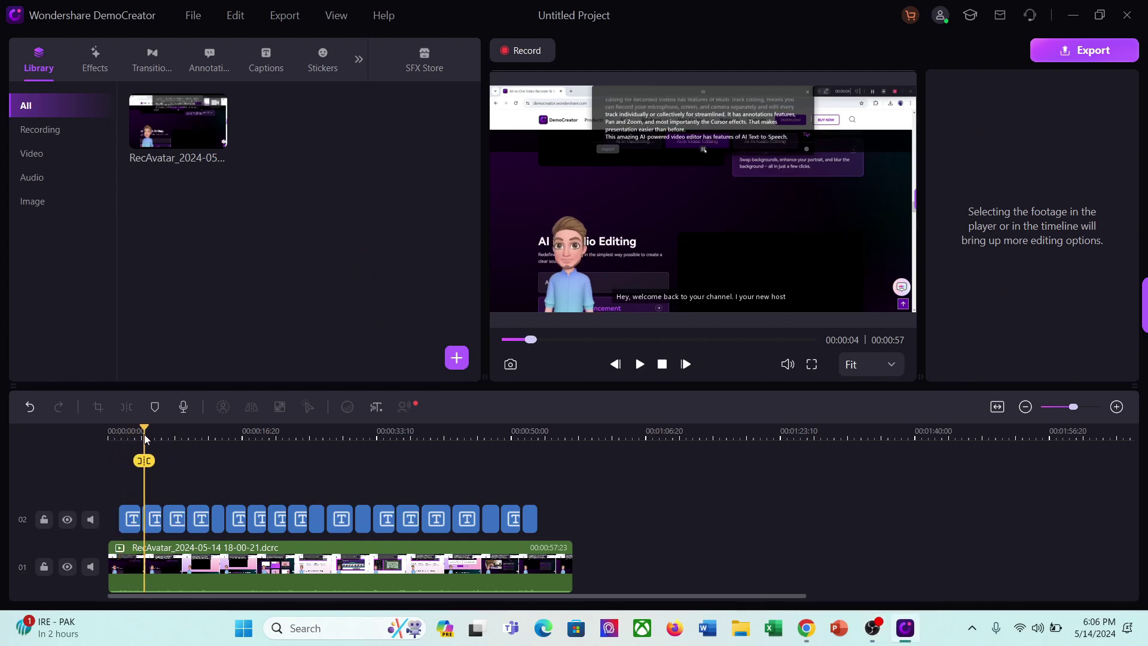
Change the caption font to Vast Shadow, then return the playhead to the 2-second point
click(653, 306)
click(176, 530)
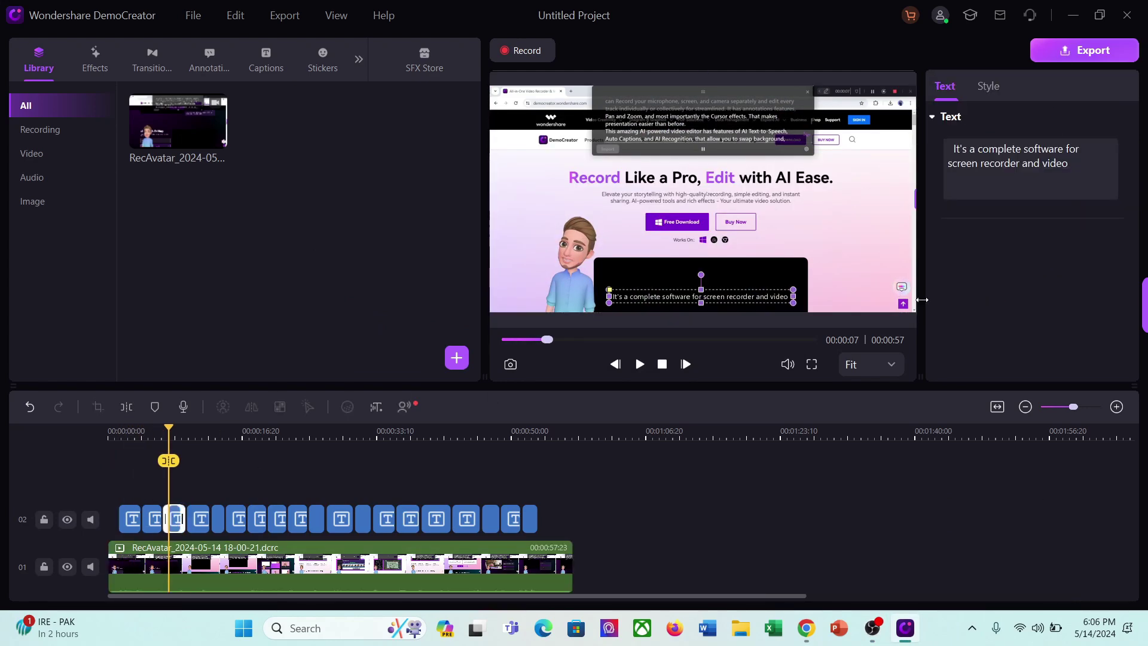
click(988, 85)
click(1025, 150)
scroll(984, 274, down, 1)
click(986, 281)
scroll(1028, 217, down, 10)
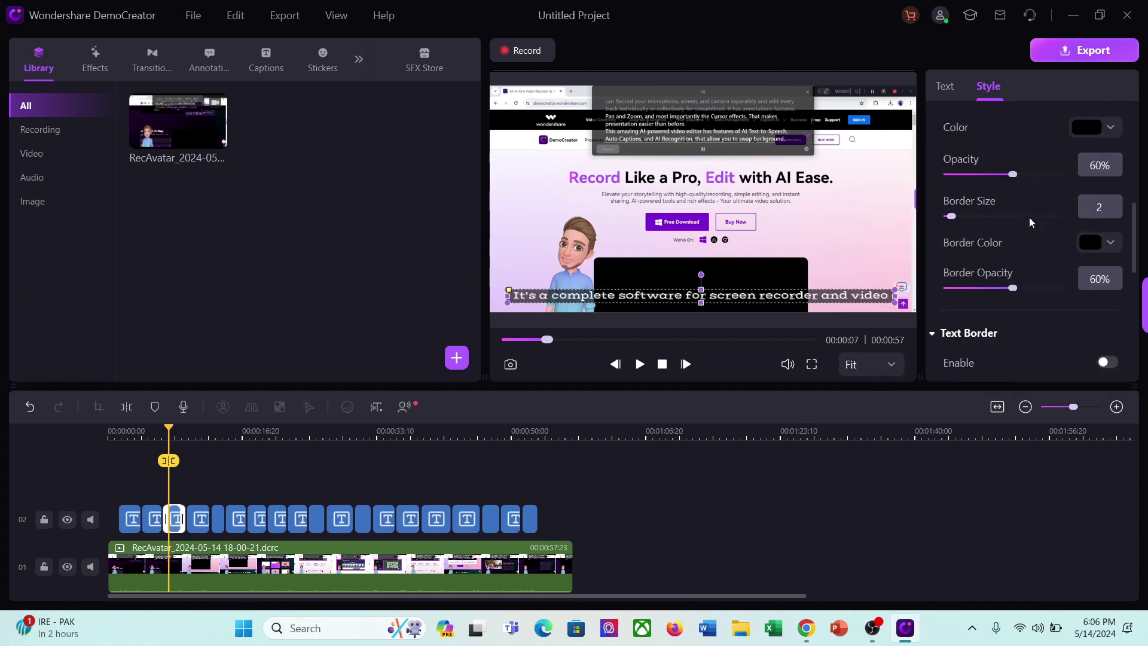
scroll(1027, 210, up, 10)
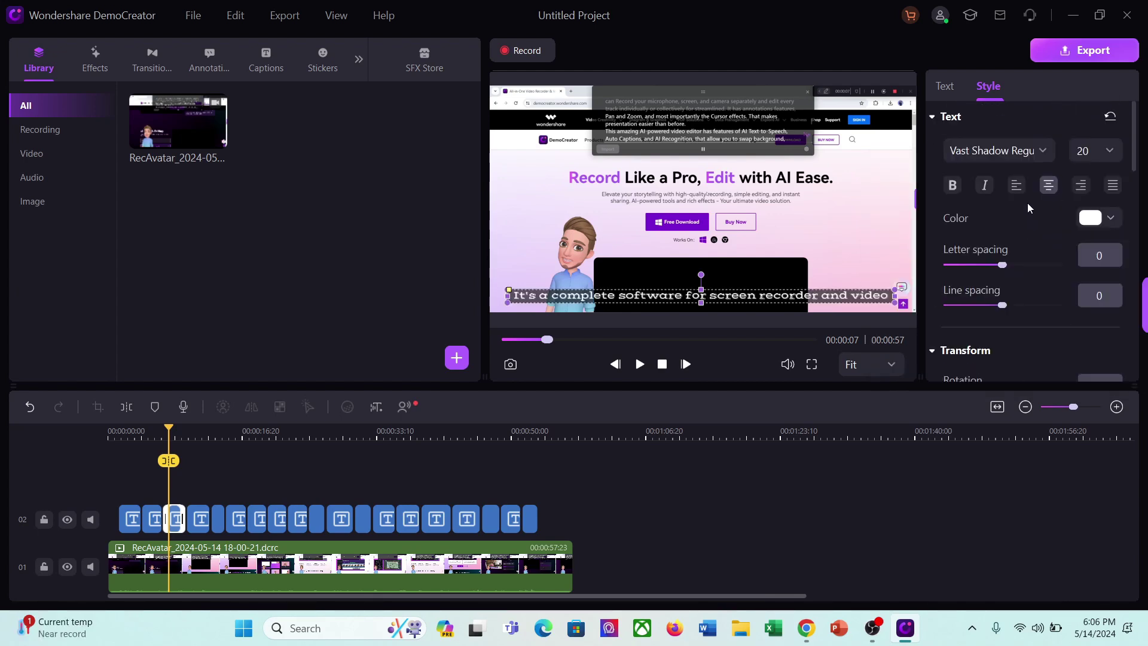
click(944, 86)
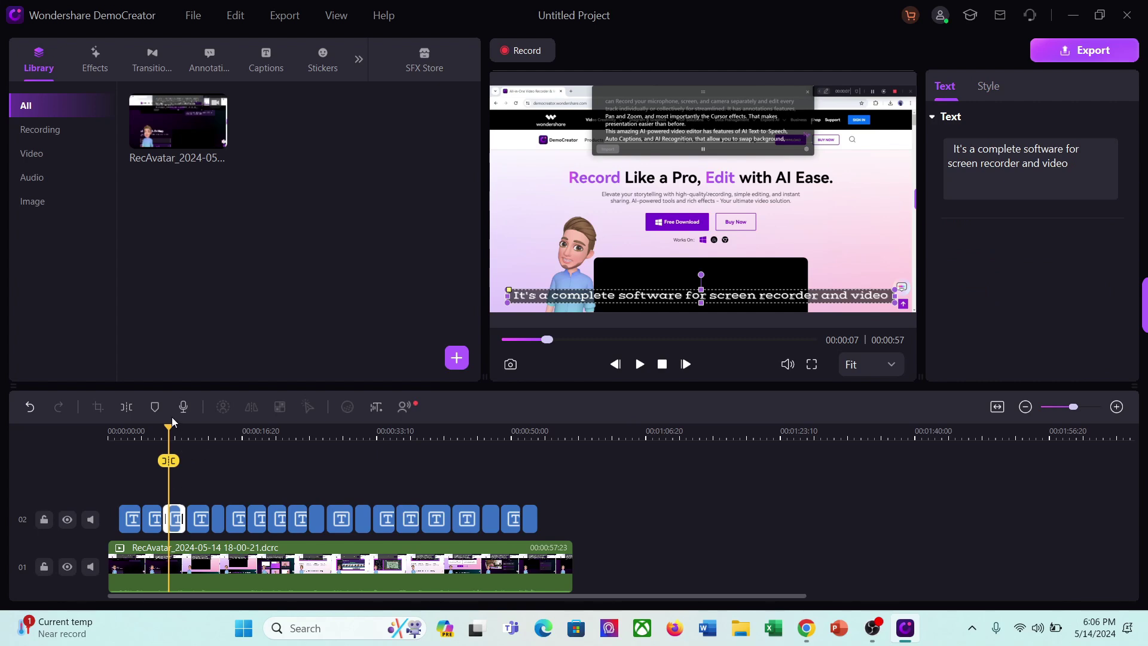
drag(168, 431, 128, 460)
AI-dub the captions in English (US), auditioning the Mark, Bob, Jason and Alex voices
click(127, 524)
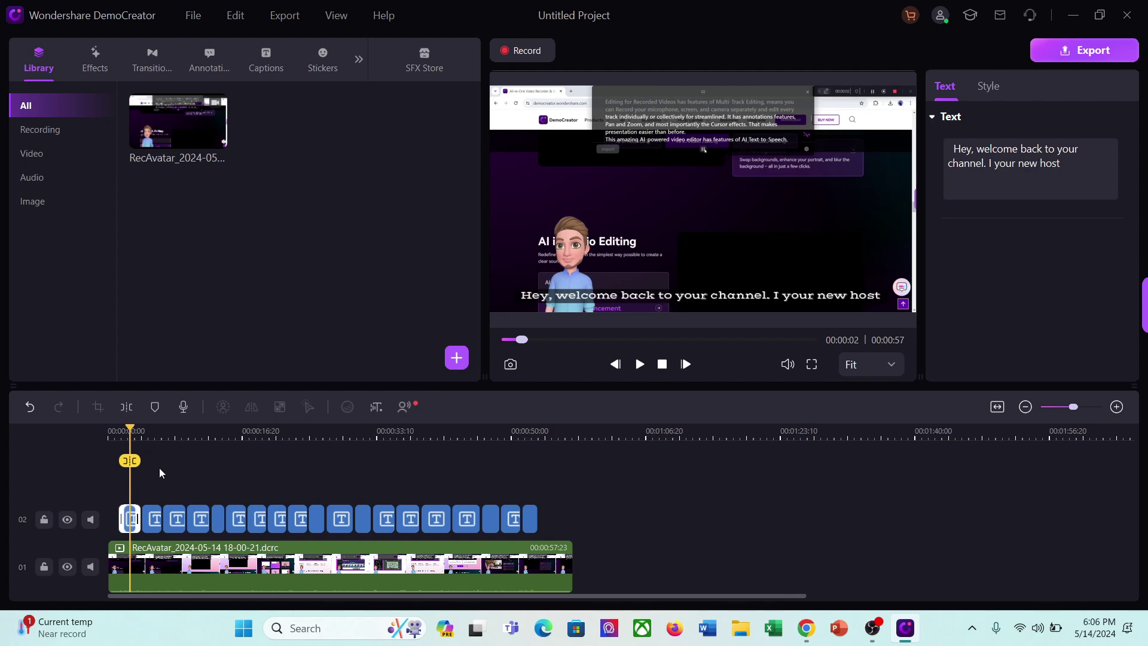
click(404, 406)
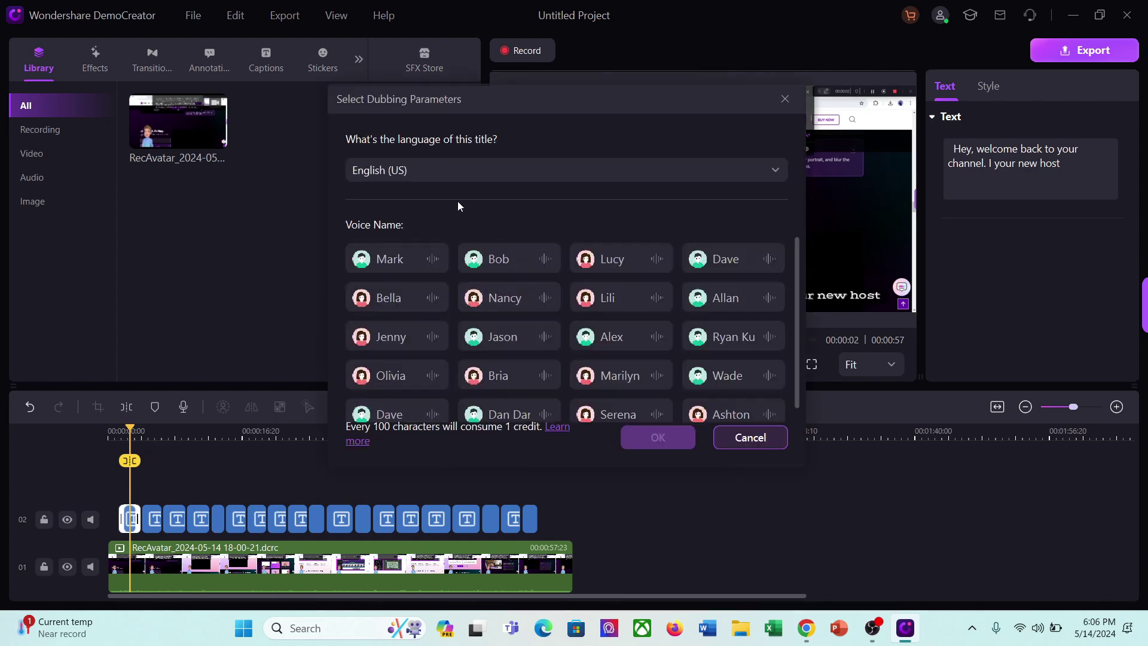
click(562, 168)
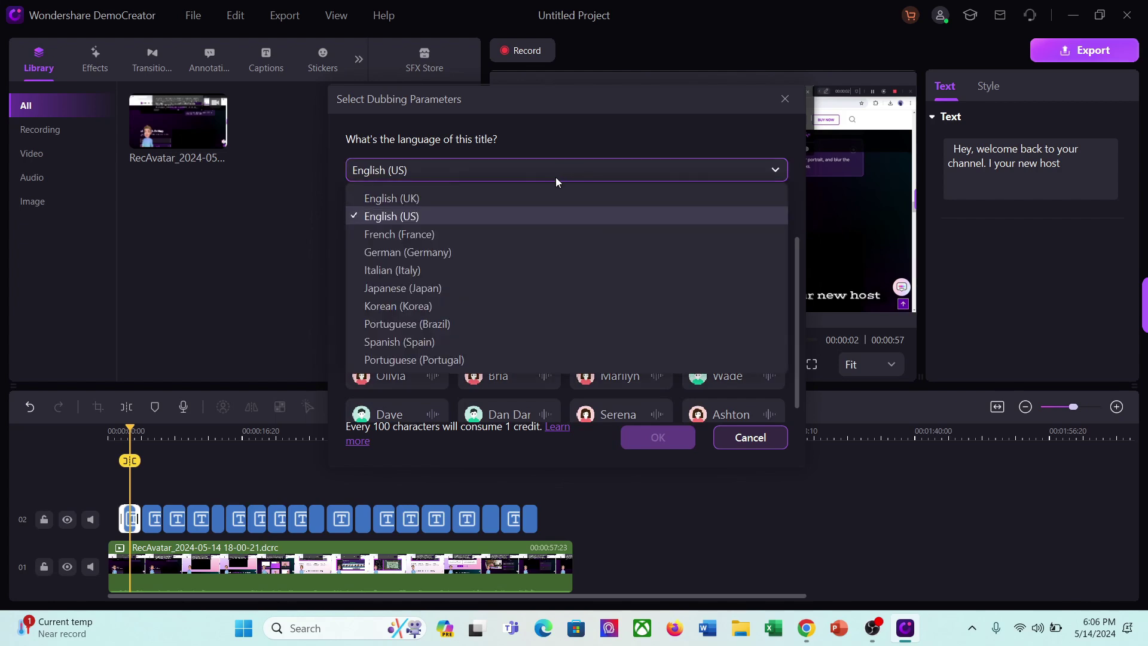
click(555, 177)
click(417, 261)
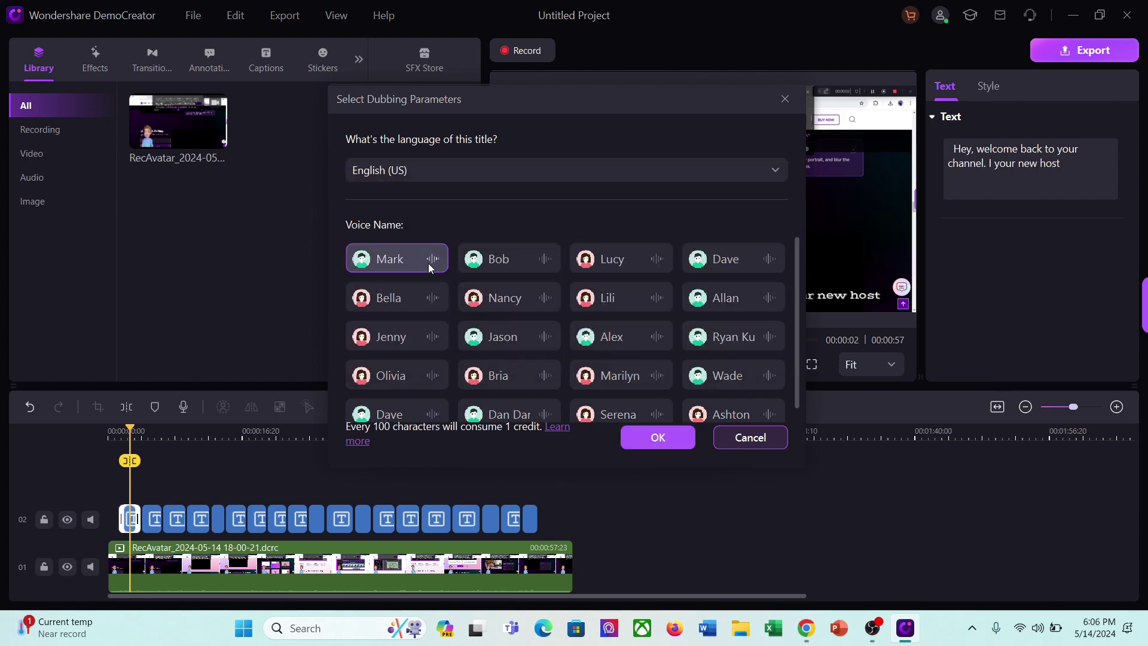
click(549, 259)
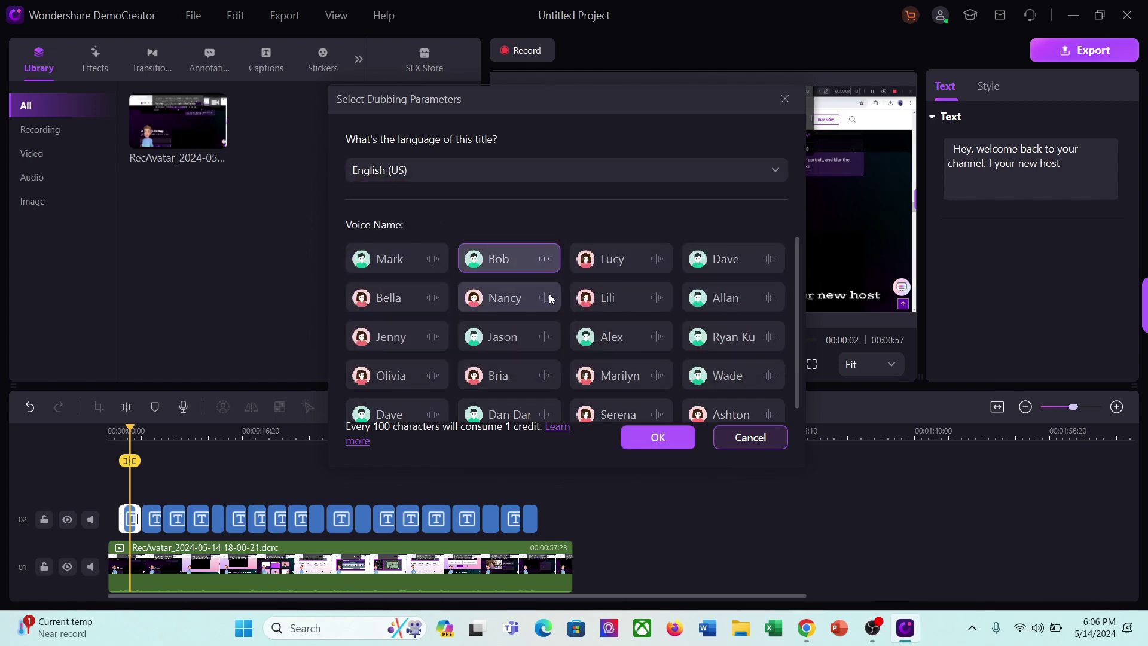
scroll(545, 301, down, 1)
click(541, 322)
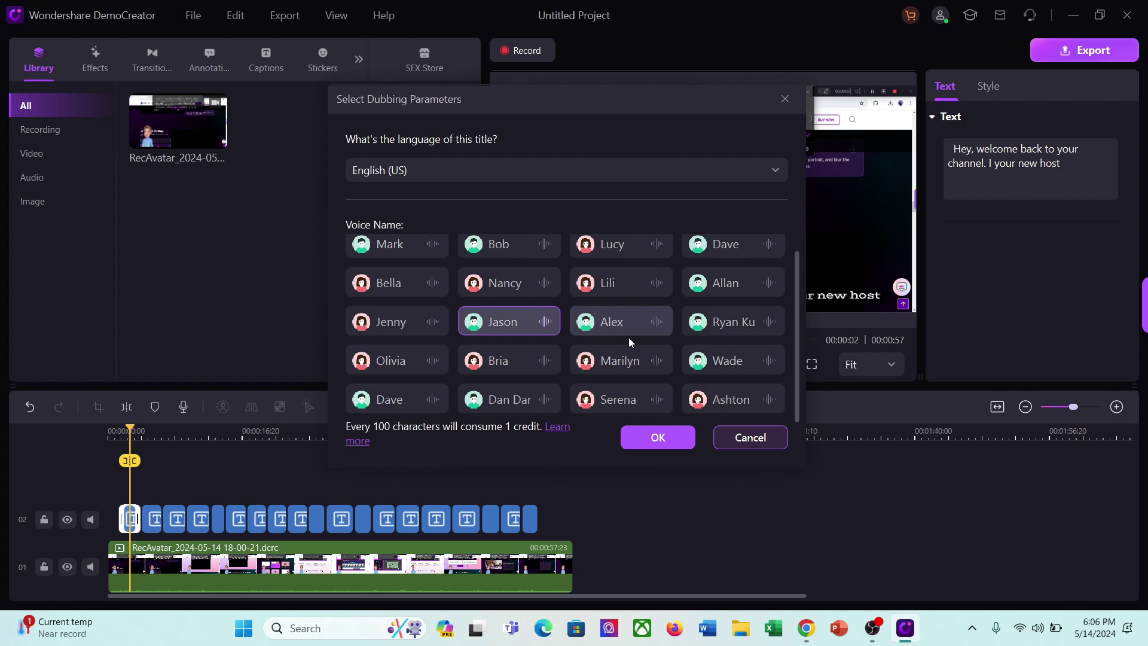
click(658, 326)
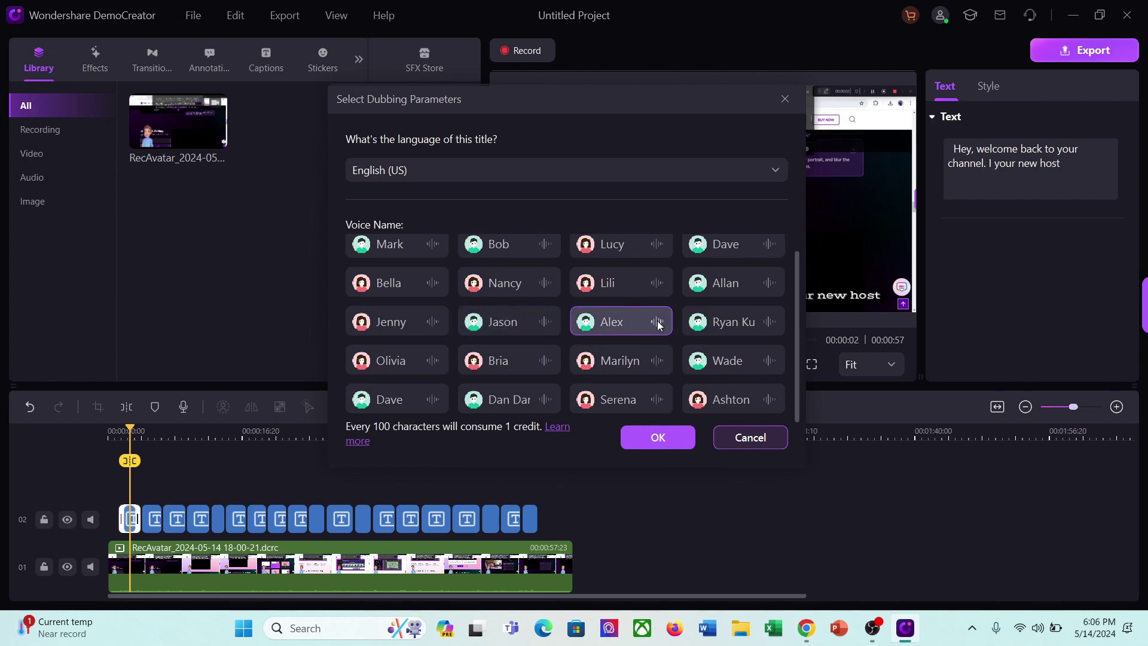
click(538, 401)
click(657, 437)
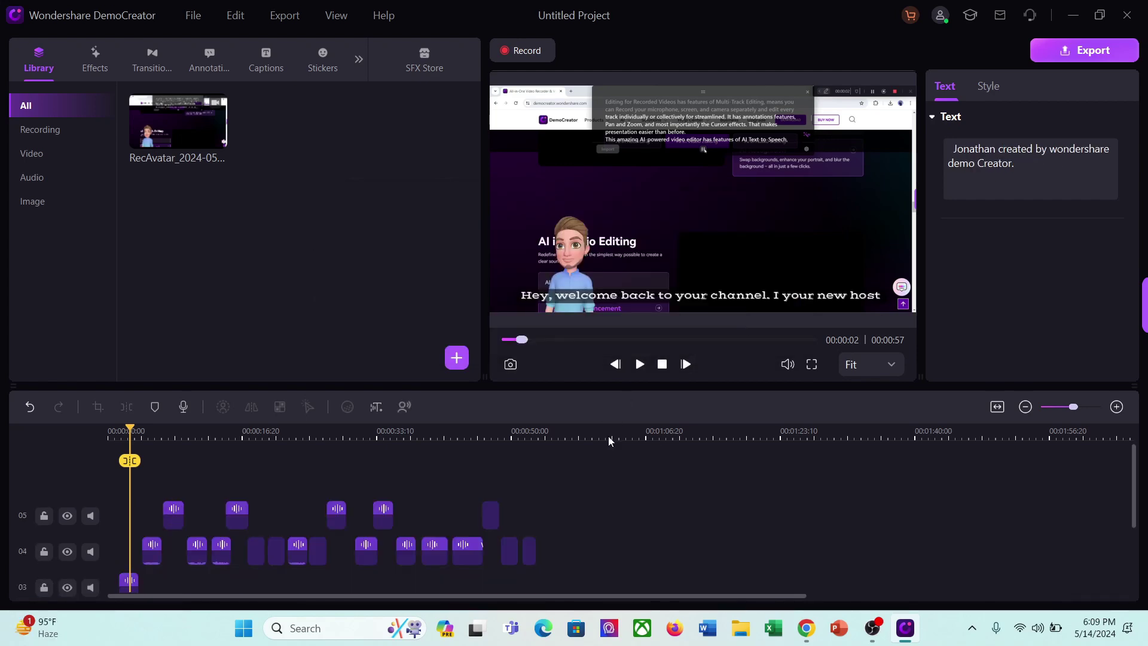
Split the recording clip near the 53-second mark and replay it from the start
scroll(591, 476, down, 2)
right_click(320, 565)
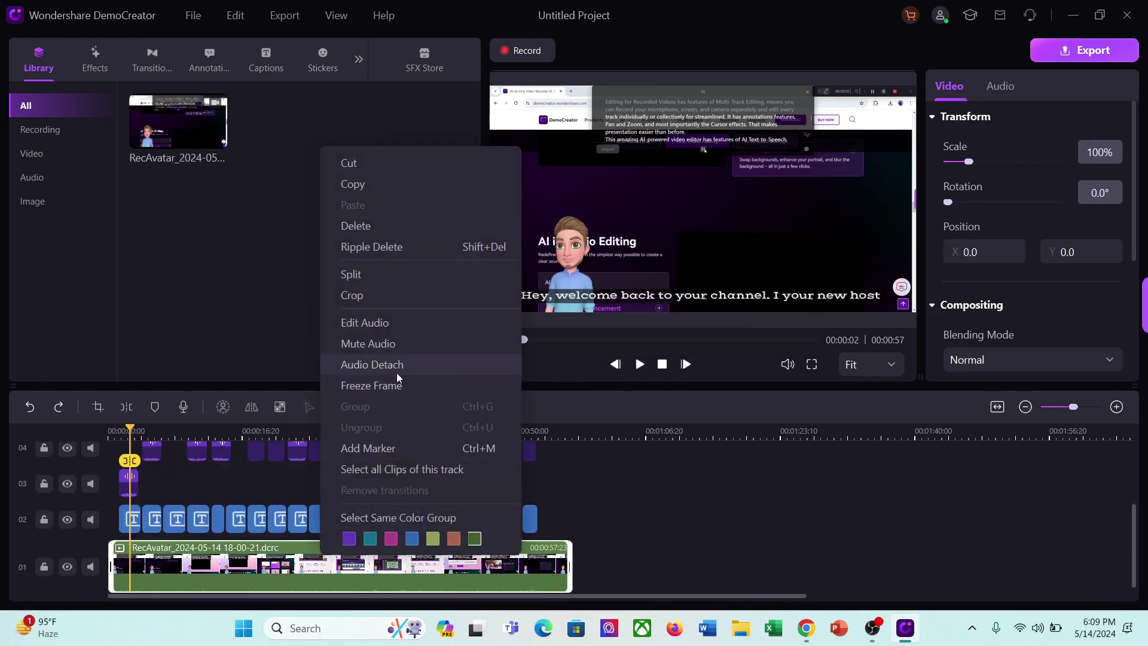
click(419, 343)
drag(130, 425, 95, 430)
key(space)
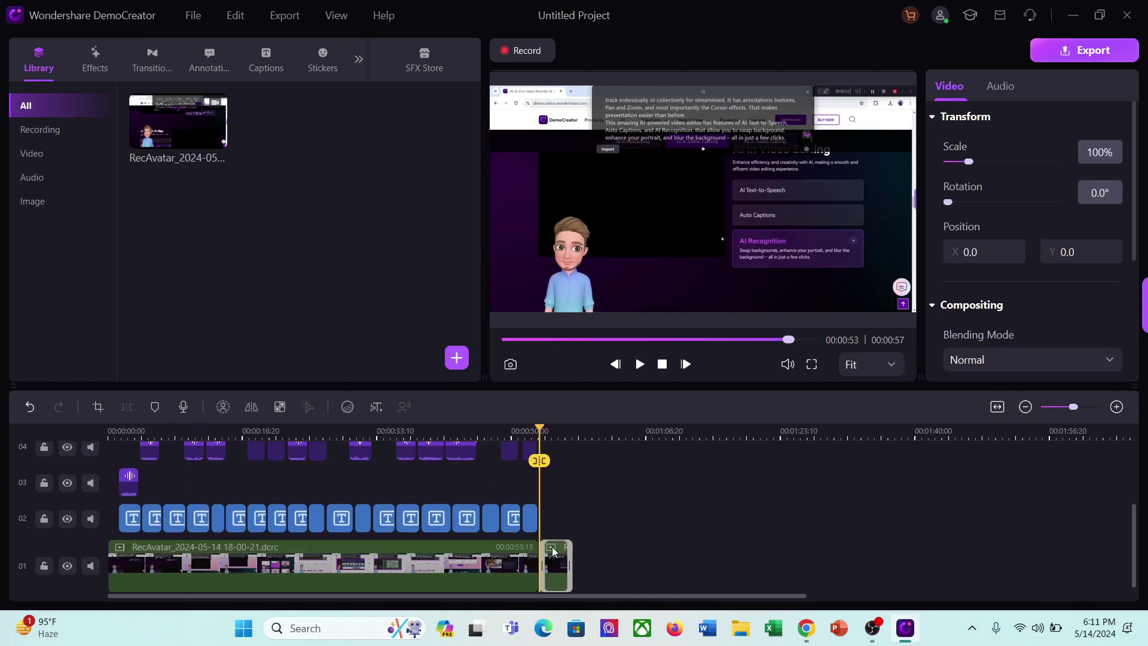
Trim the recording clip's opening for a 52-second project, then inspect a caption and an audio clip
click(120, 434)
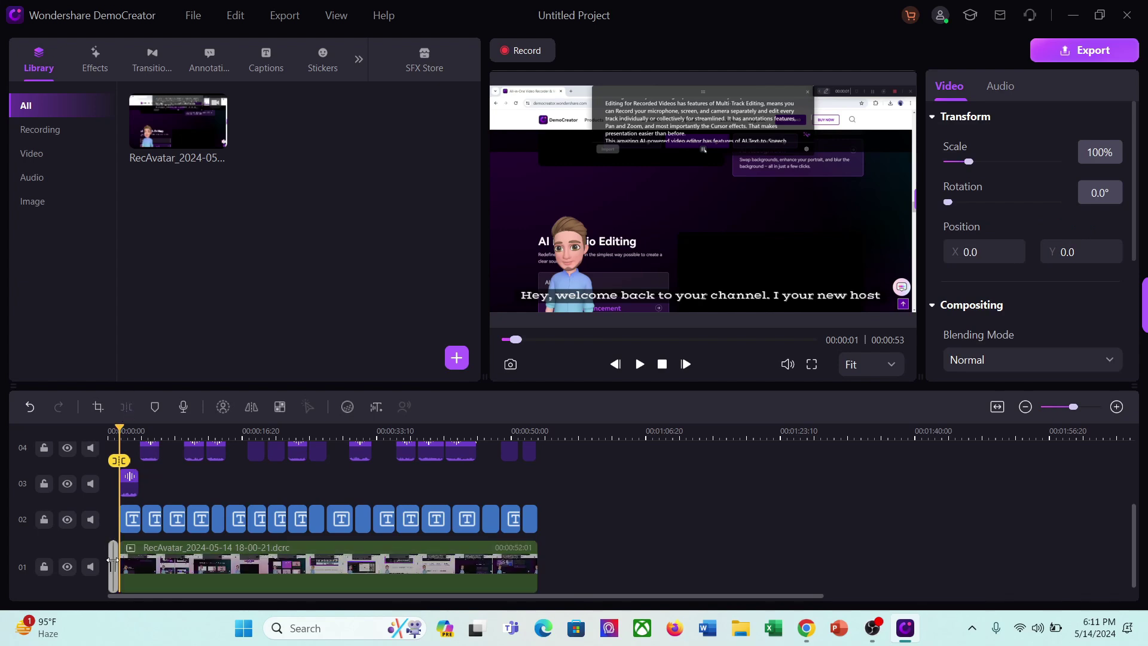
drag(120, 567, 141, 566)
click(137, 521)
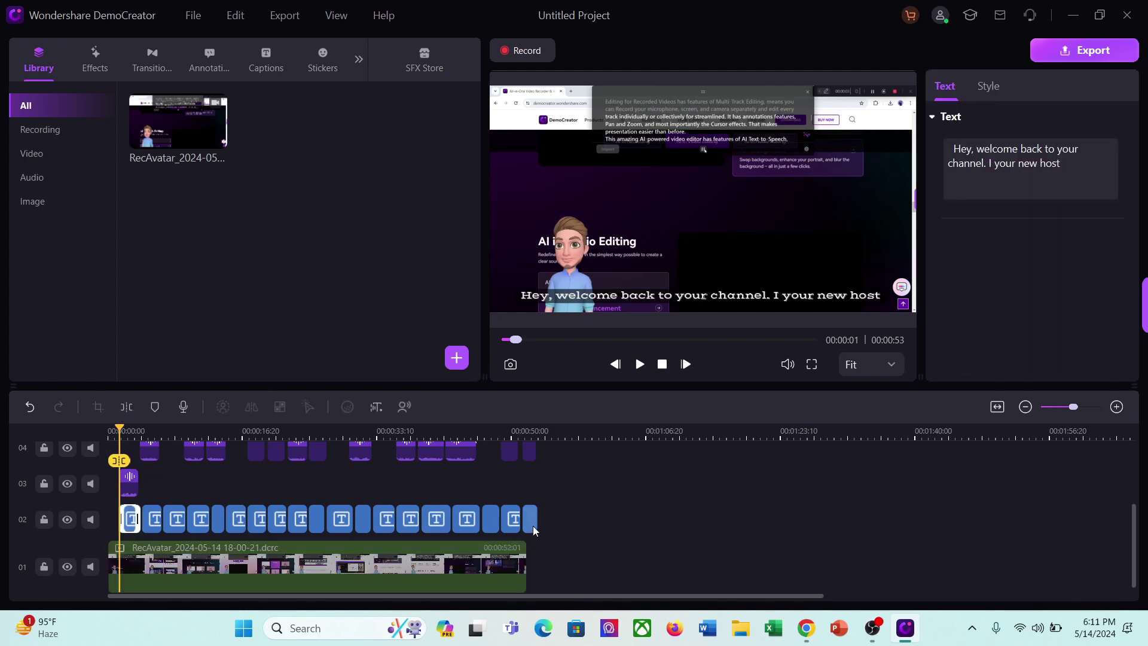
click(193, 496)
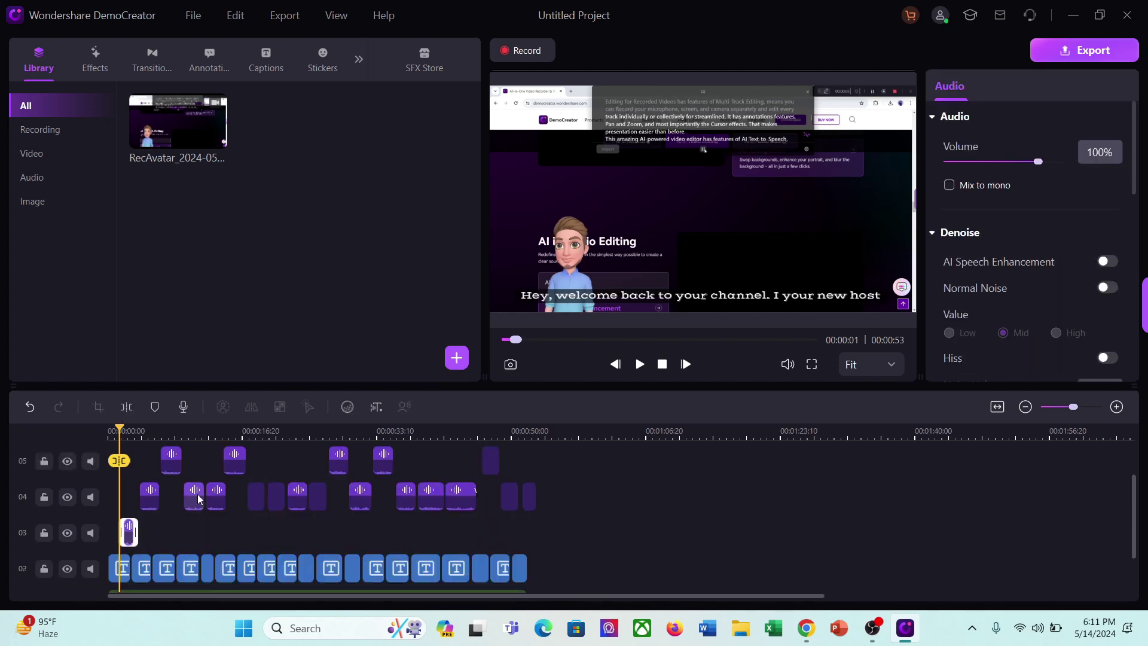
drag(124, 538, 113, 538)
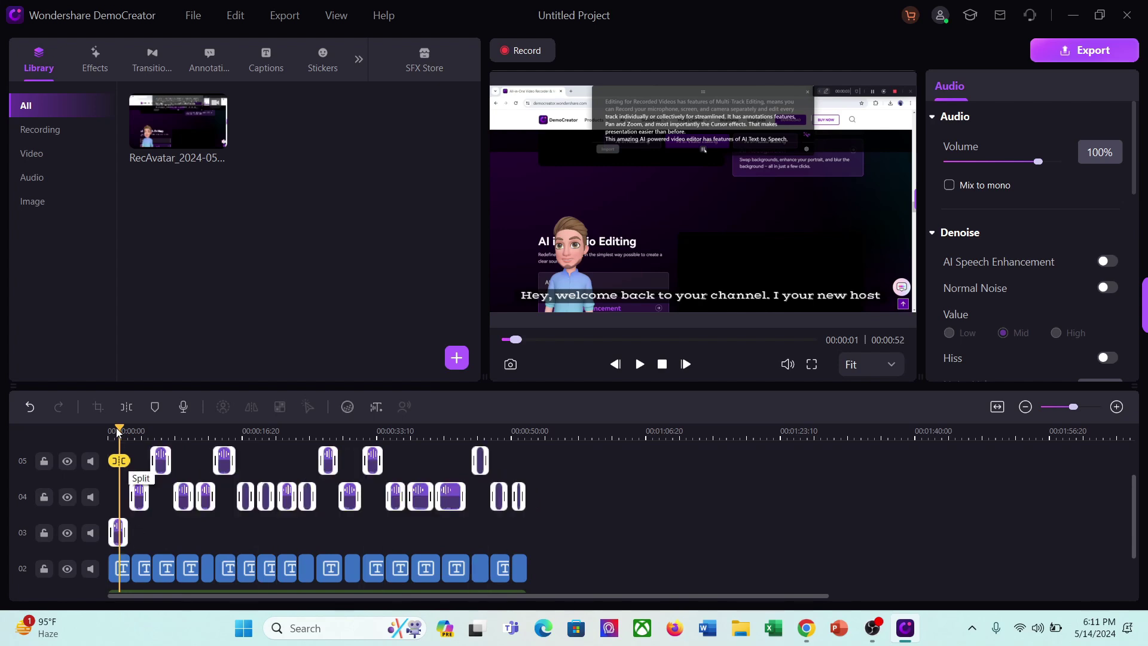
scroll(297, 513, down, 1)
scroll(298, 513, up, 2)
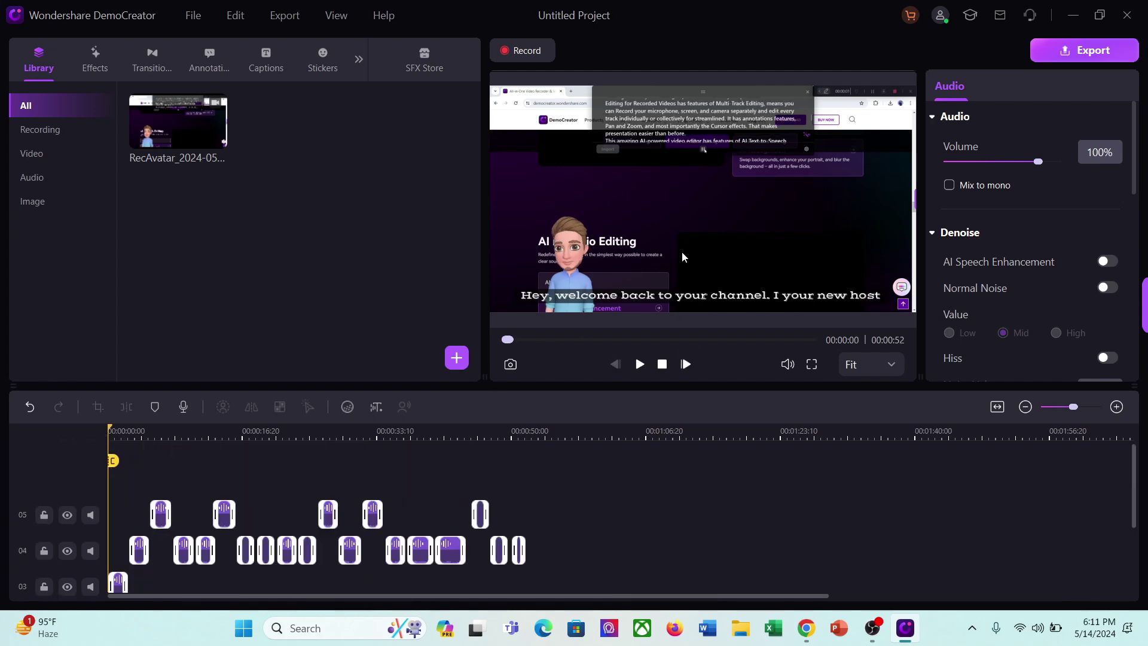
Apply and undo a Mirror effect on the recording, then browse Cursor effects and transitions
click(95, 63)
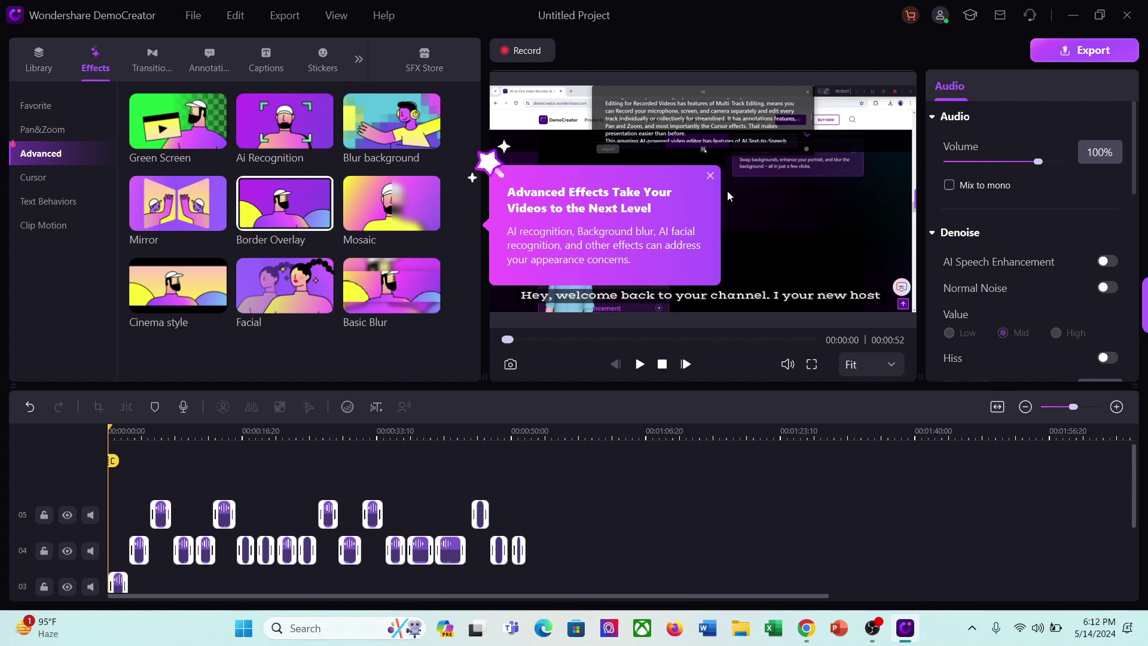
click(711, 176)
drag(304, 124, 218, 535)
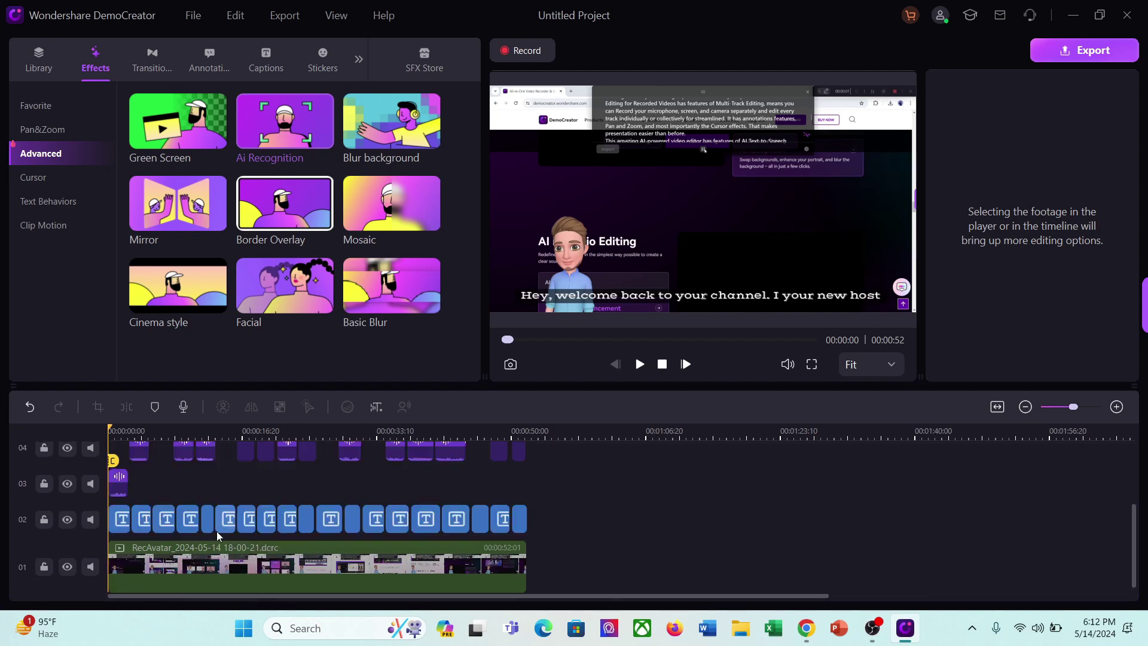
click(562, 275)
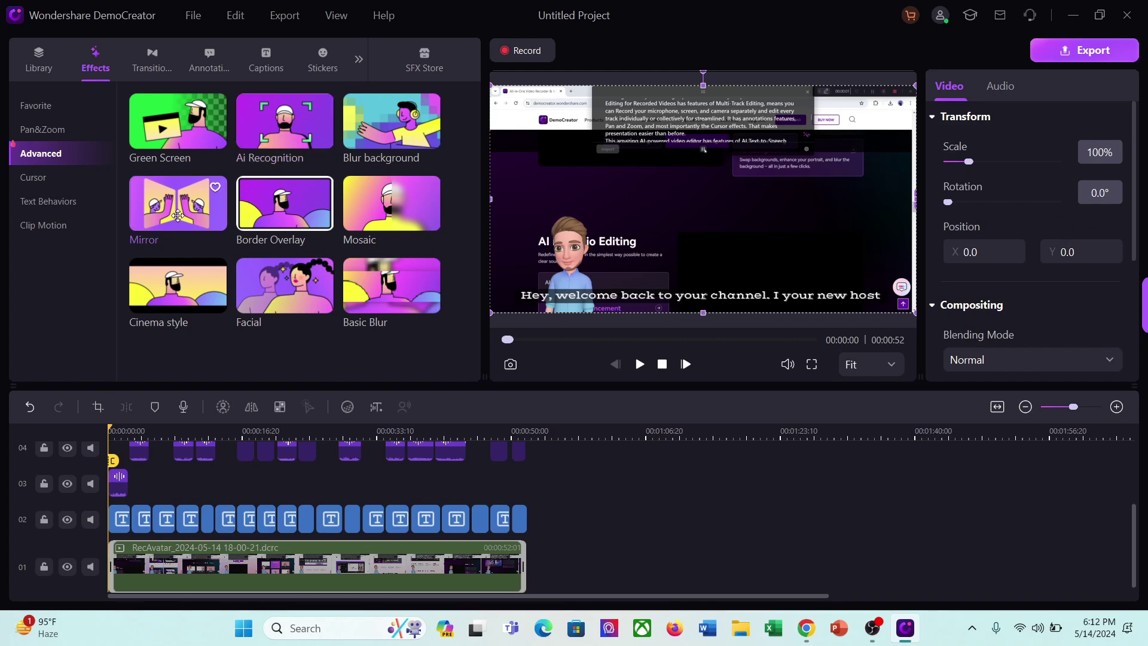
drag(186, 205, 205, 557)
key(ctrl+z)
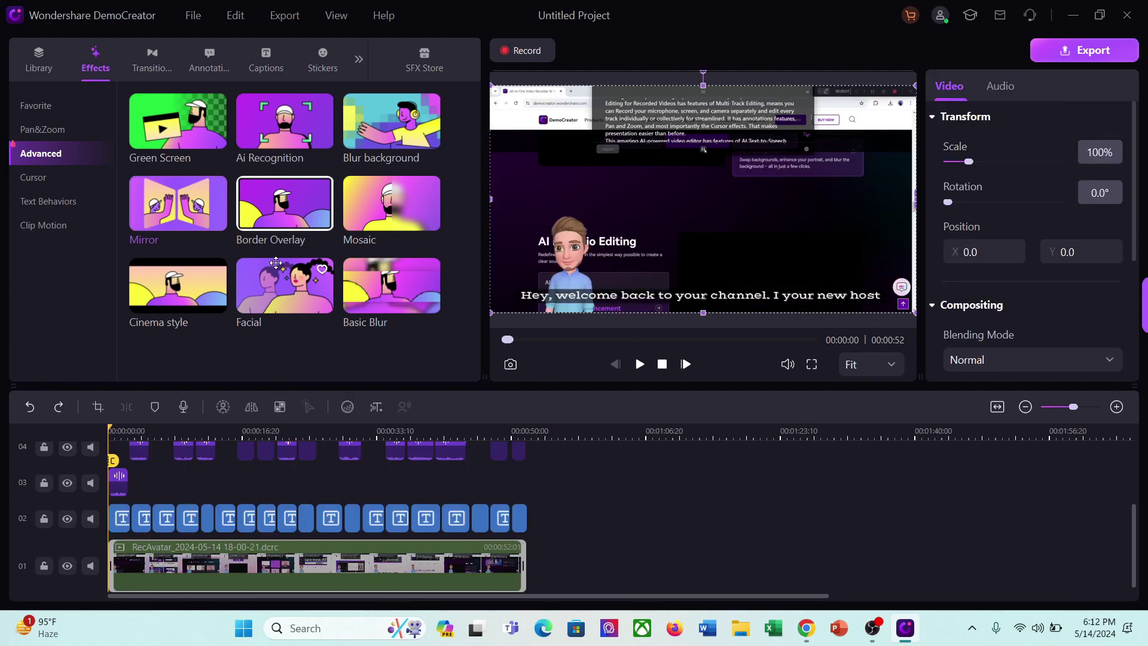
click(35, 178)
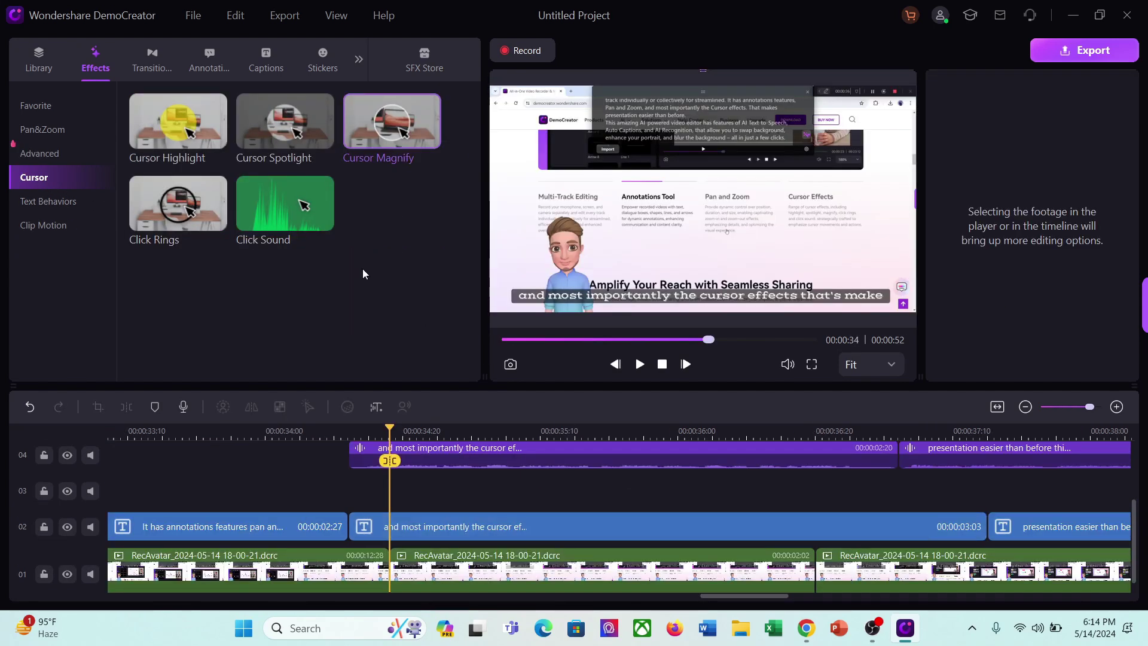
click(153, 61)
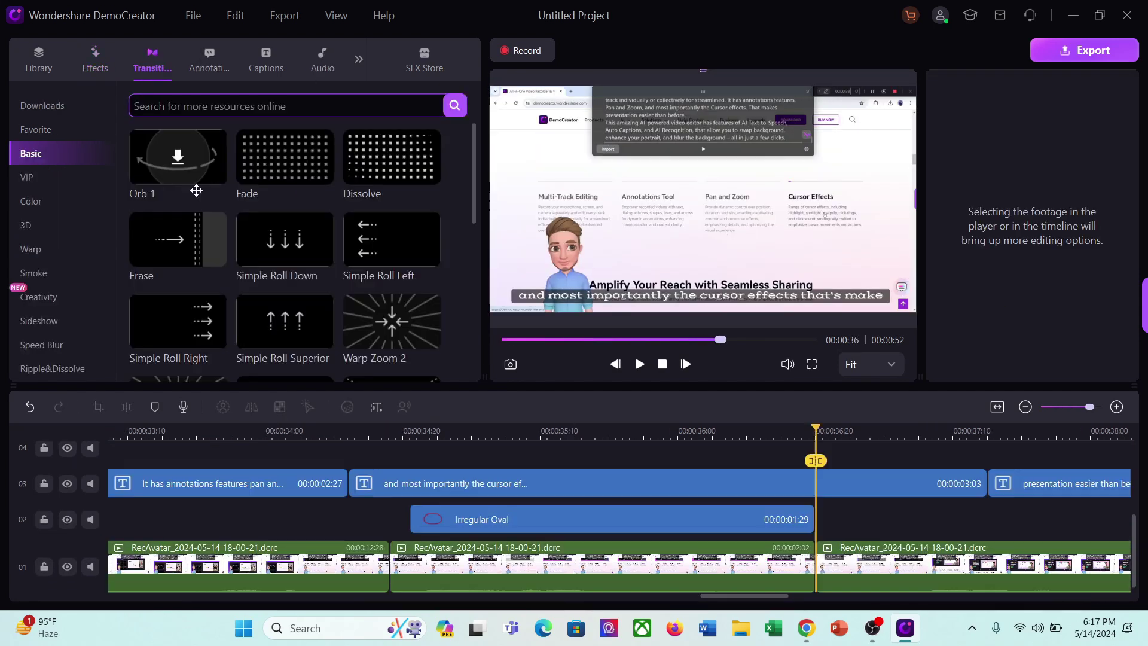
Browse the Annotations library and the local, downloaded, favourite and lower-third caption presets
scroll(276, 198, down, 1)
scroll(276, 197, down, 3)
click(208, 66)
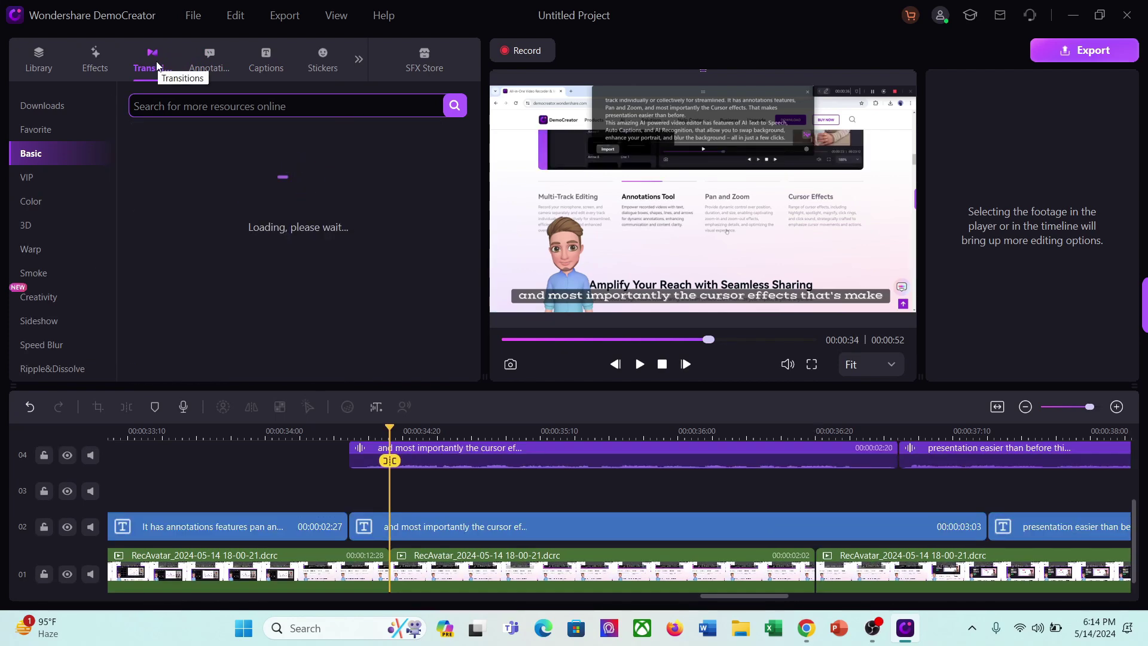
scroll(239, 265, down, 3)
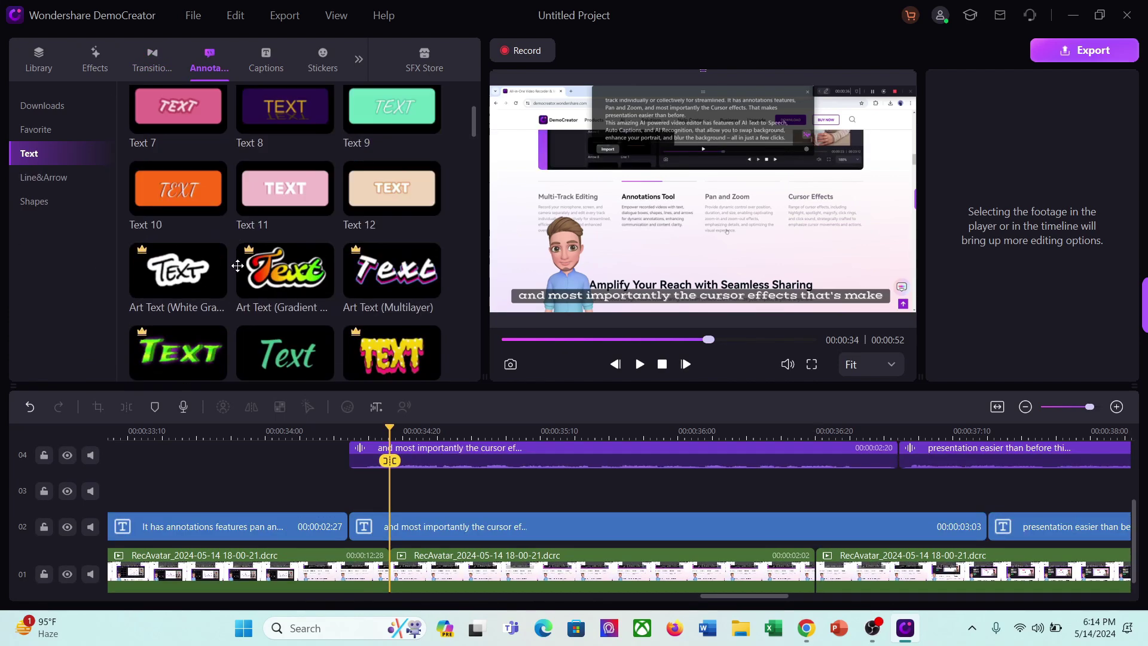
click(266, 64)
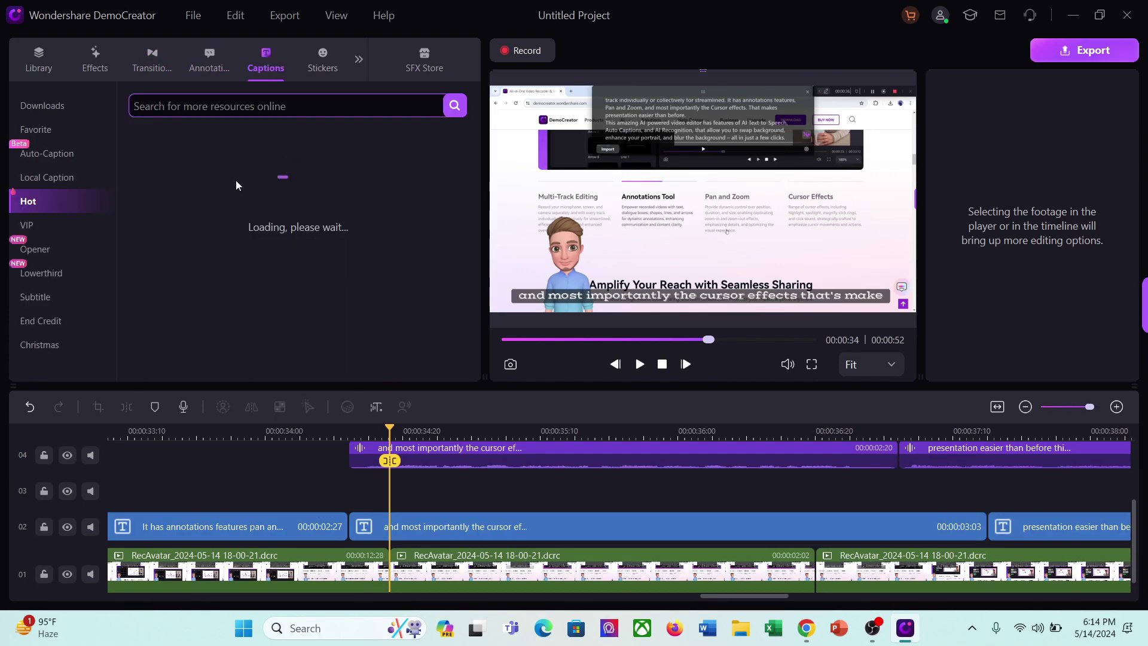
click(83, 178)
click(52, 107)
click(50, 127)
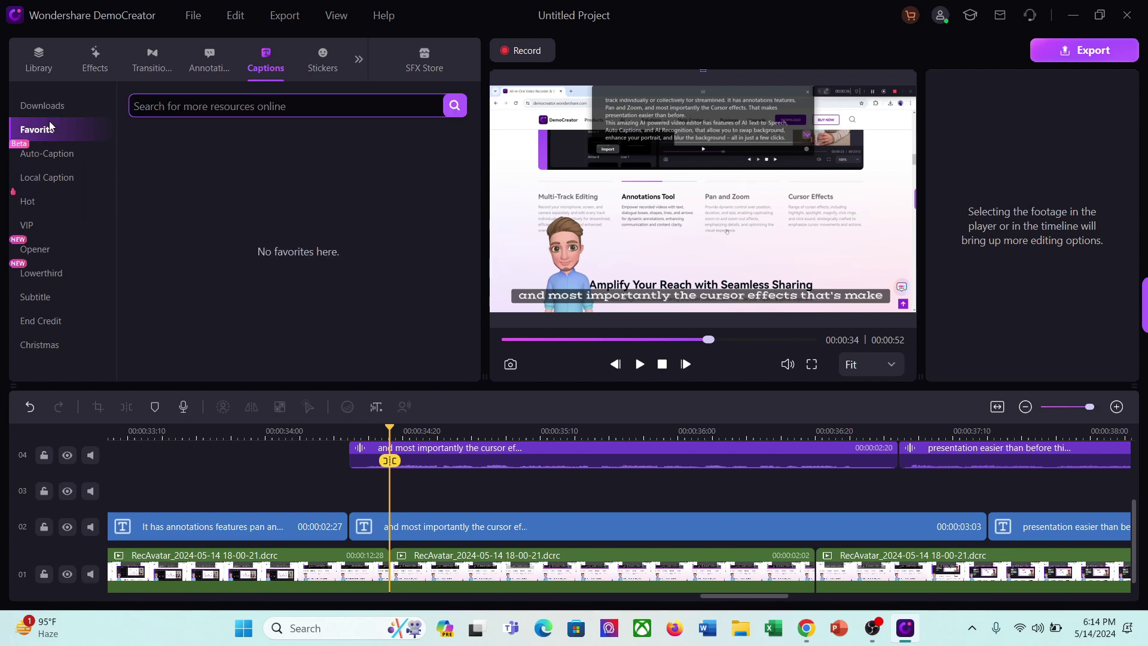
click(56, 279)
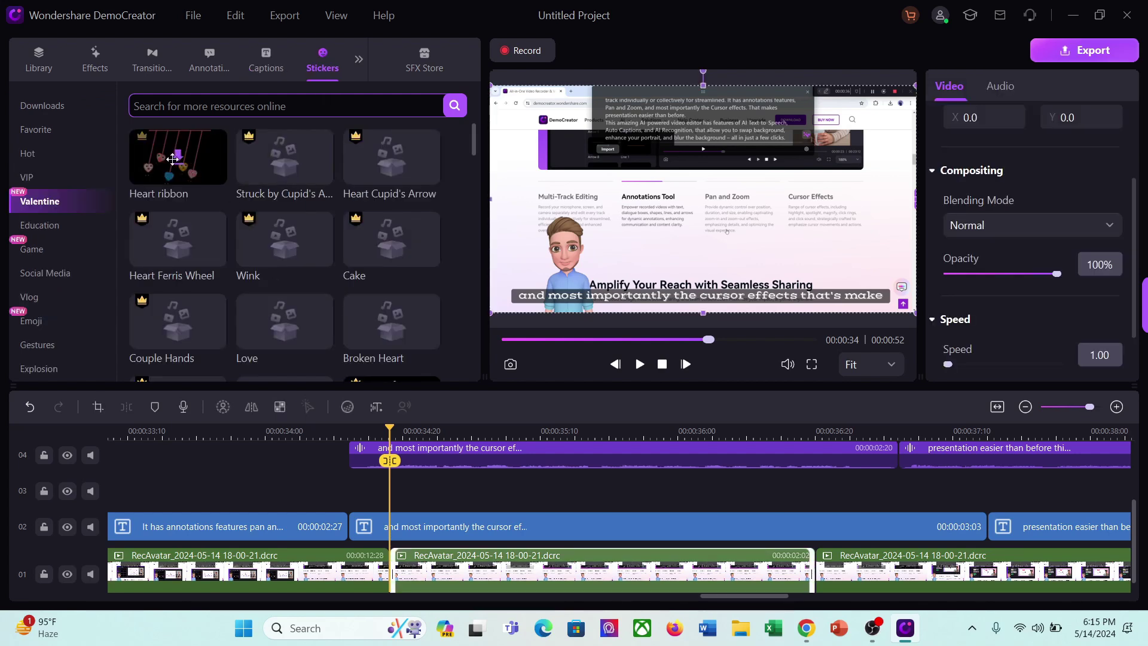
Fetch the Oh No and Typing sound effects from the Audio library and browse the SFX Store
click(358, 61)
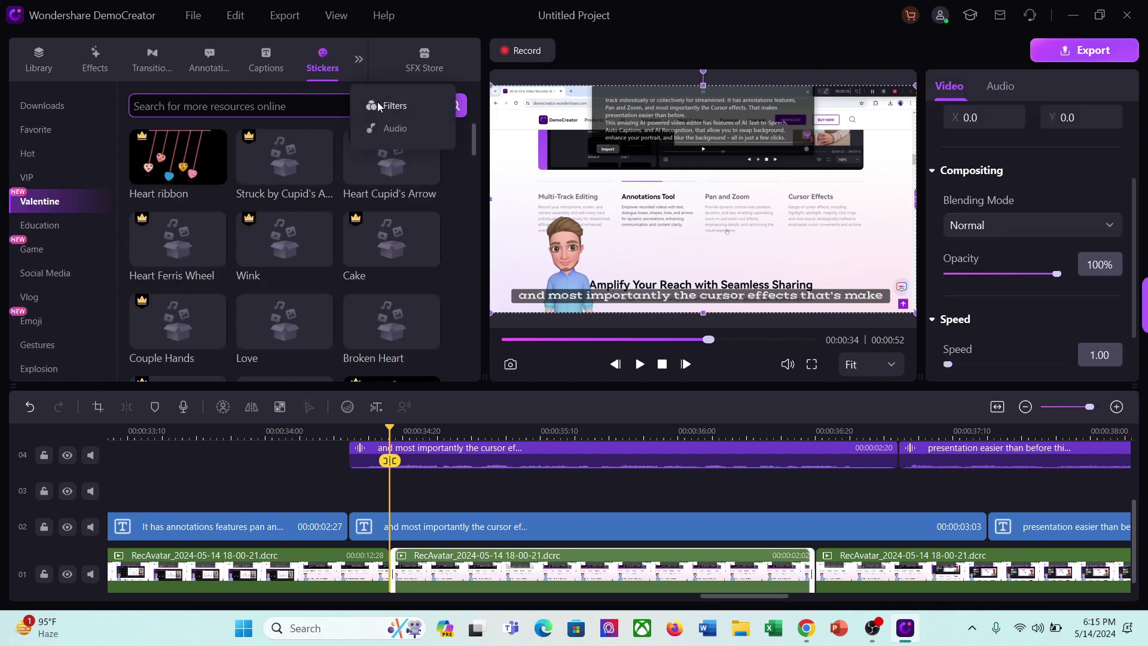
click(376, 128)
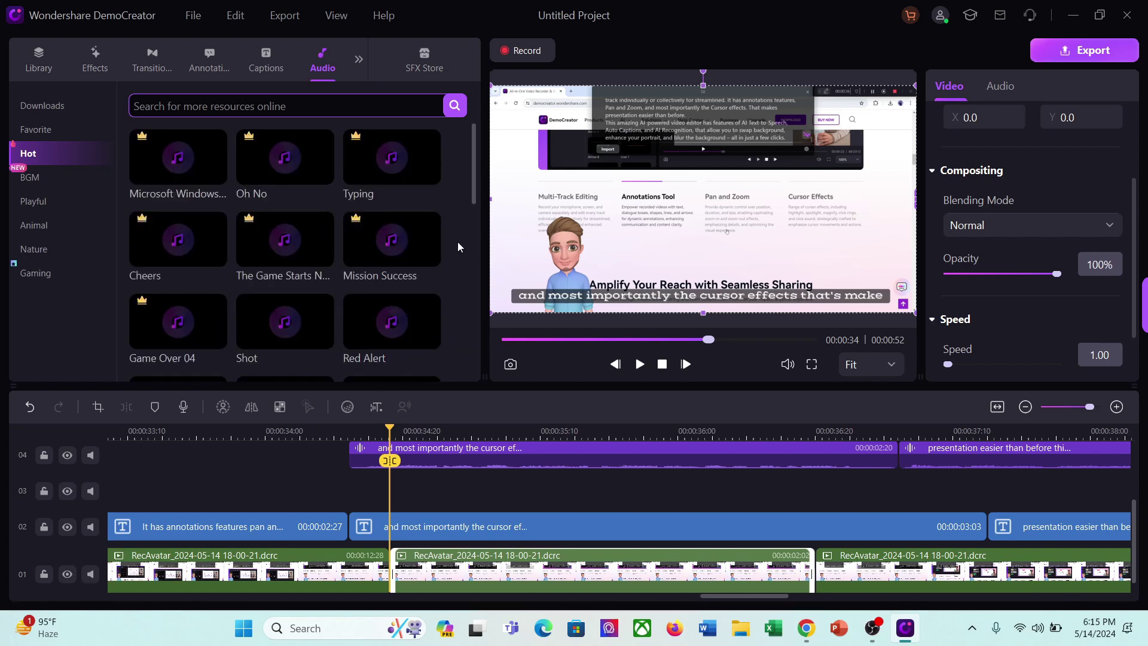
click(283, 157)
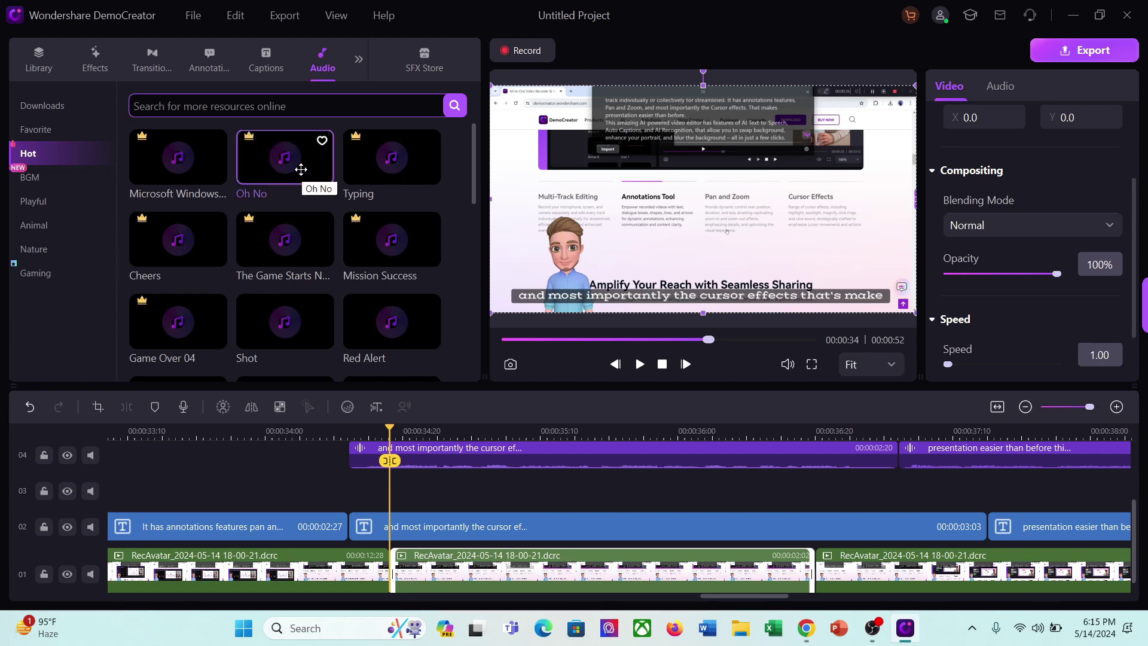
click(388, 167)
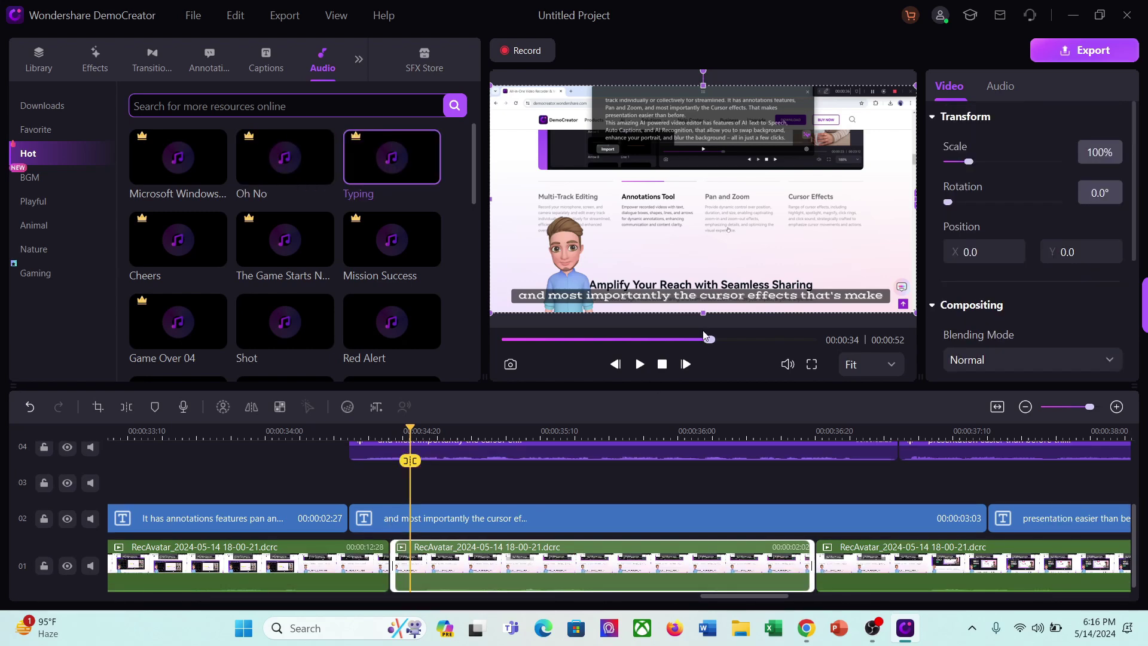
click(407, 63)
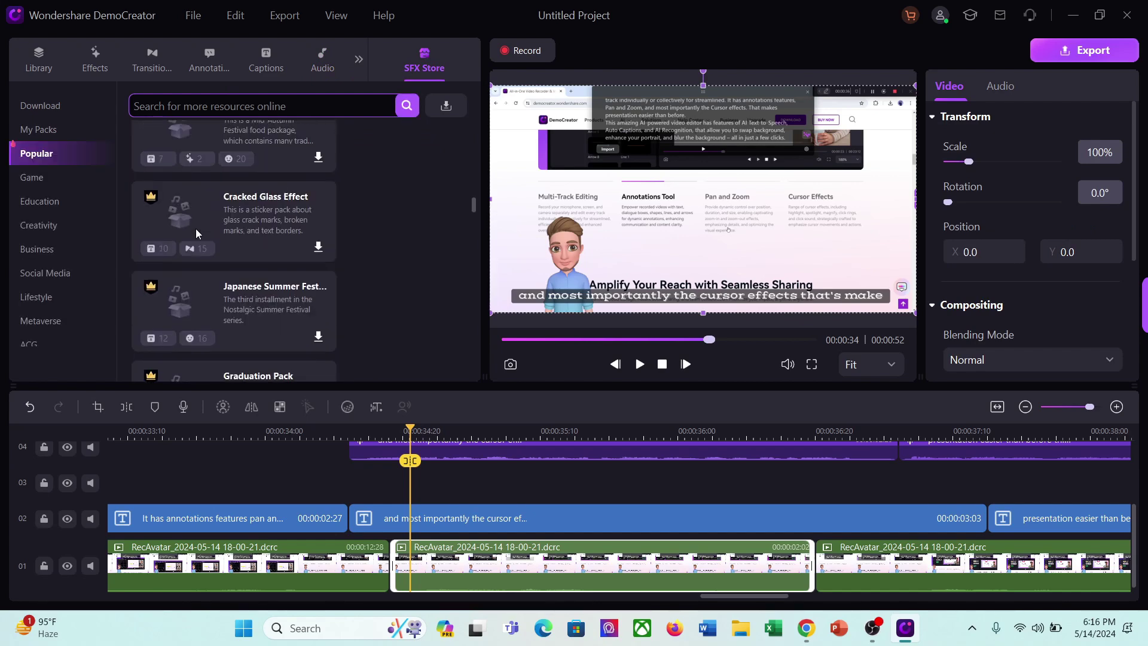
scroll(207, 228, down, 5)
scroll(207, 228, up, 3)
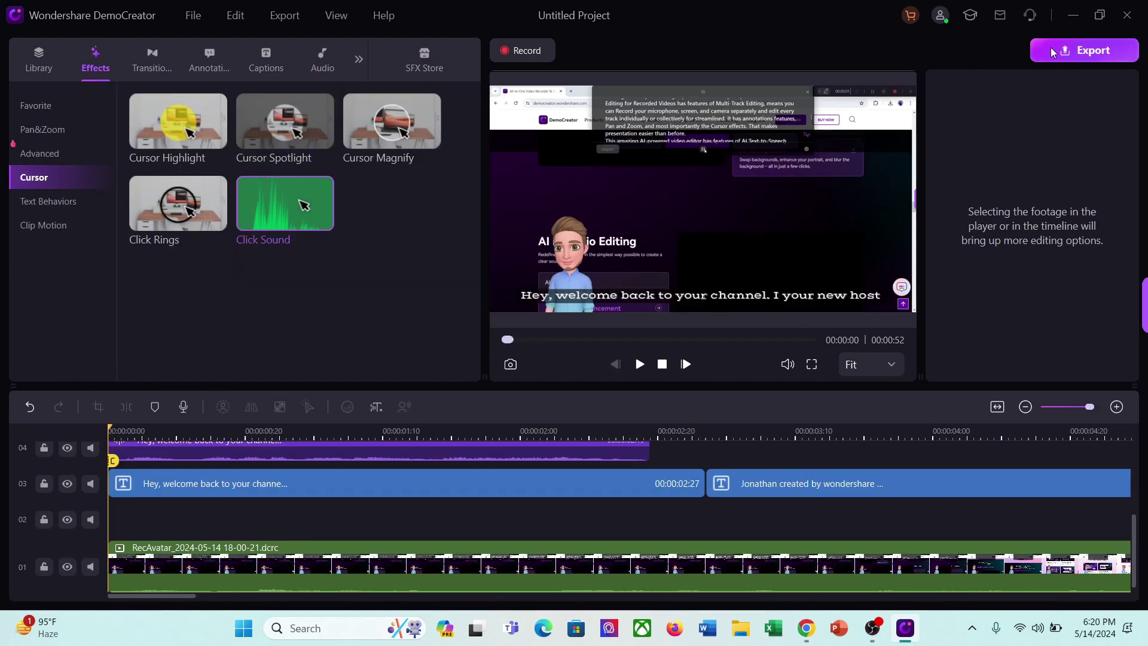
Export My Project.mp4 to This PC after viewing the vertical, YouTube, TikTok and Vimeo options, then open its folder
click(1074, 50)
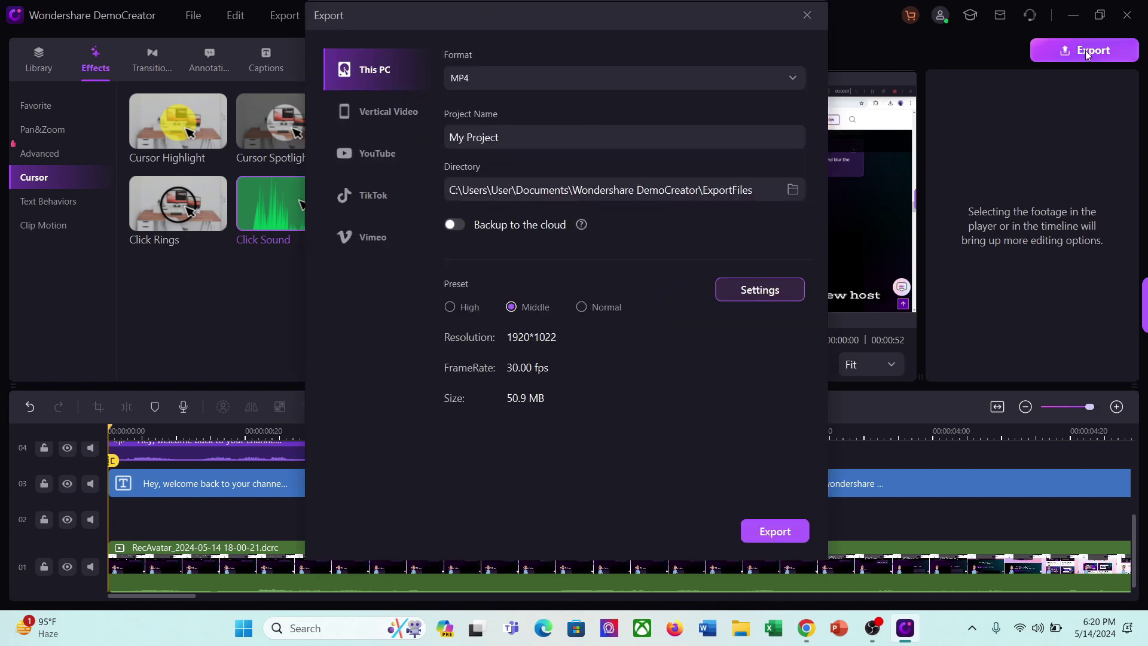
click(400, 113)
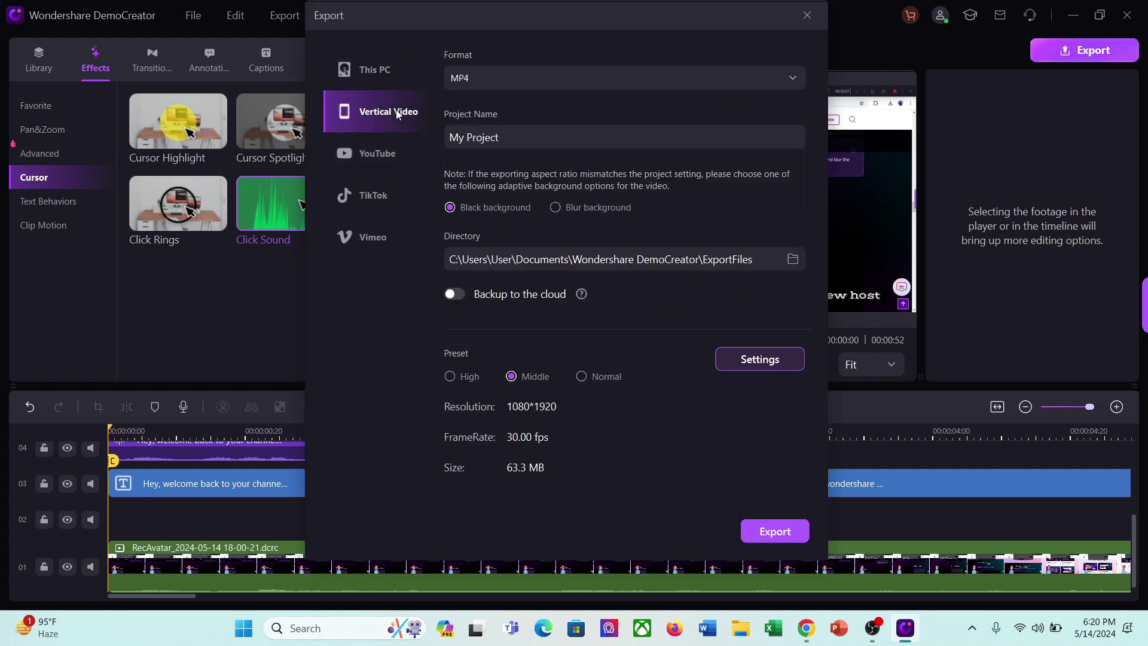
click(368, 162)
click(367, 198)
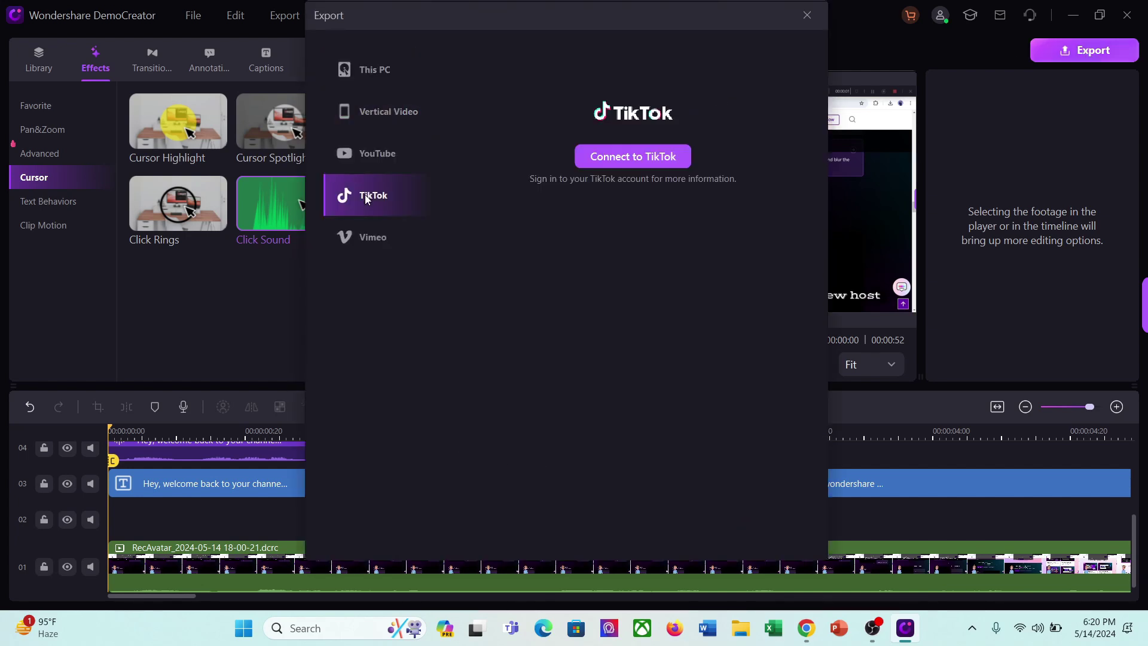
click(367, 233)
click(366, 72)
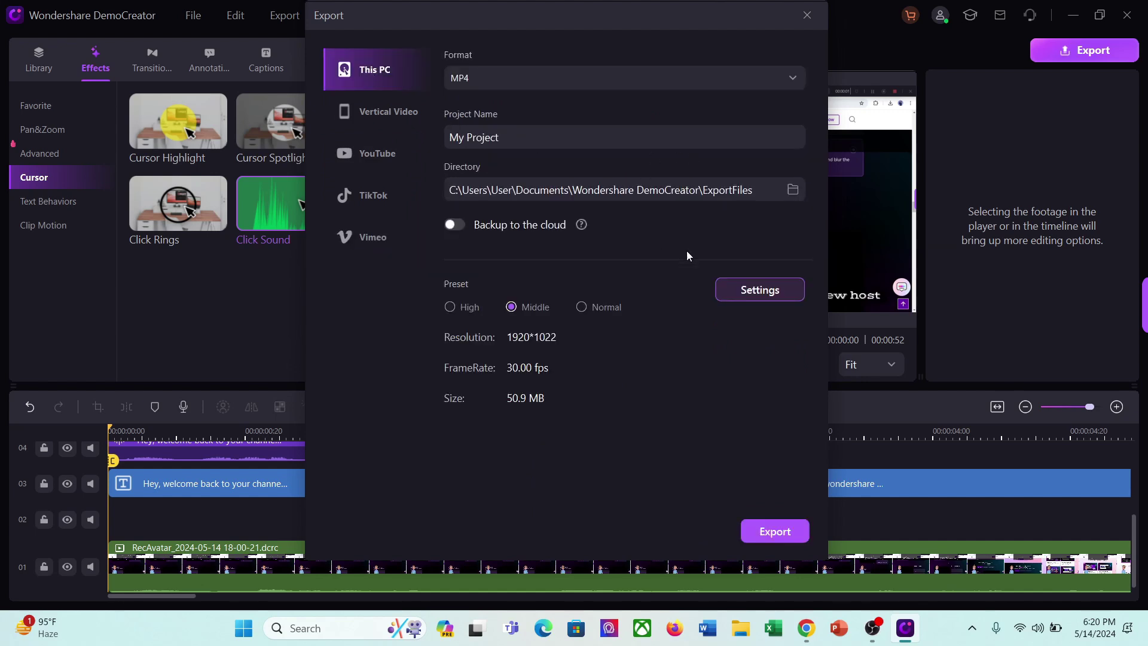
click(768, 532)
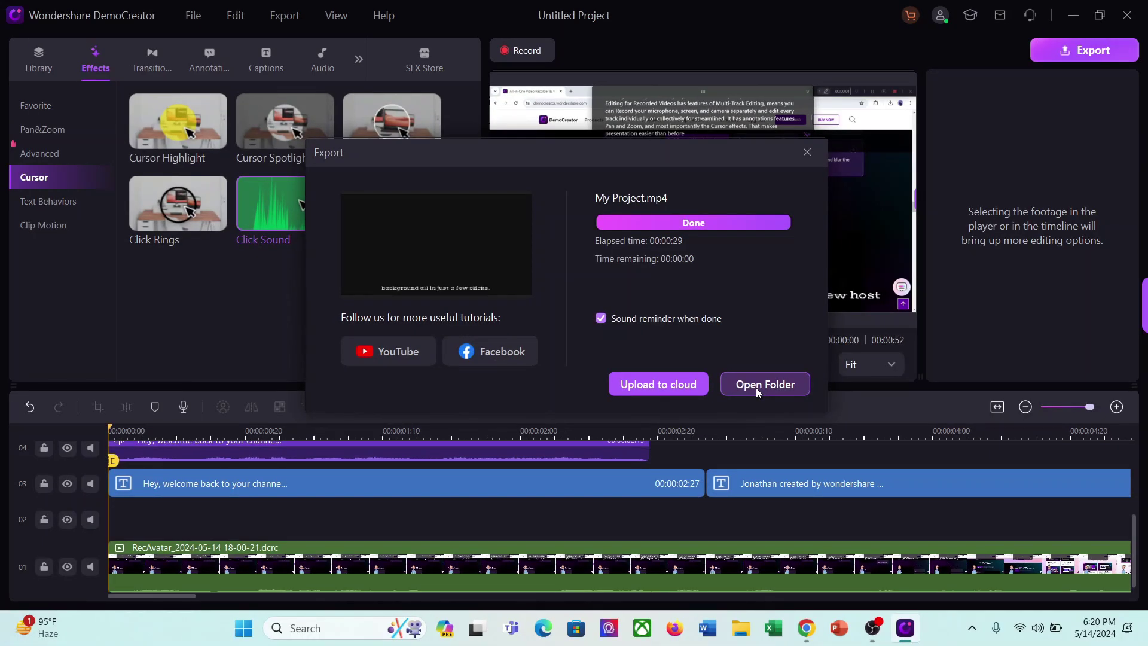
click(756, 384)
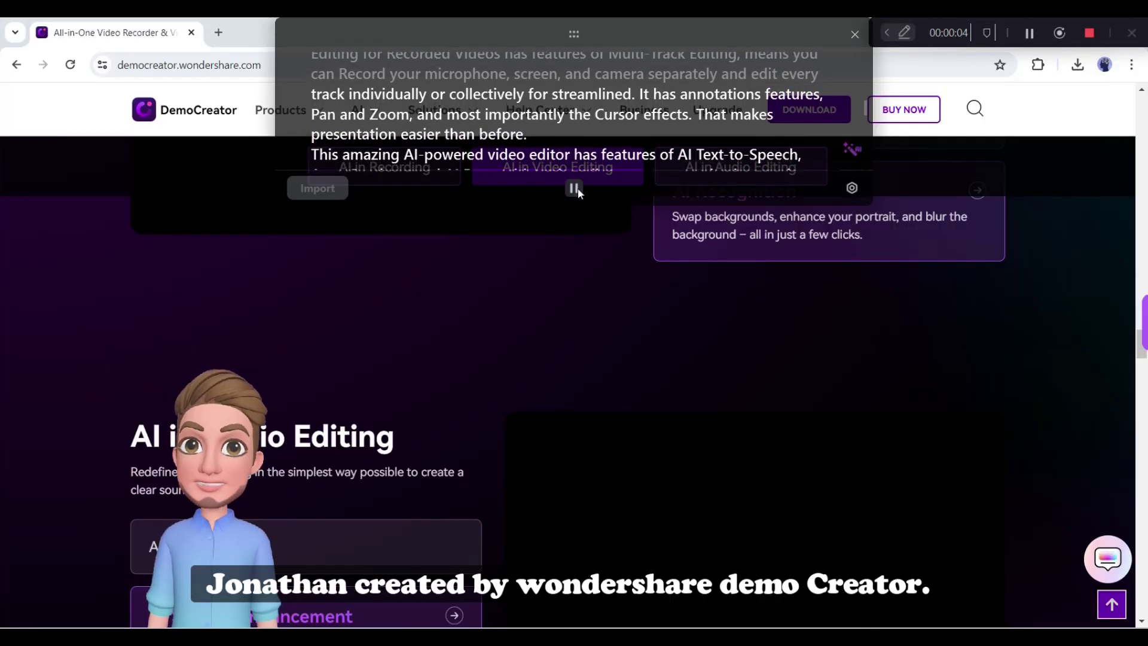
Scroll through the DemoCreator page in the tour and show the Multi-Track Editing feature demo
scroll(579, 306, up, 15)
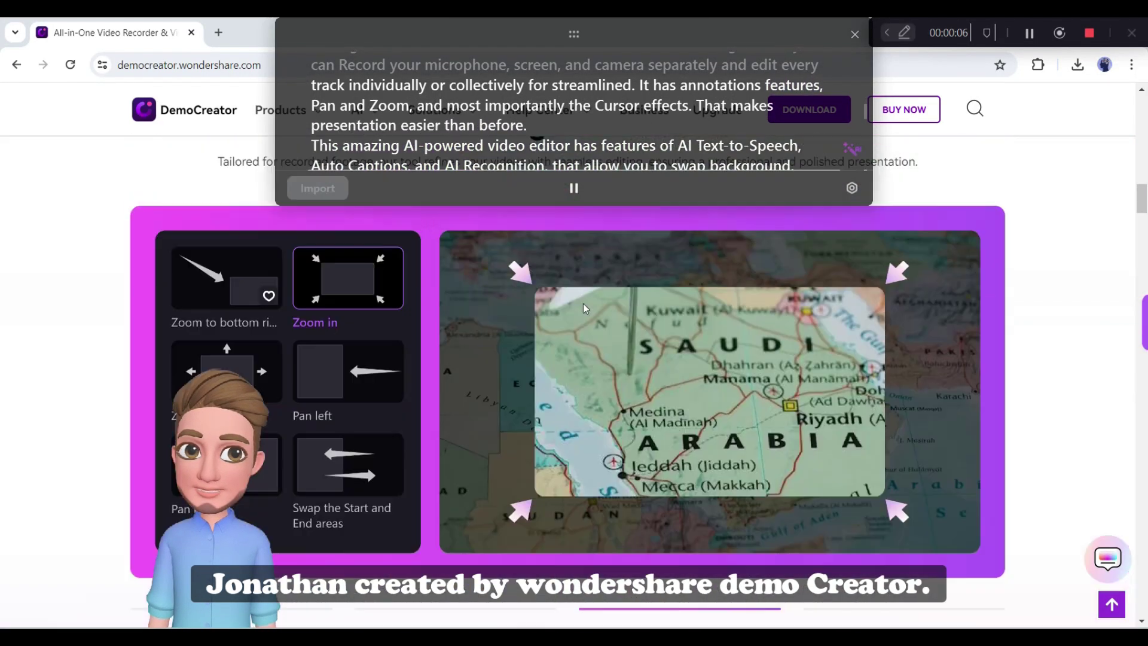
scroll(583, 303, up, 9)
scroll(582, 303, down, 5)
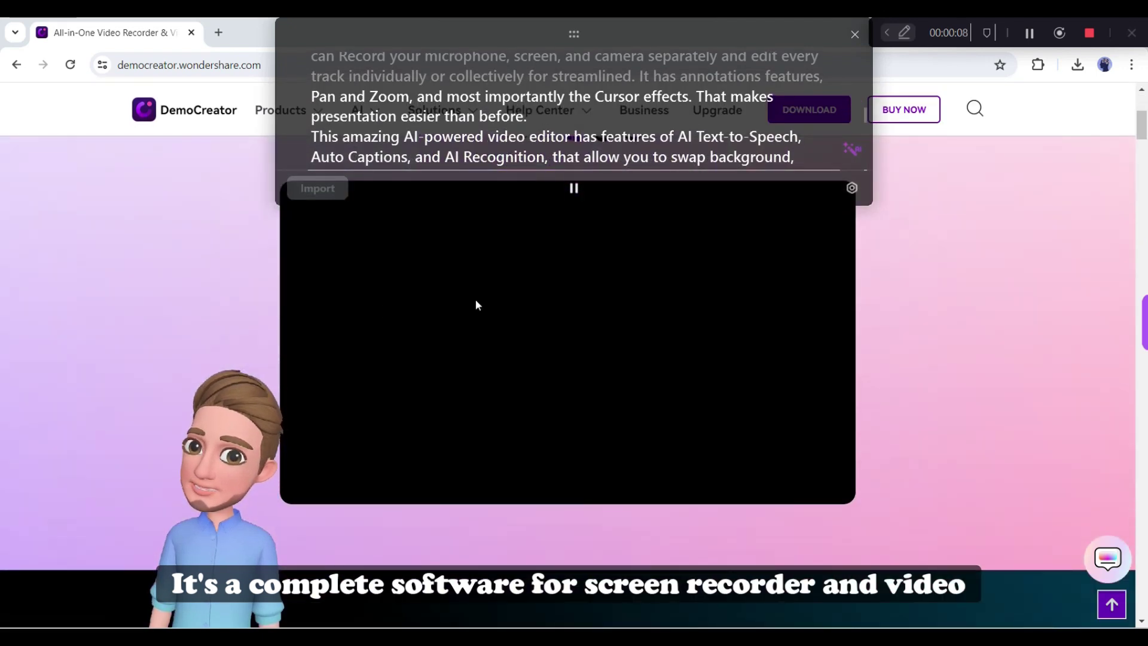
scroll(413, 317, down, 5)
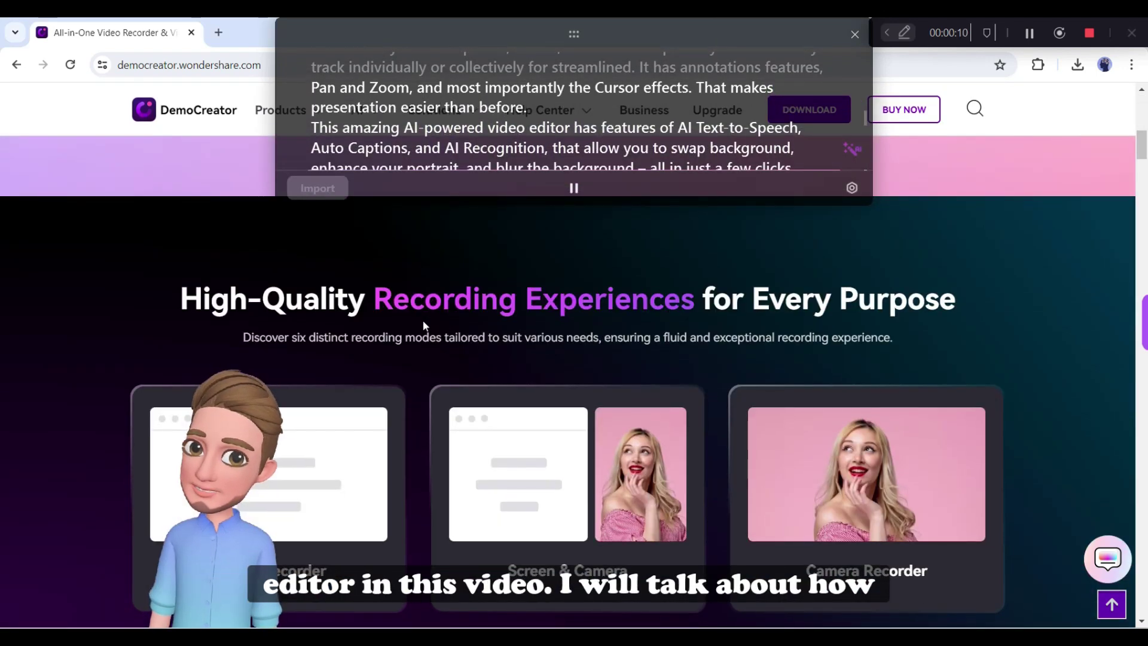
scroll(411, 315, up, 2)
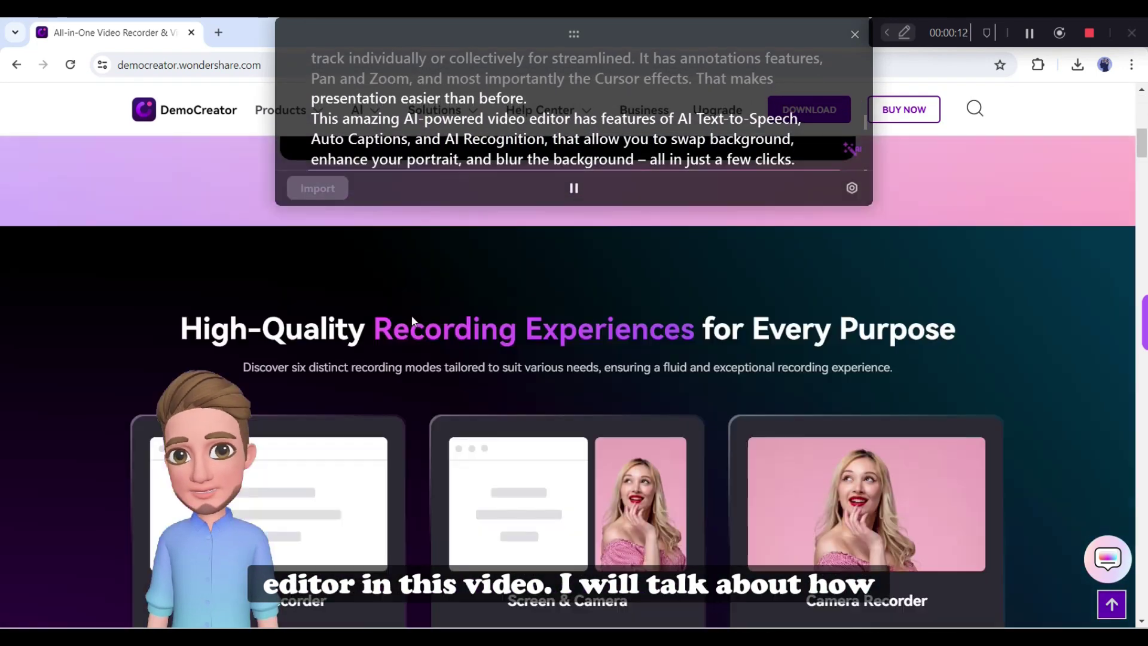
scroll(411, 315, down, 3)
scroll(411, 315, up, 8)
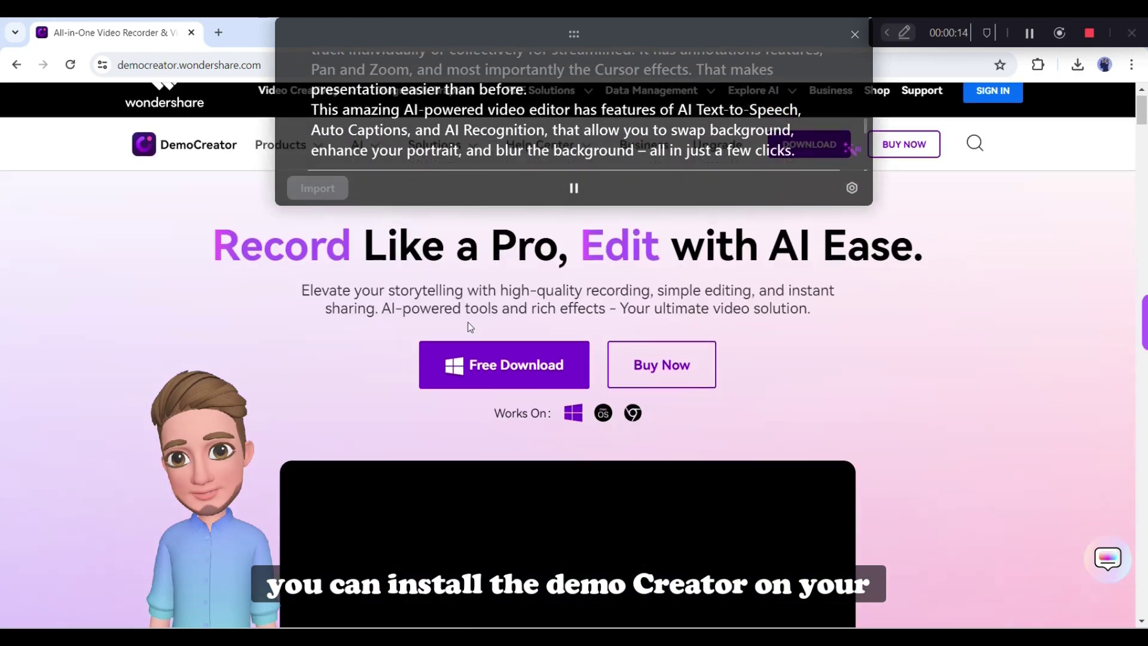
scroll(502, 322, down, 2)
scroll(553, 357, down, 3)
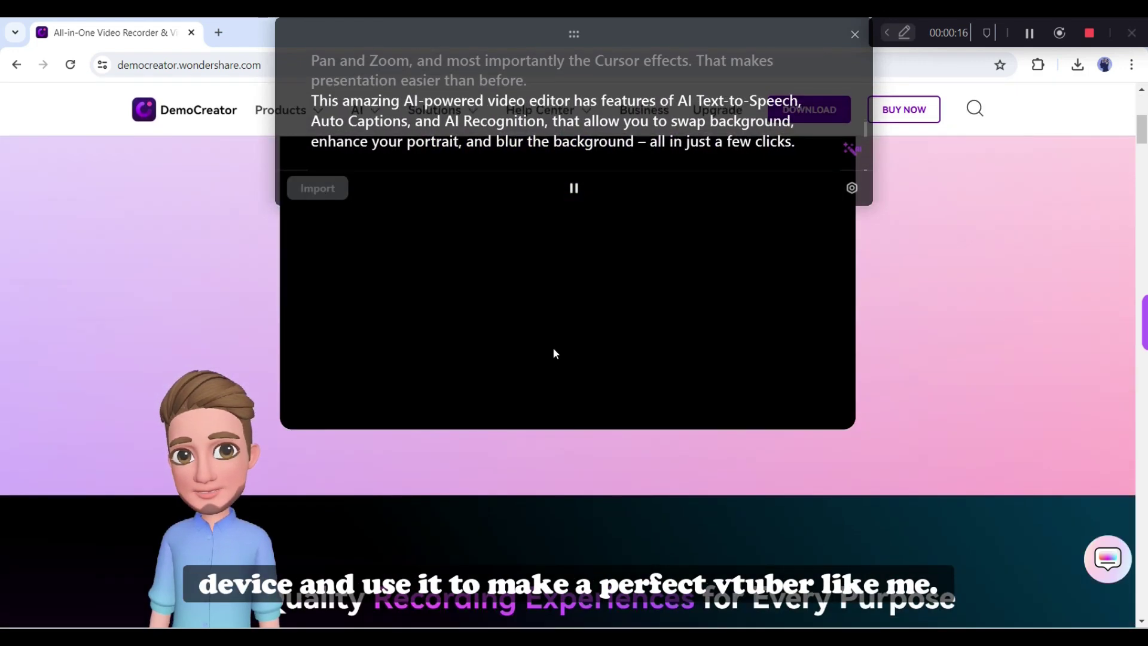
scroll(554, 353, down, 6)
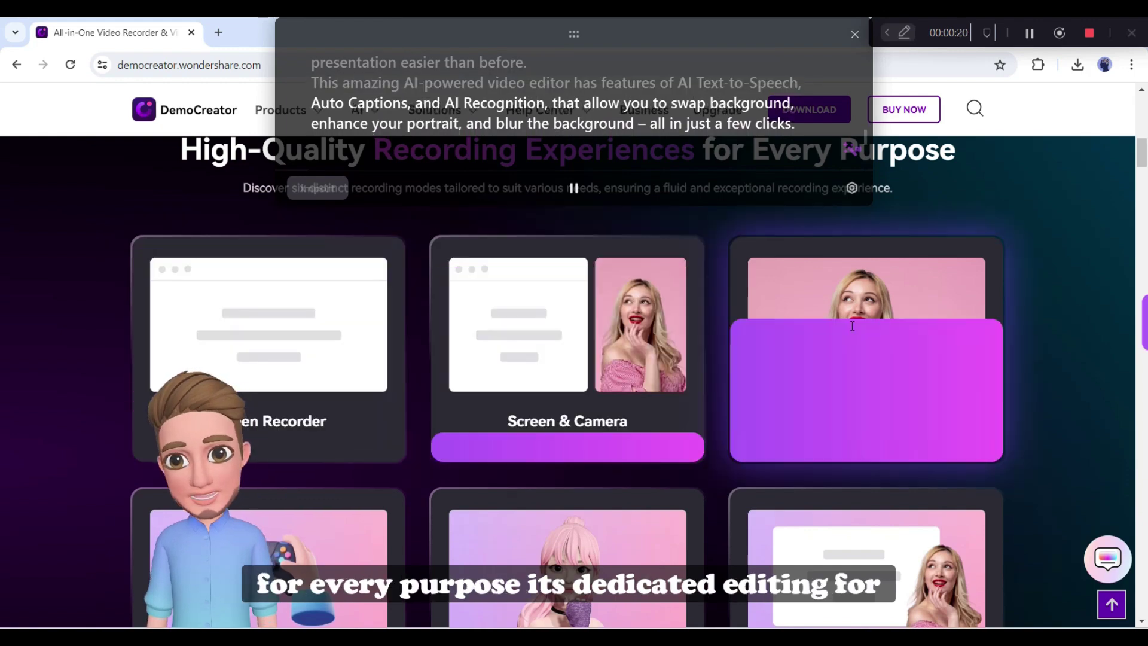
scroll(852, 326, down, 3)
scroll(833, 337, down, 8)
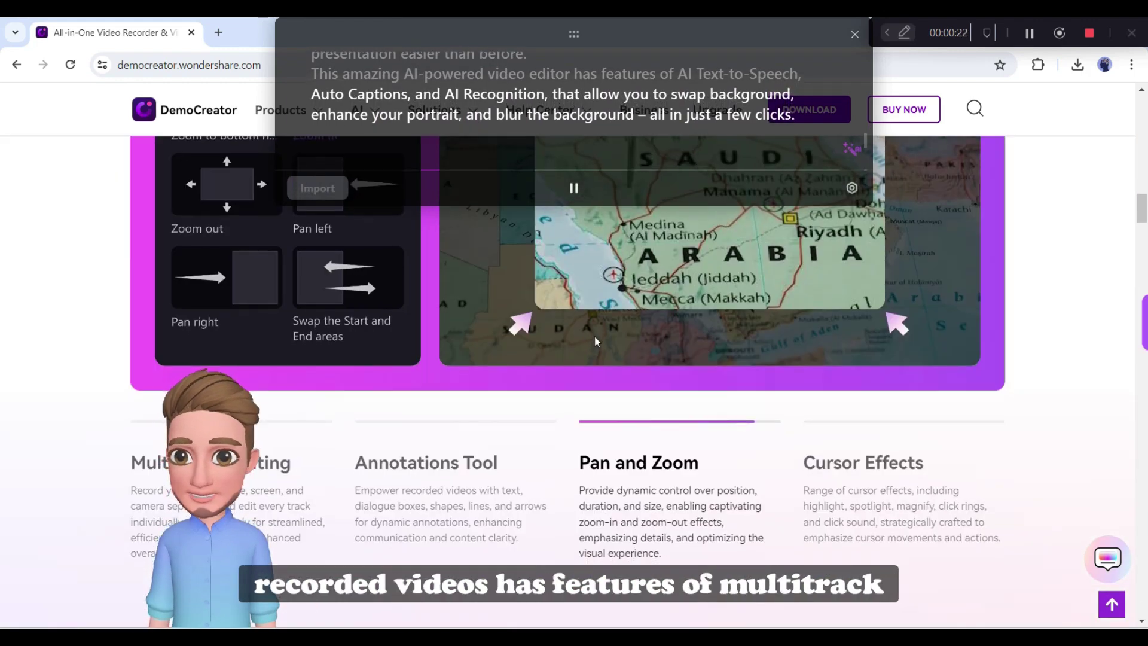
scroll(593, 335, down, 2)
click(245, 335)
Continue down the tour page to the Annotations Tool feature demo
scroll(259, 332, up, 2)
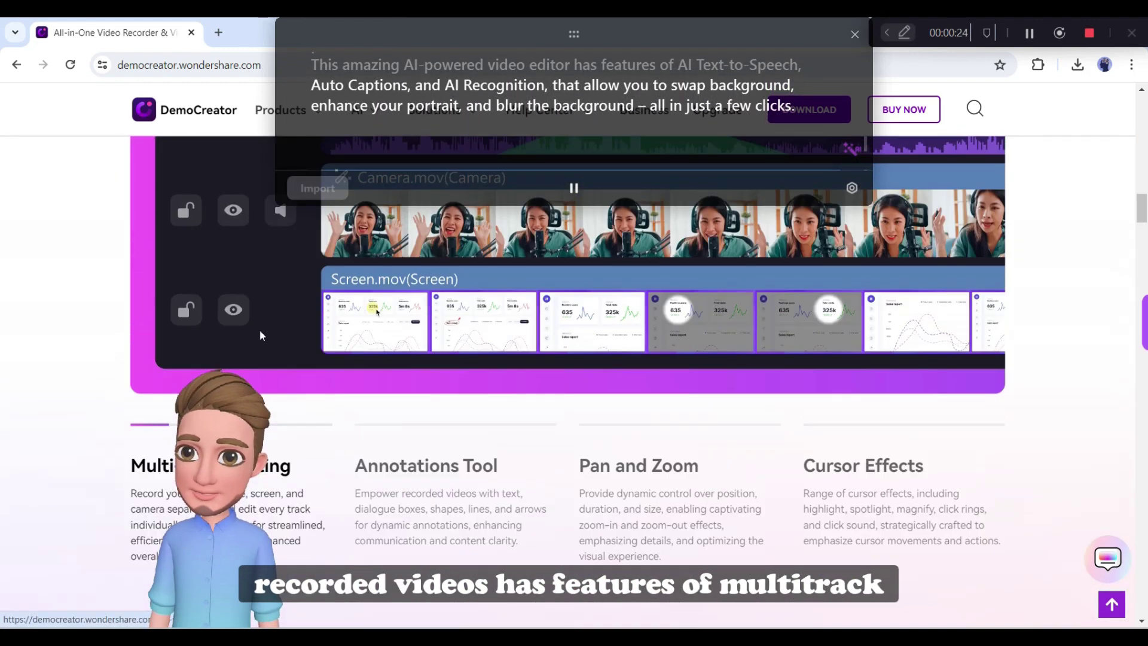
scroll(259, 329, up, 2)
scroll(504, 375, down, 1)
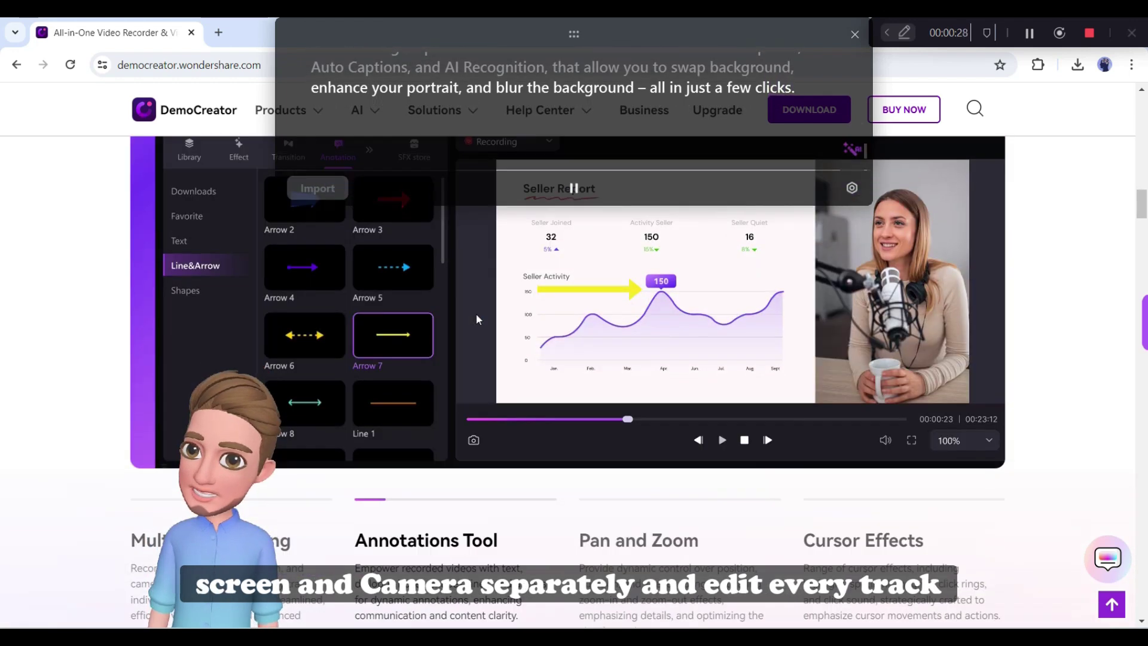
scroll(476, 313, up, 2)
scroll(443, 328, down, 1)
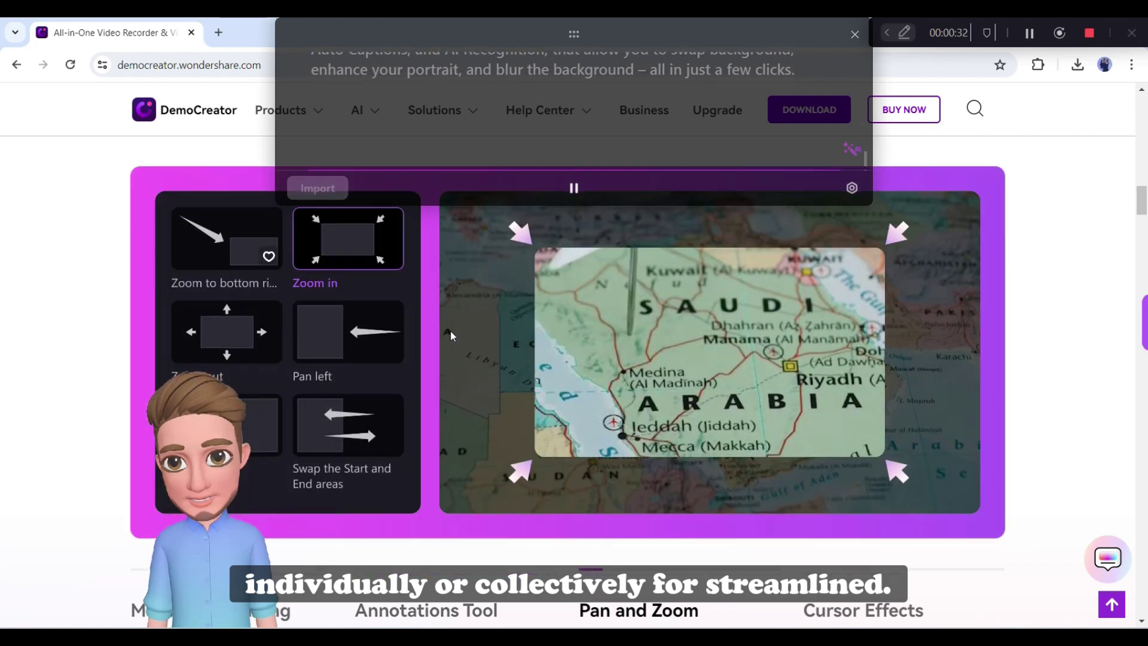
scroll(451, 331, down, 3)
click(470, 441)
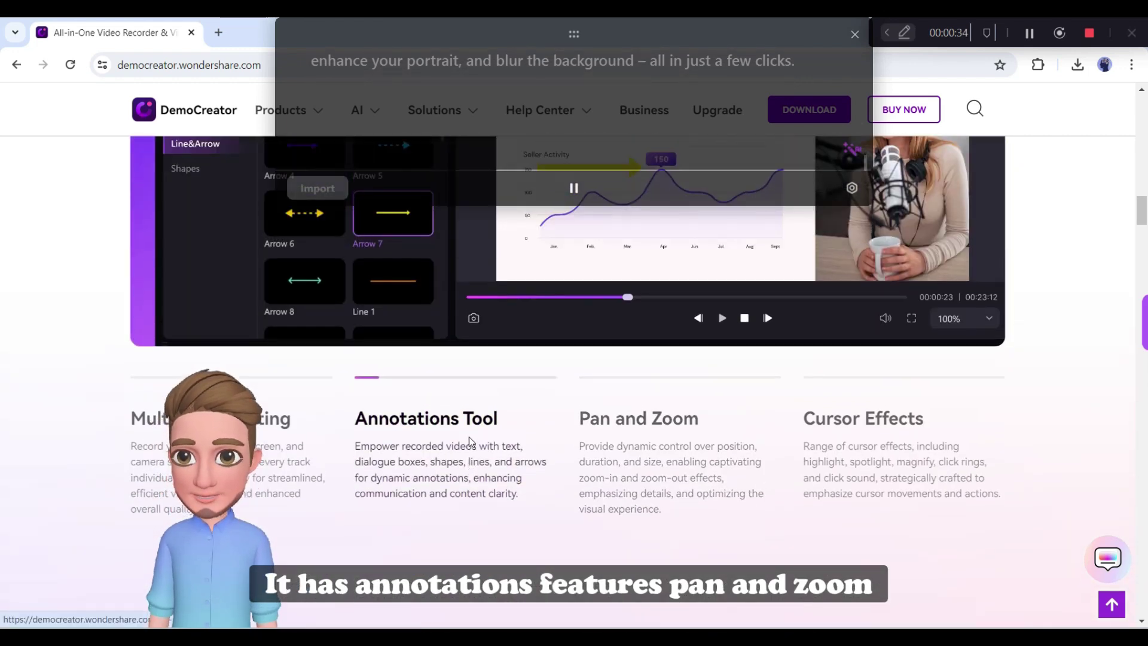
Show the Auto Captions demo and then the AI Recognition feature details
scroll(470, 441, up, 4)
scroll(612, 422, down, 5)
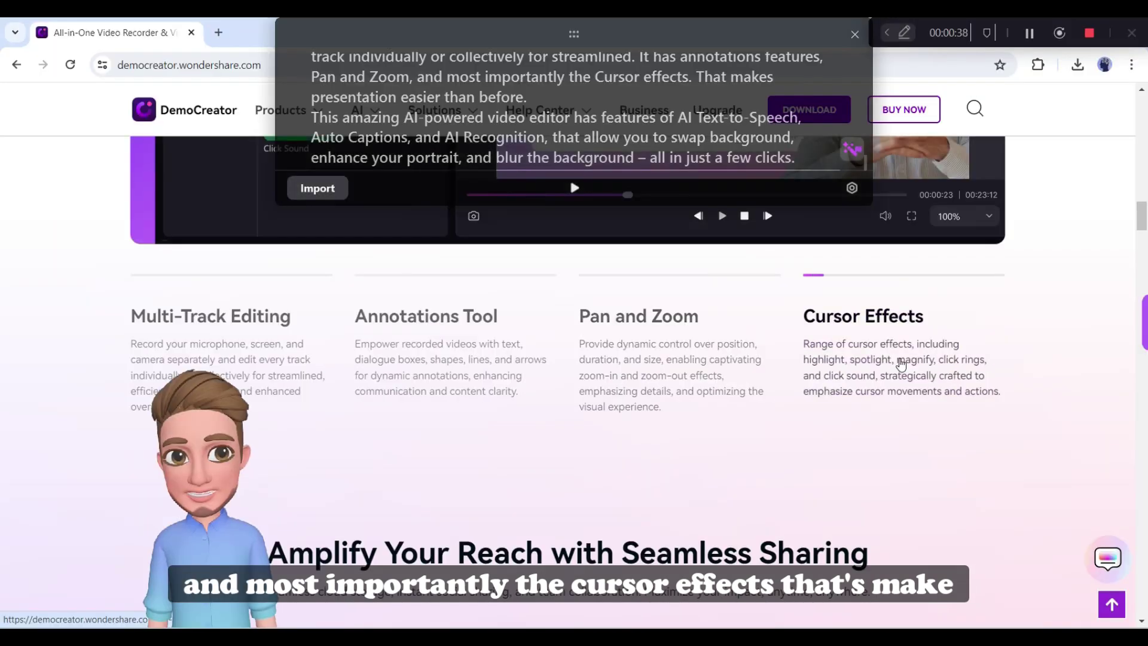
scroll(1068, 312, up, 5)
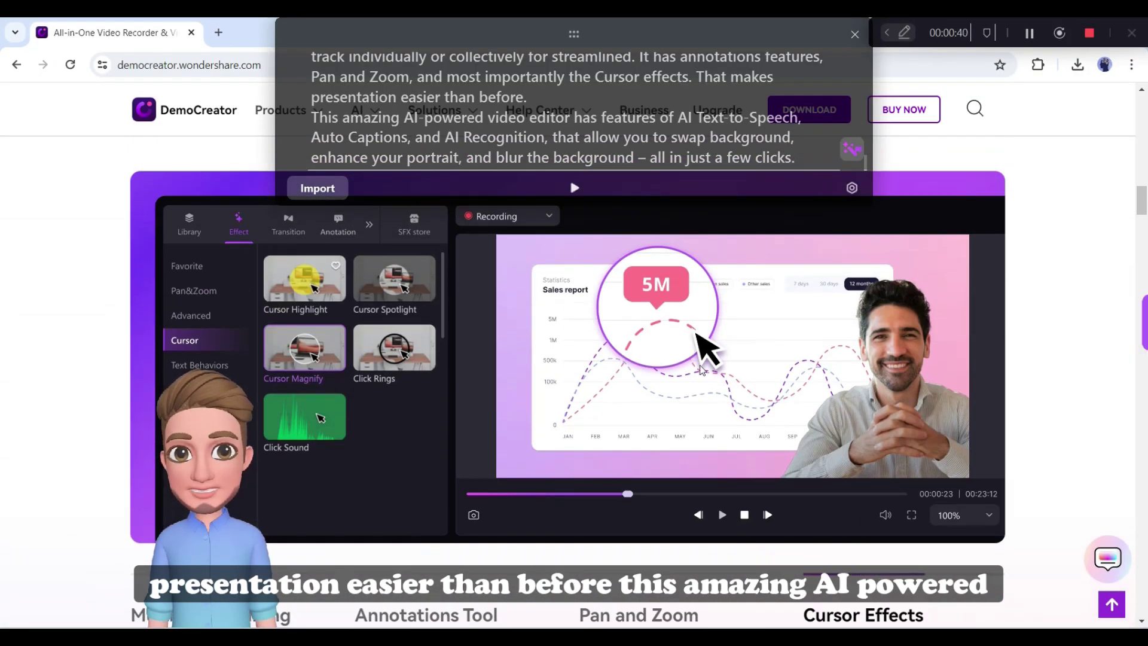
scroll(702, 370, down, 20)
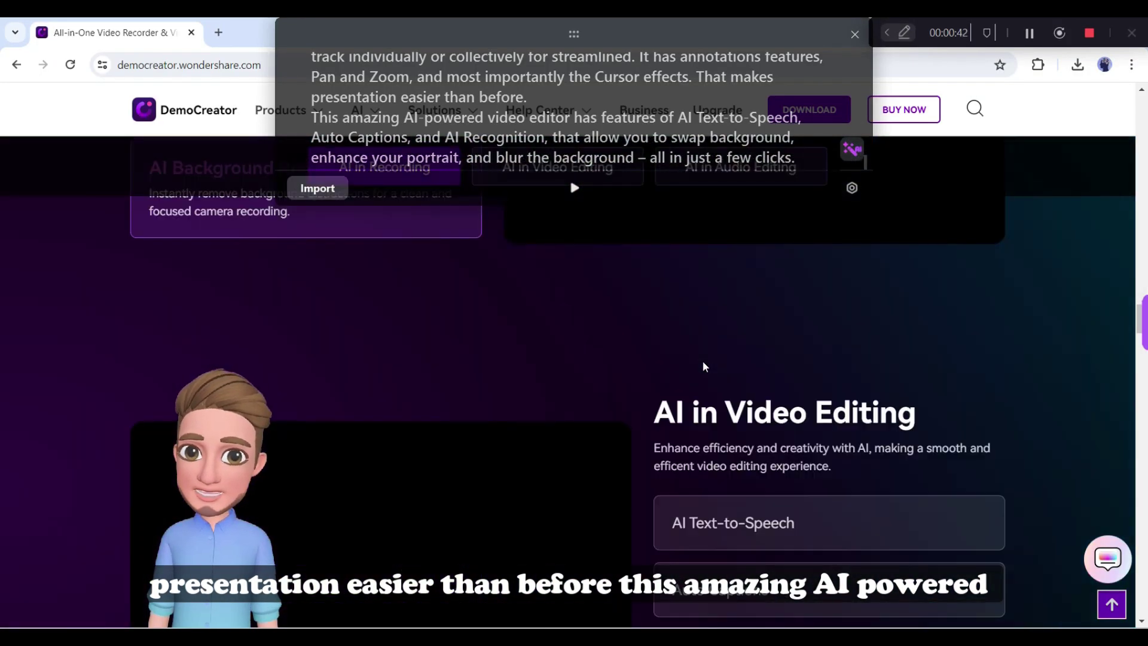
scroll(703, 366, down, 6)
scroll(704, 364, up, 5)
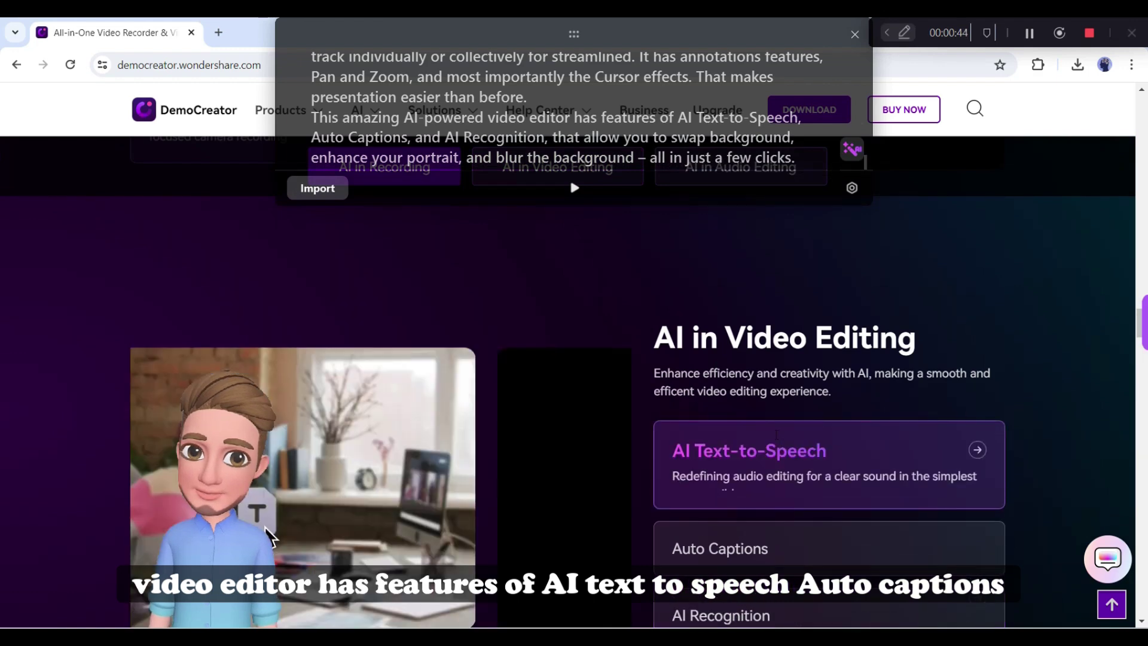
scroll(774, 424, down, 3)
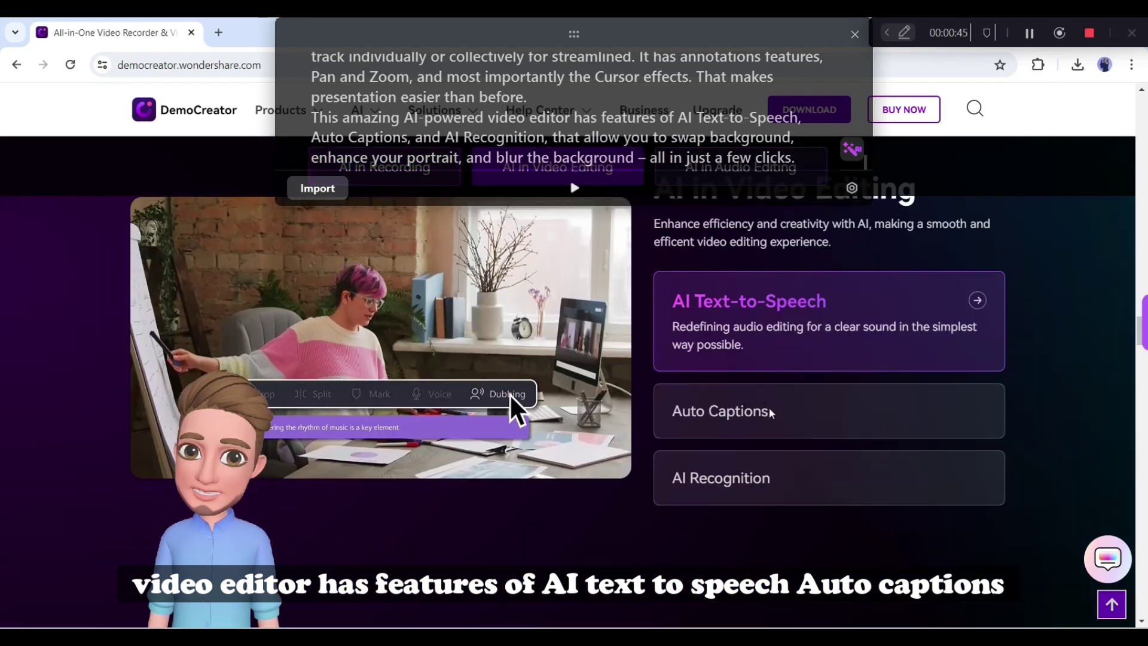
mouse_move(772, 412)
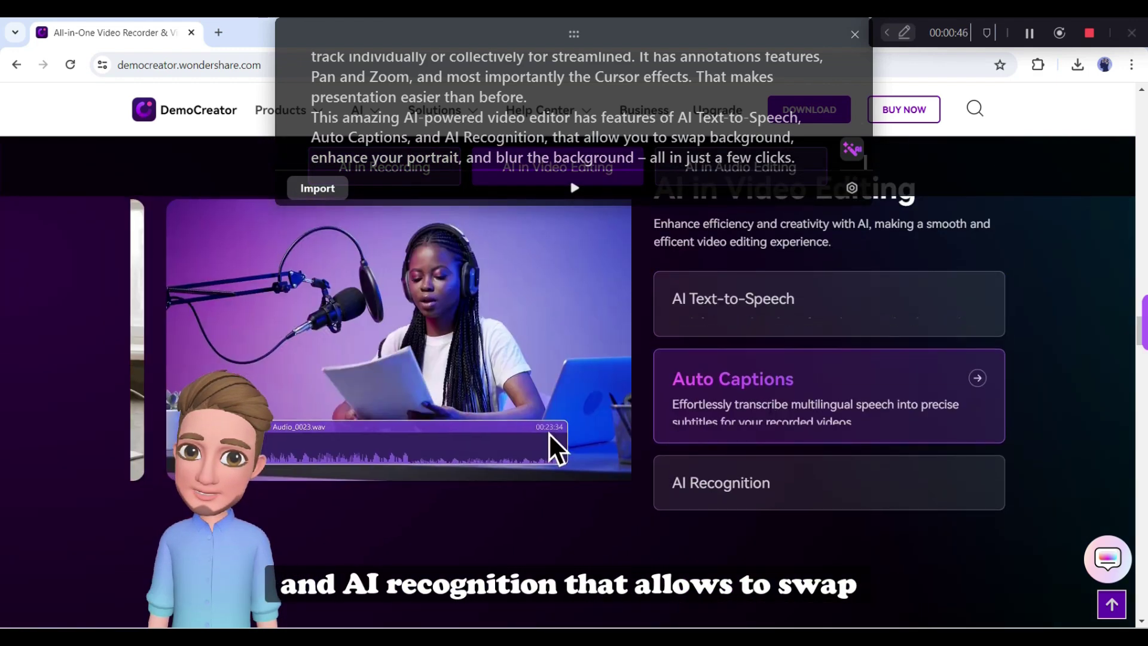
scroll(777, 420, down, 2)
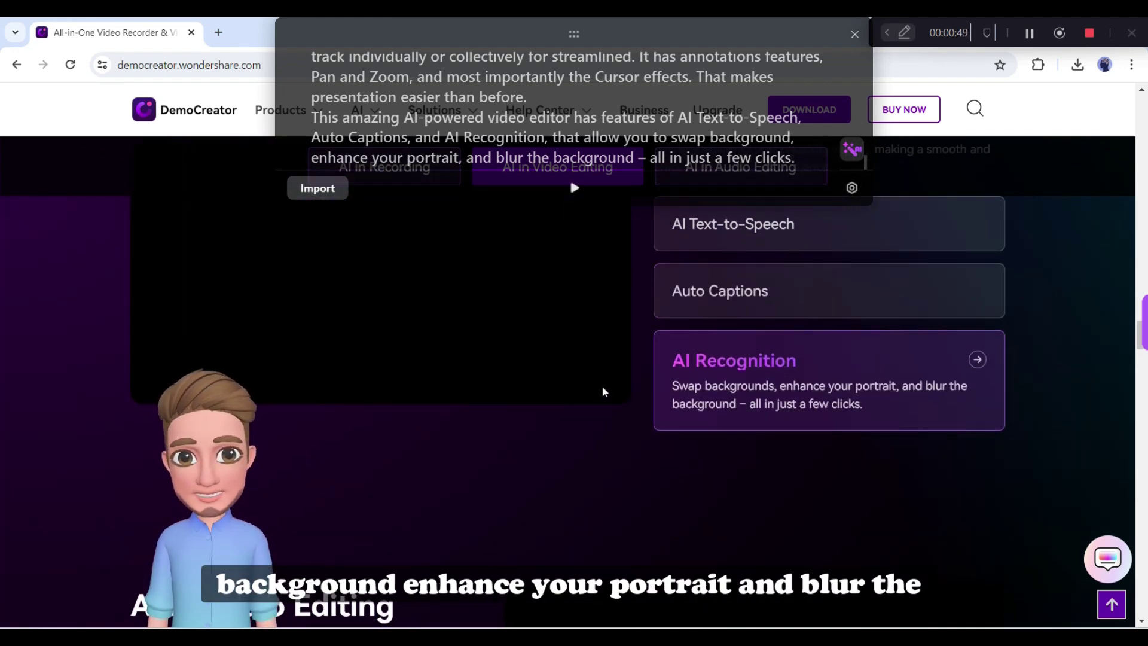
scroll(606, 391, up, 1)
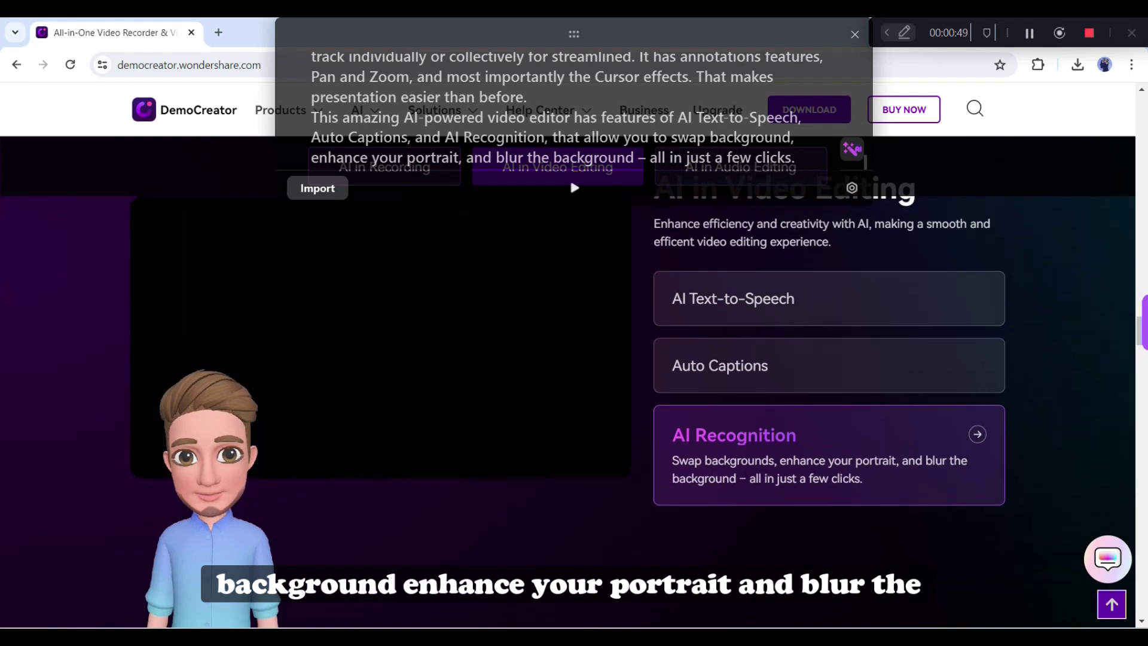
click(816, 388)
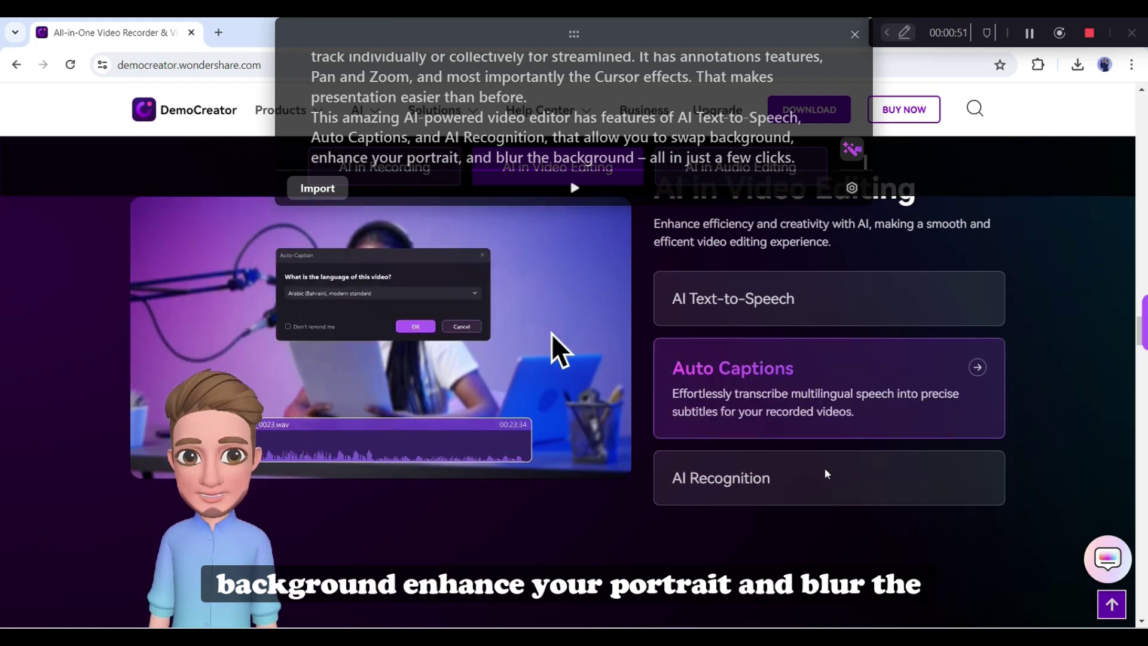
click(827, 474)
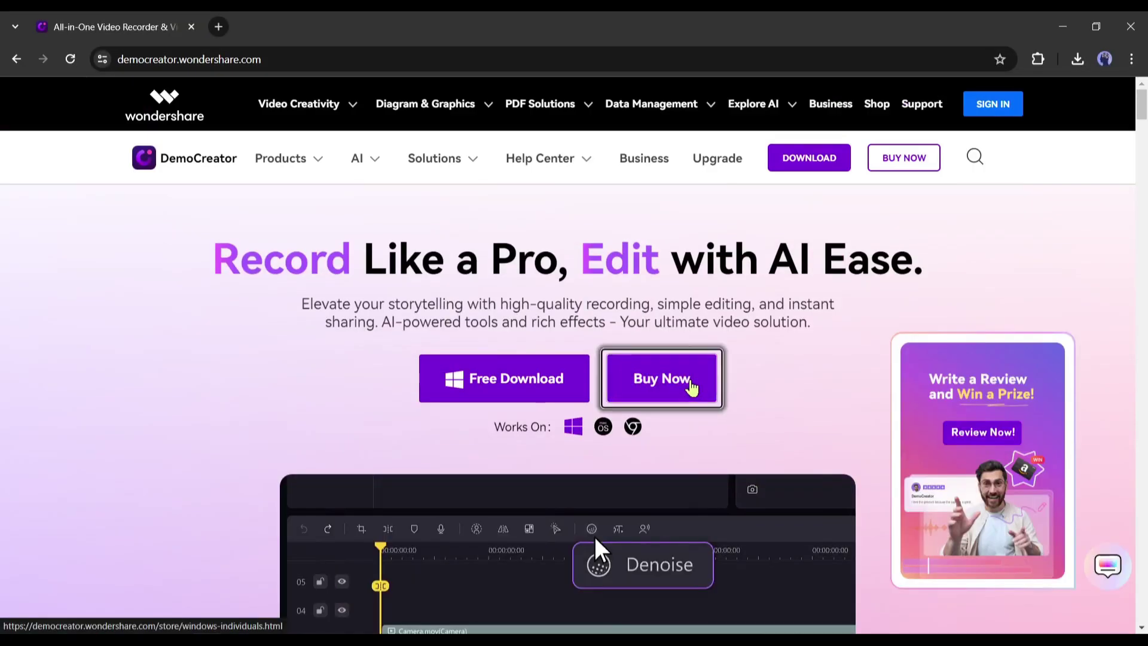
Open the Pick Your Plans page via Buy Now and highlight the Quarterly and Perpetual US$79.99 prices
click(688, 382)
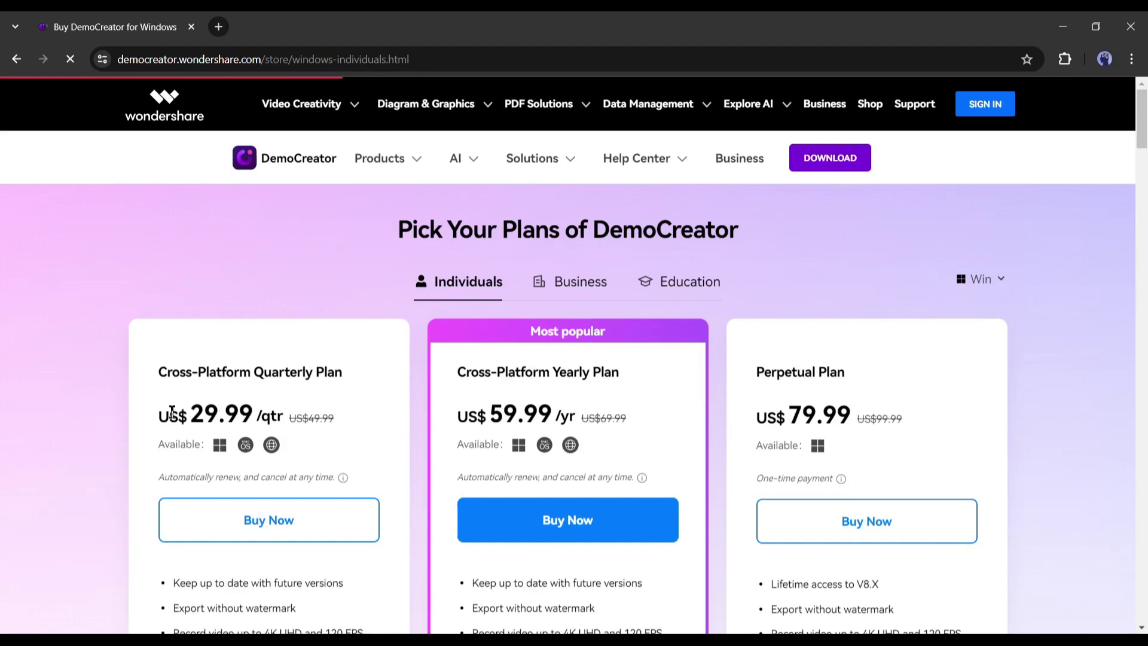
drag(179, 413, 279, 410)
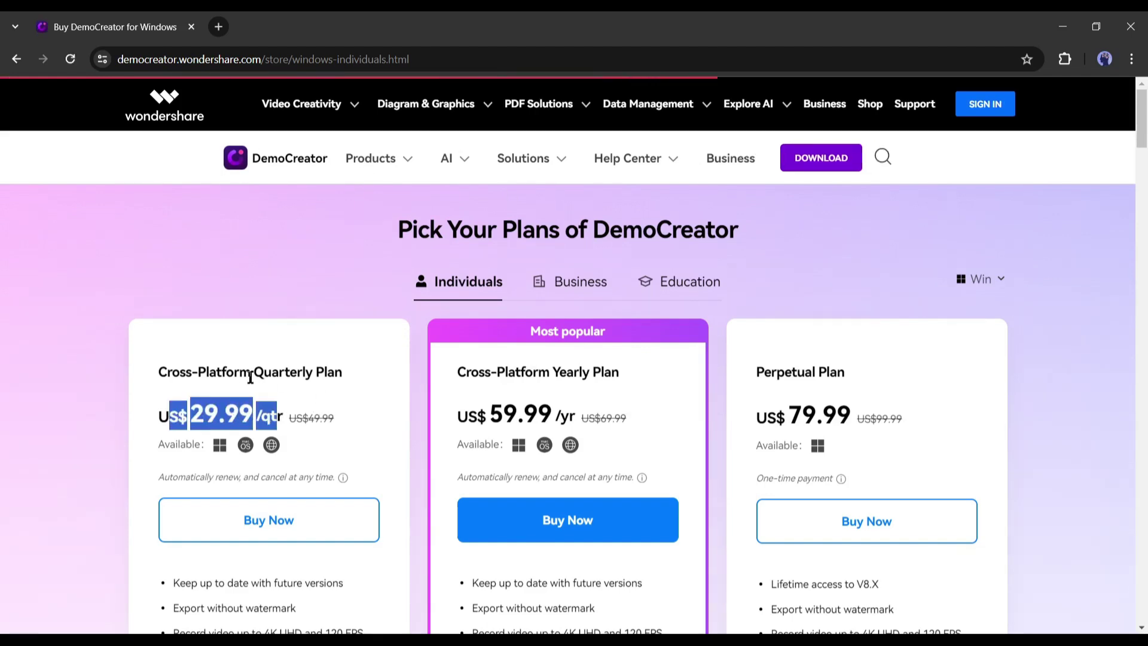
click(224, 405)
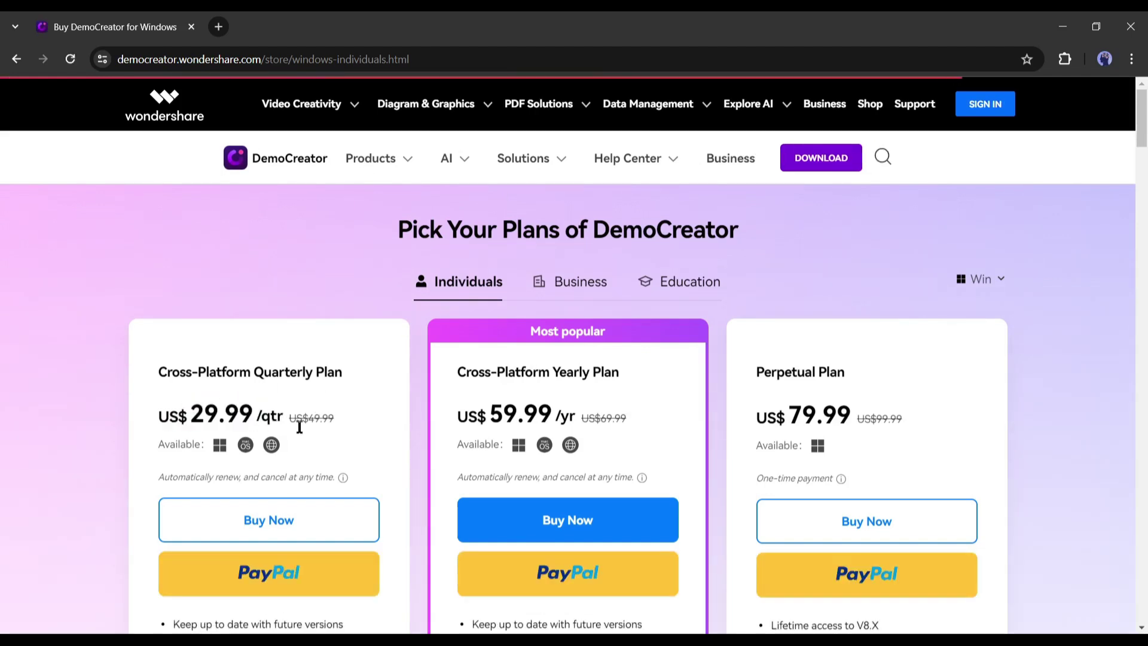
scroll(300, 427, down, 1)
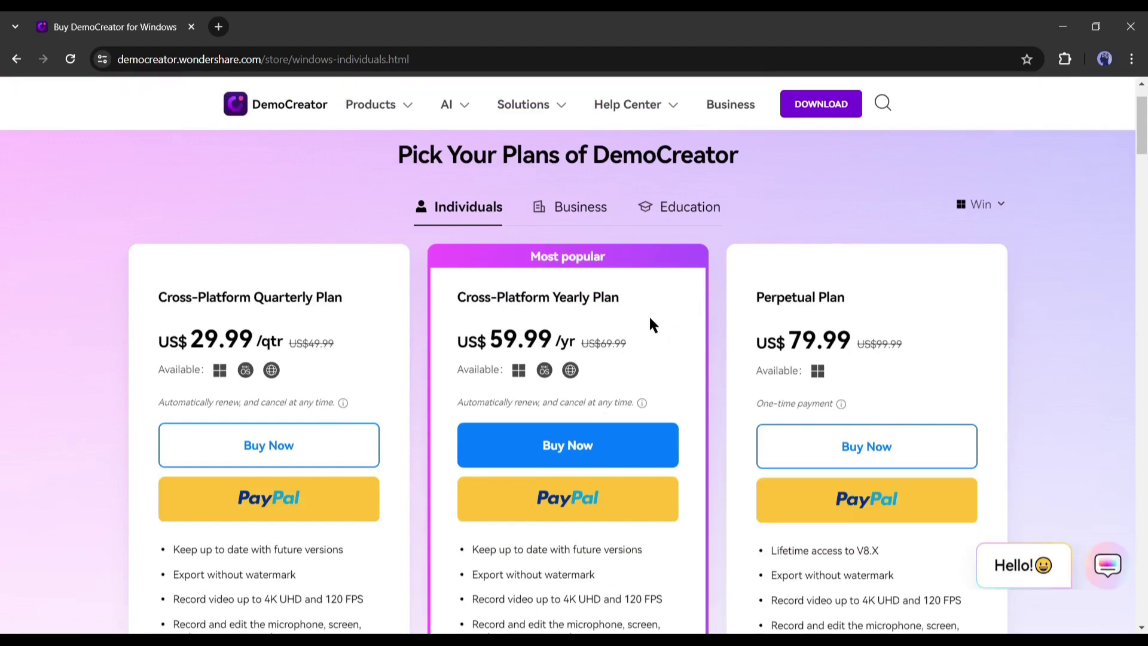
scroll(743, 307, down, 3)
scroll(871, 307, up, 2)
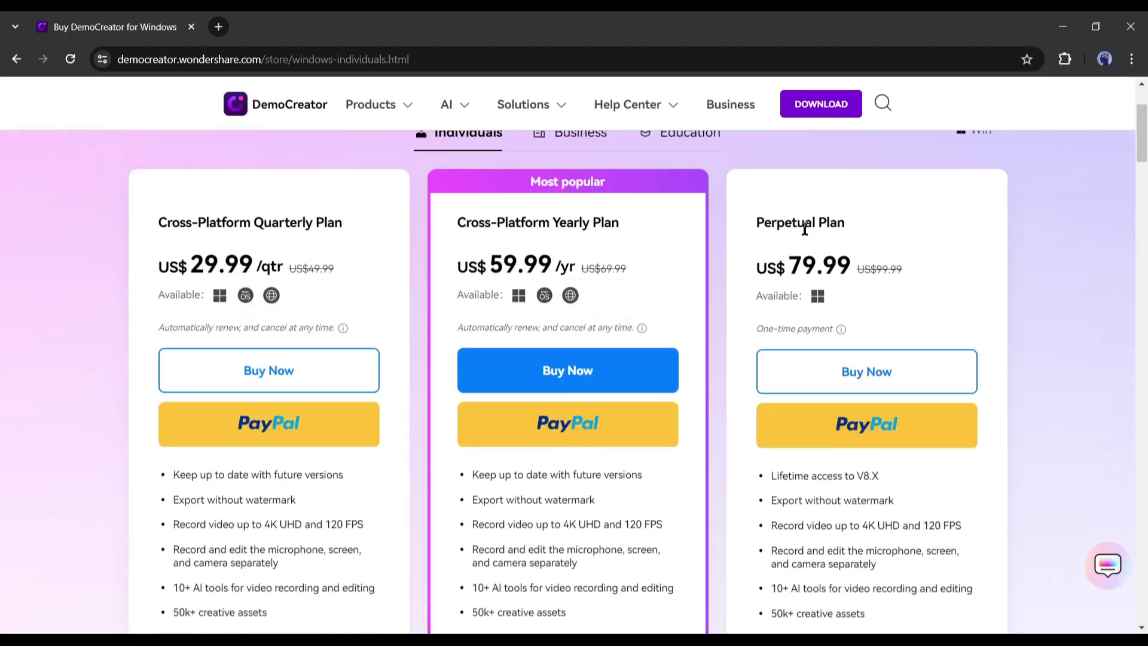
double_click(760, 218)
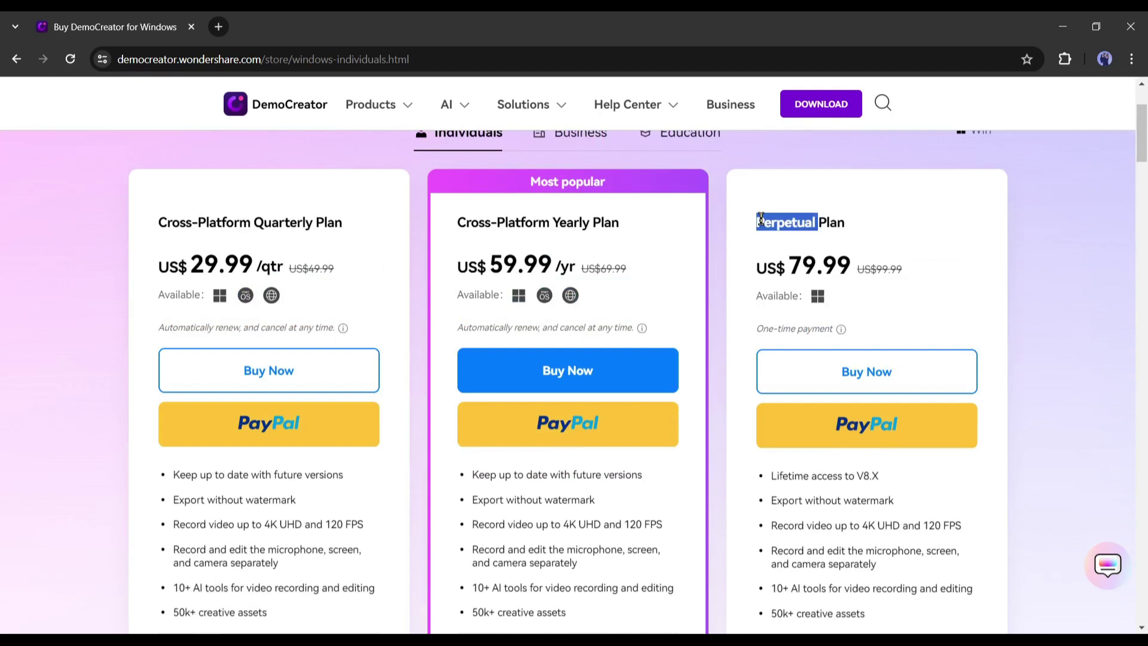
double_click(801, 262)
click(801, 262)
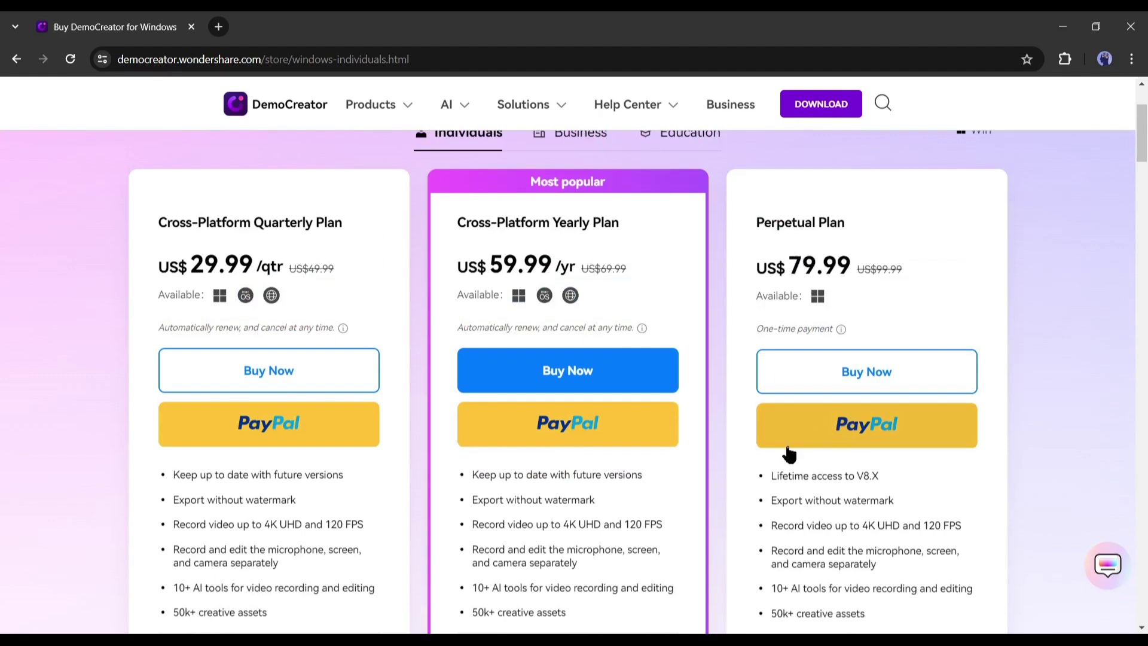